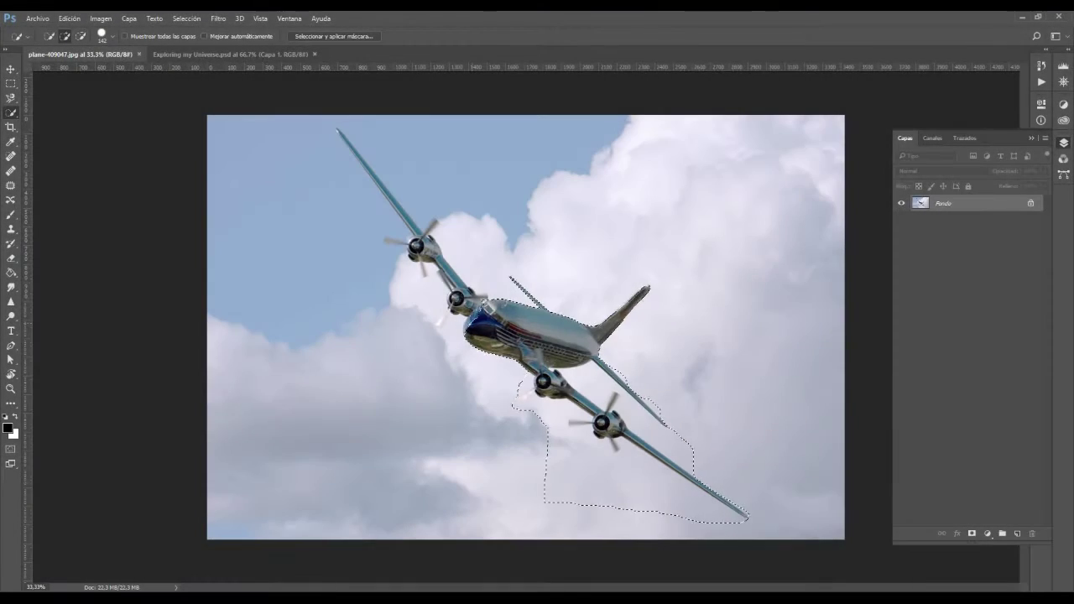
# Extend the Quick Selection over the upper-left wing and zoom in toward the plane's nose.
pyautogui.moveTo(420, 233); pyautogui.dragTo(373, 172)
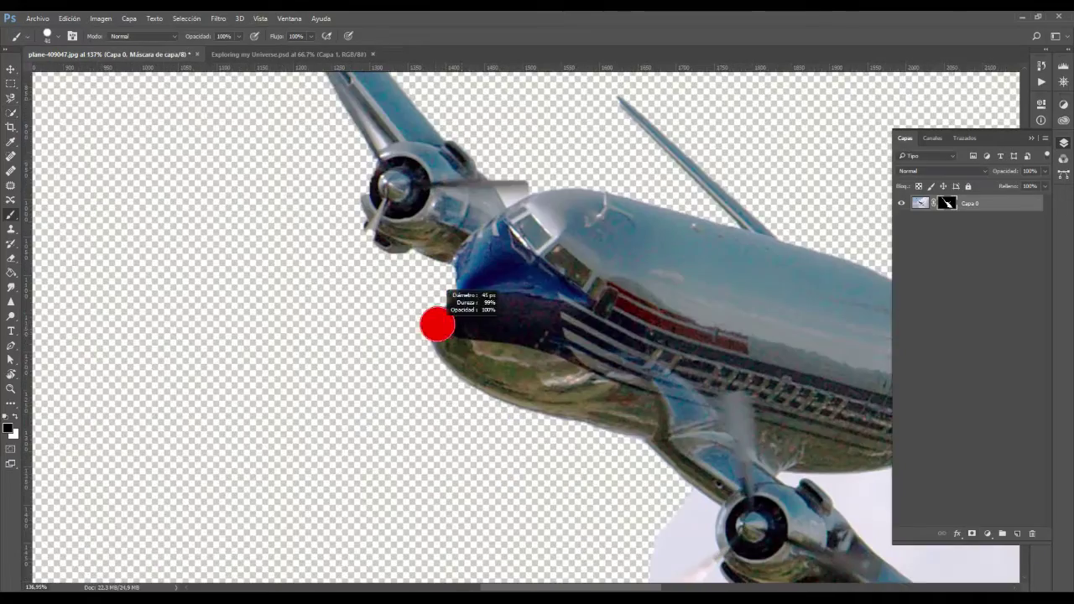
pyautogui.press('x')
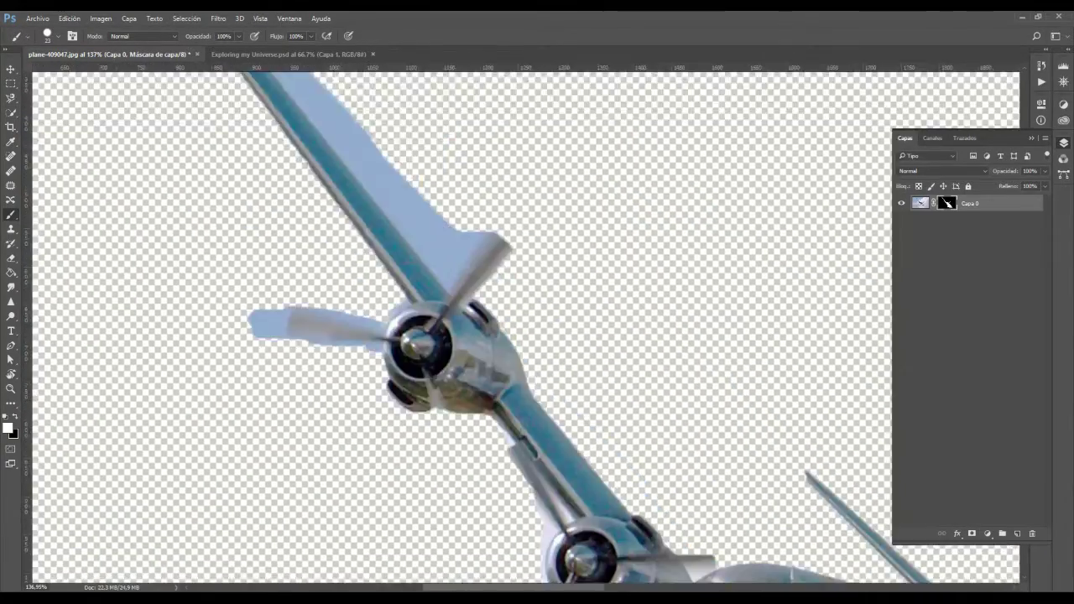
pyautogui.moveTo(684, 507); pyautogui.dragTo(336, 168)
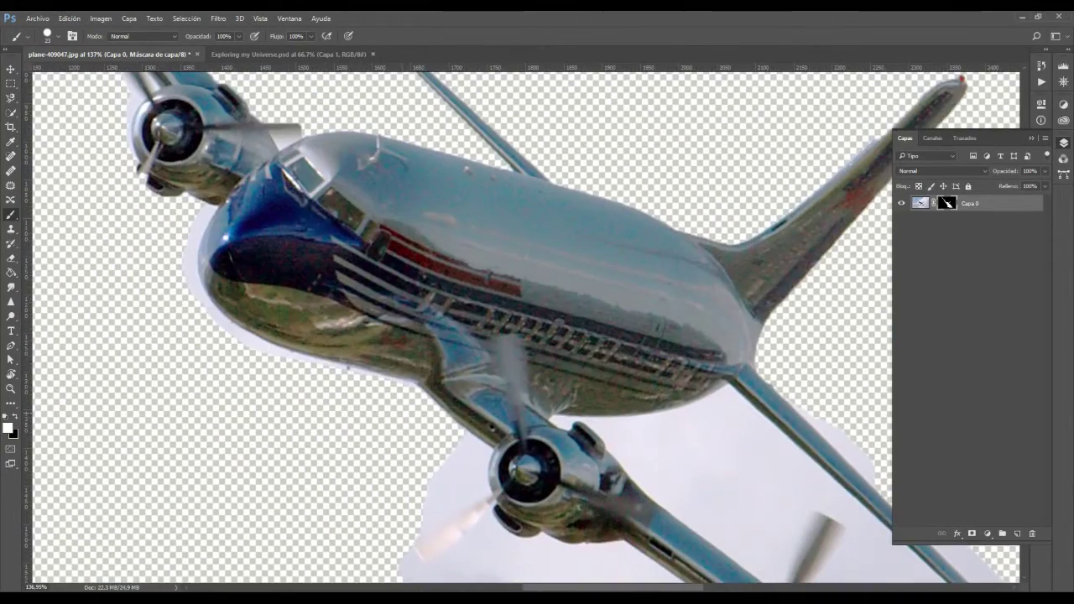
pyautogui.scroll(3, 252, 251)
pyautogui.press('x')
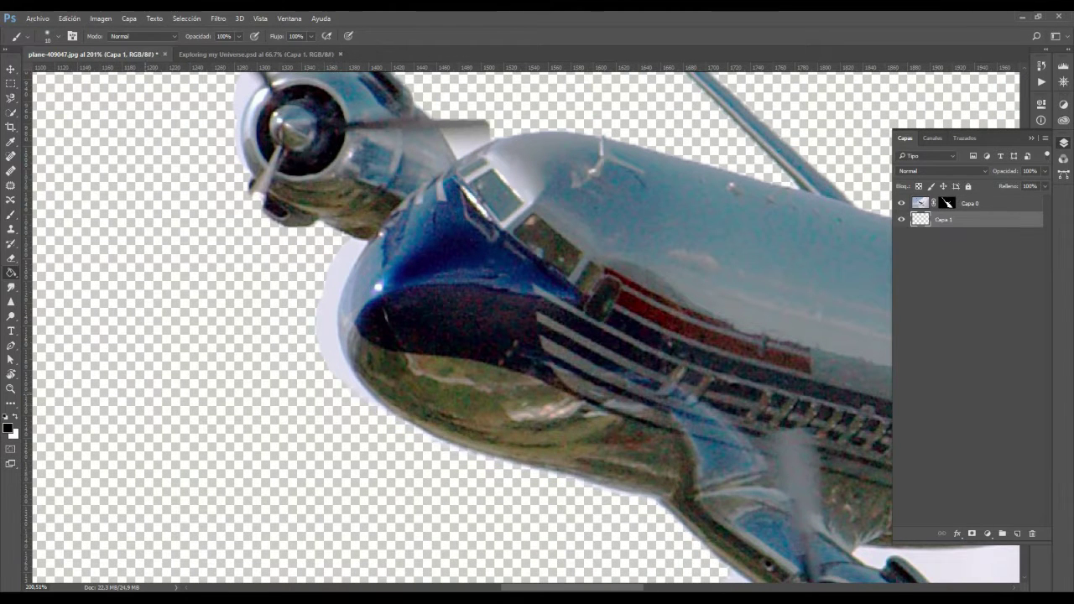
# Tilt the canvas view to the plane's angle and save the document as plane.psd.
pyautogui.press('r')
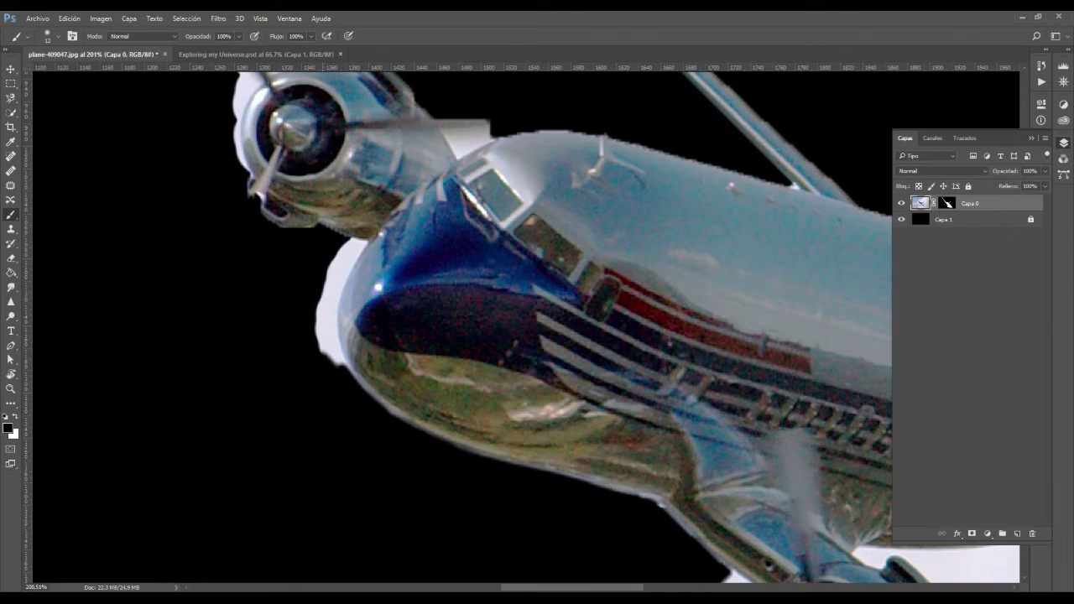
pyautogui.moveTo(361, 370); pyautogui.dragTo(428, 294)
pyautogui.press('b')
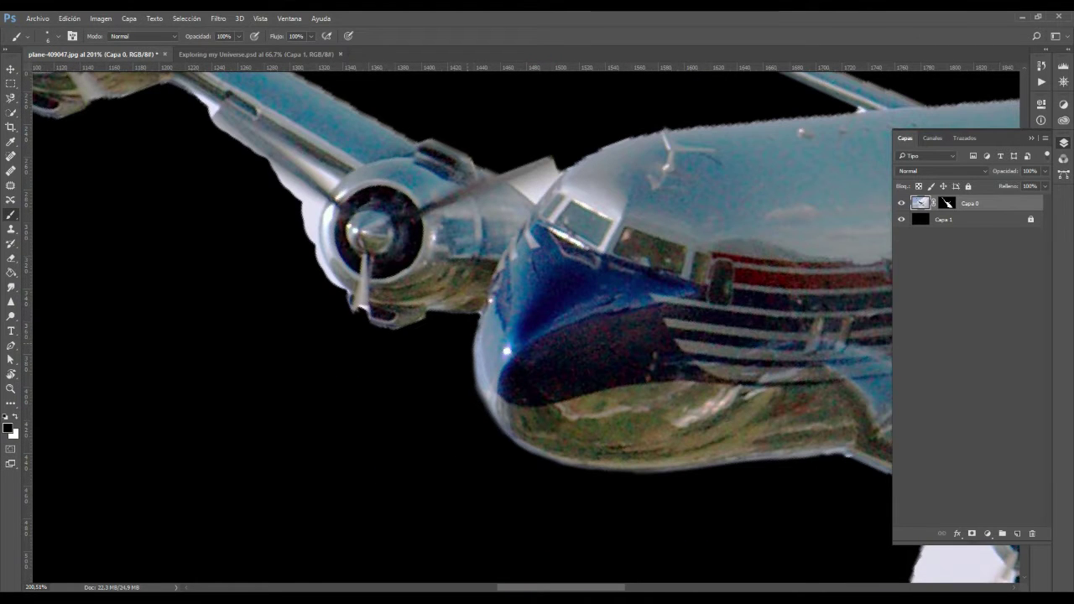
pyautogui.moveTo(671, 377); pyautogui.dragTo(319, 294)
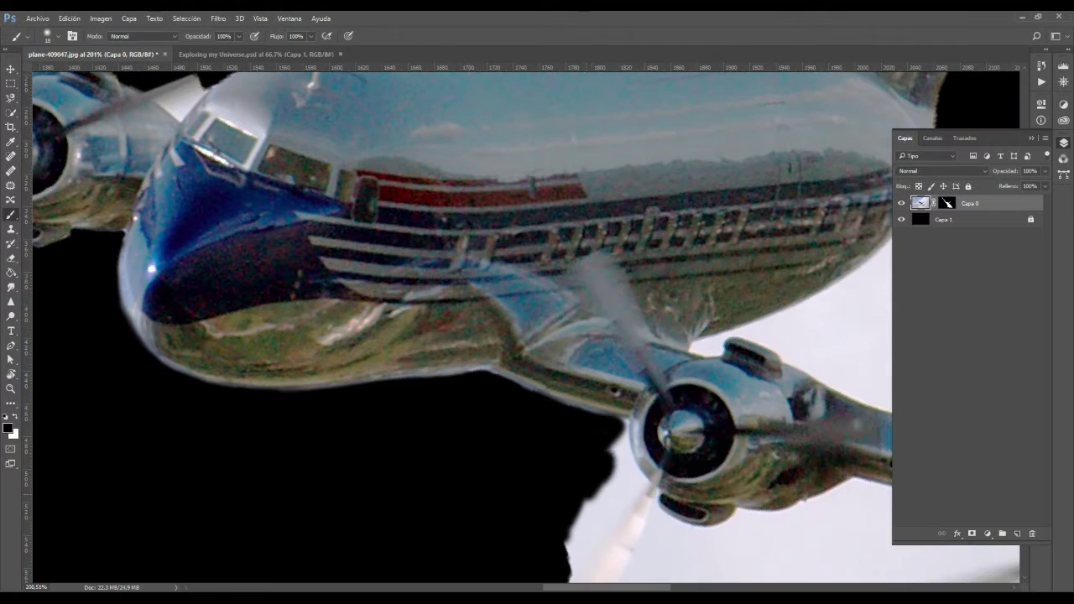
pyautogui.hotkey('ctrl', 'shift', 's')
pyautogui.press('Return')
# Paint out the sky around and under the engine, first at 80% opacity, then at full.
pyautogui.rightClick(515, 283)
pyautogui.press('Return')
pyautogui.press('8')
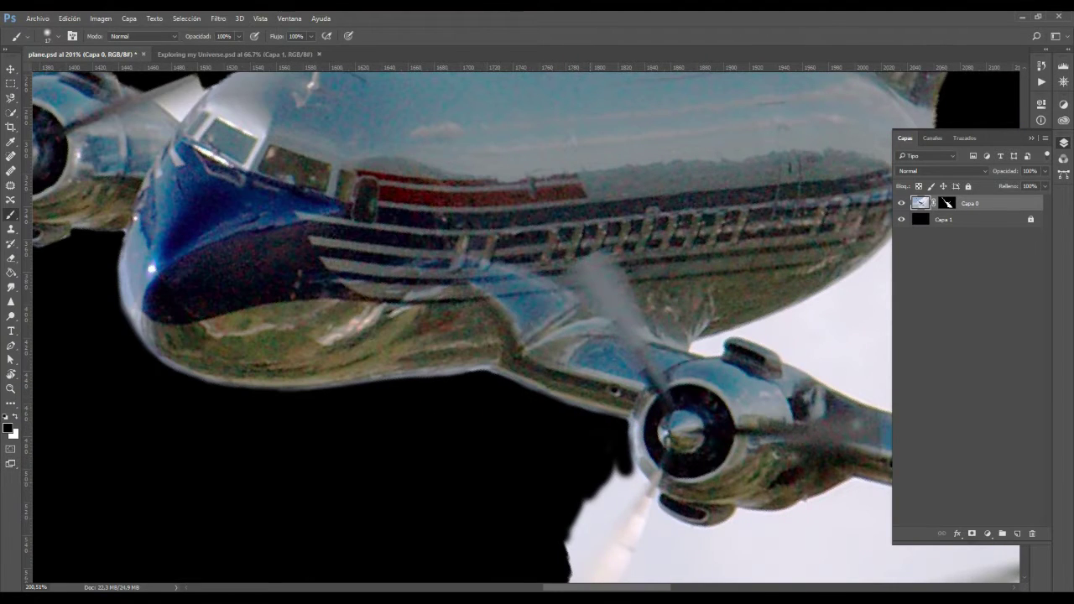
pyautogui.moveTo(587, 419); pyautogui.dragTo(503, 226)
pyautogui.moveTo(494, 411); pyautogui.dragTo(553, 306)
pyautogui.moveTo(529, 424); pyautogui.dragTo(671, 395)
pyautogui.press('0')
pyautogui.moveTo(537, 402)
pyautogui.mouseDown()
pyautogui.moveTo(595, 352)
pyautogui.moveTo(646, 357)
pyautogui.mouseUp()
pyautogui.moveTo(709, 478)
pyautogui.mouseDown()
pyautogui.moveTo(608, 357)
pyautogui.moveTo(573, 332)
pyautogui.mouseUp()
# Paint out the sky below the wing, then undo the recent mask strokes.
pyautogui.scroll(-3, 289, 167)
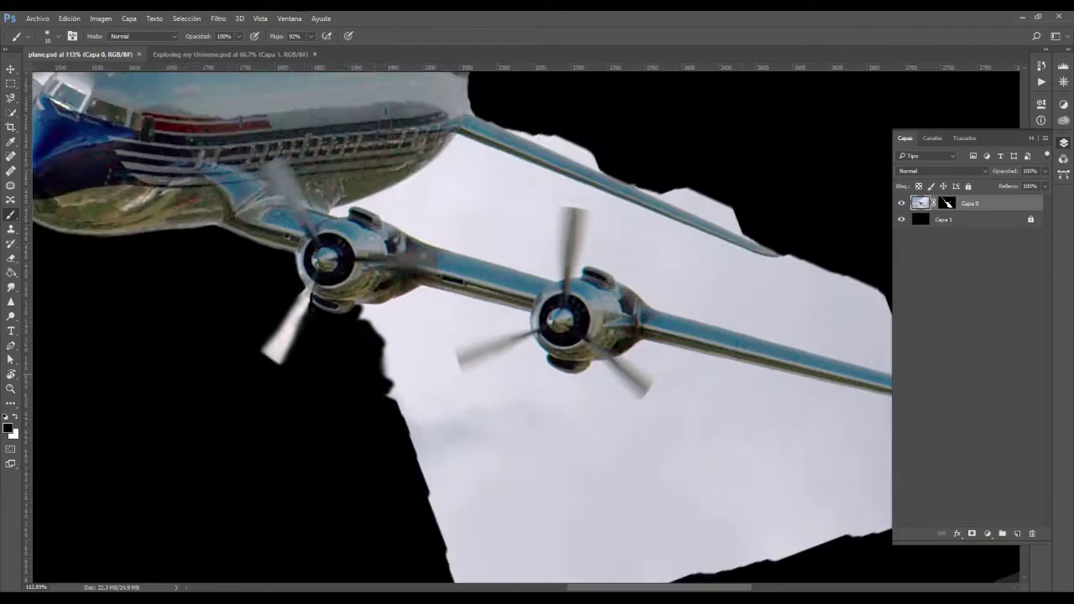
pyautogui.scroll(-3, 289, 168)
pyautogui.hotkey('shift', '0')
pyautogui.moveTo(839, 436); pyautogui.dragTo(369, 403)
pyautogui.hotkey('ctrl', 'alt', 'z')
pyautogui.hotkey('ctrl', 'alt', 'z')
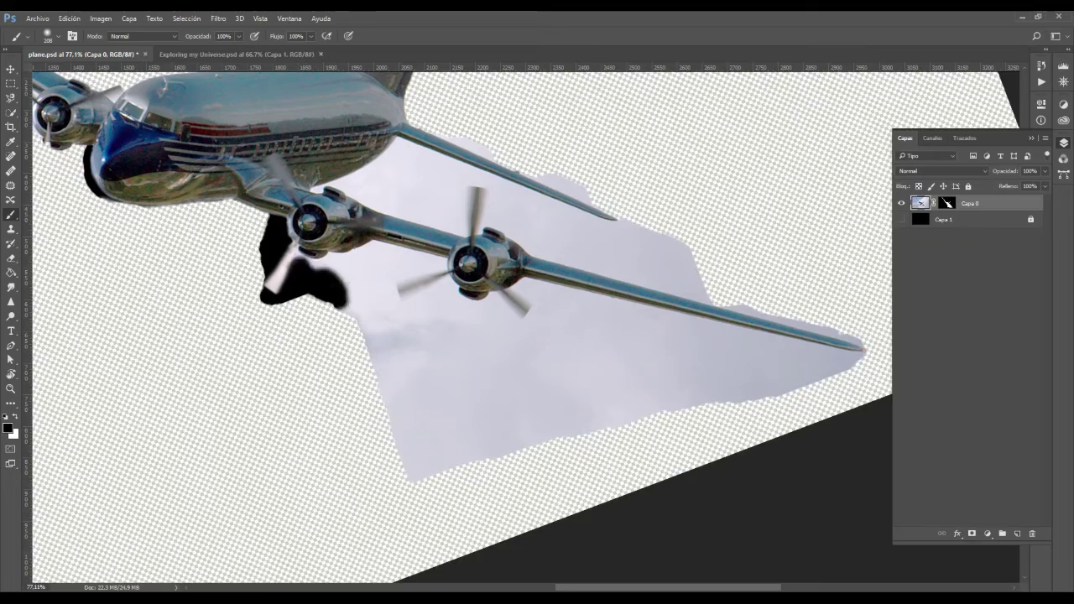
# Target the plane's layer mask and mask out the shadow under and left of the nose.
pyautogui.hotkey('ctrl', 'alt', 'z')
pyautogui.click(947, 203)
pyautogui.scroll(-2, 503, 294)
pyautogui.scroll(5, 420, 252)
pyautogui.moveTo(361, 336)
pyautogui.mouseDown()
pyautogui.moveTo(445, 419)
pyautogui.moveTo(612, 444)
pyautogui.mouseUp()
pyautogui.moveTo(356, 239); pyautogui.dragTo(394, 377)
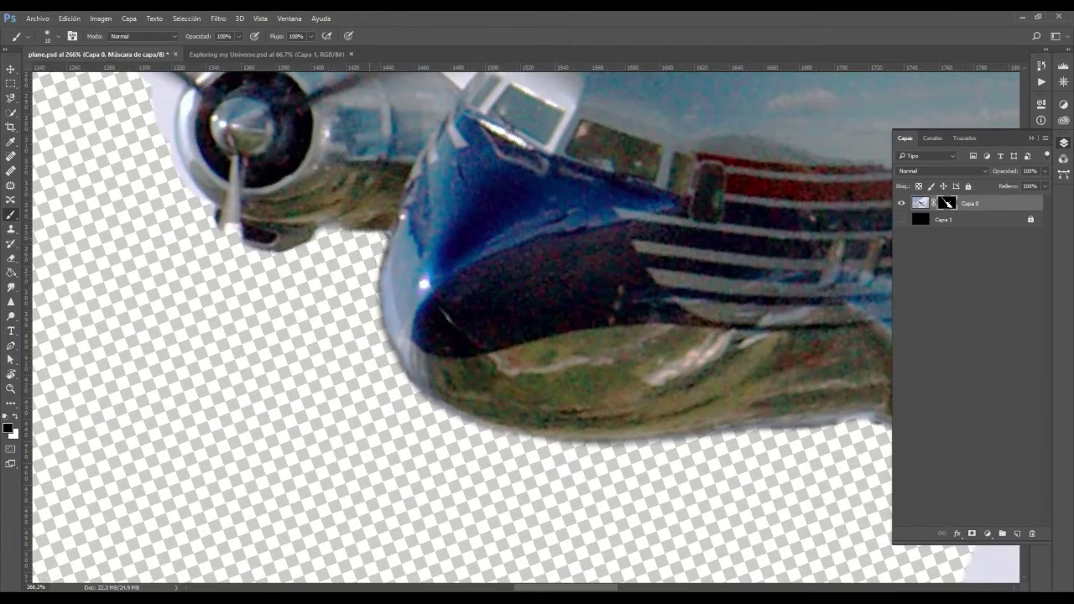
# Paint white to restore the lower propeller blade and refine its edge.
pyautogui.press('x')
pyautogui.moveTo(336, 252); pyautogui.dragTo(420, 359)
pyautogui.moveTo(323, 336); pyautogui.dragTo(322, 444)
pyautogui.moveTo(419, 335); pyautogui.dragTo(347, 386)
pyautogui.moveTo(369, 167); pyautogui.dragTo(512, 168)
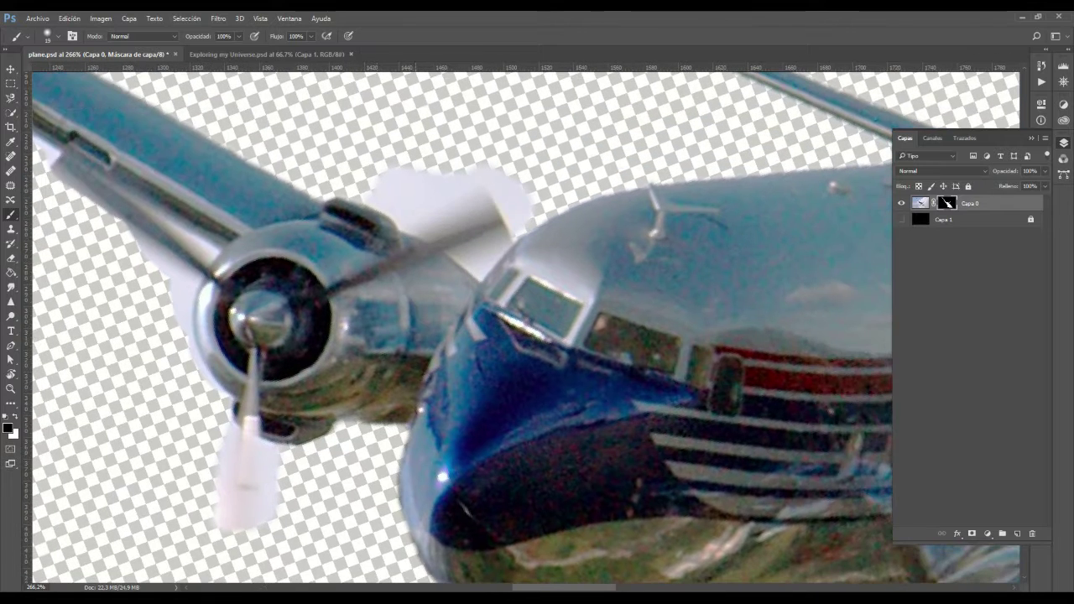
# Show the black backdrop again and darken the white patch between propeller and nose.
pyautogui.click(900, 219)
pyautogui.moveTo(503, 252); pyautogui.dragTo(390, 327)
pyautogui.moveTo(352, 268); pyautogui.dragTo(419, 293)
pyautogui.press('x')
pyautogui.moveTo(285, 277); pyautogui.dragTo(437, 294)
pyautogui.moveTo(335, 277); pyautogui.dragTo(382, 289)
# Lower brush opacity and flow for softer strokes over the patch beside the nose.
pyautogui.press('6')
pyautogui.press('7')
pyautogui.moveTo(311, 302)
pyautogui.mouseDown()
pyautogui.moveTo(382, 290)
pyautogui.moveTo(374, 335)
pyautogui.mouseUp()
pyautogui.press('4')
pyautogui.press('9')
pyautogui.hotkey('shift', '7')
pyautogui.hotkey('shift', '9')
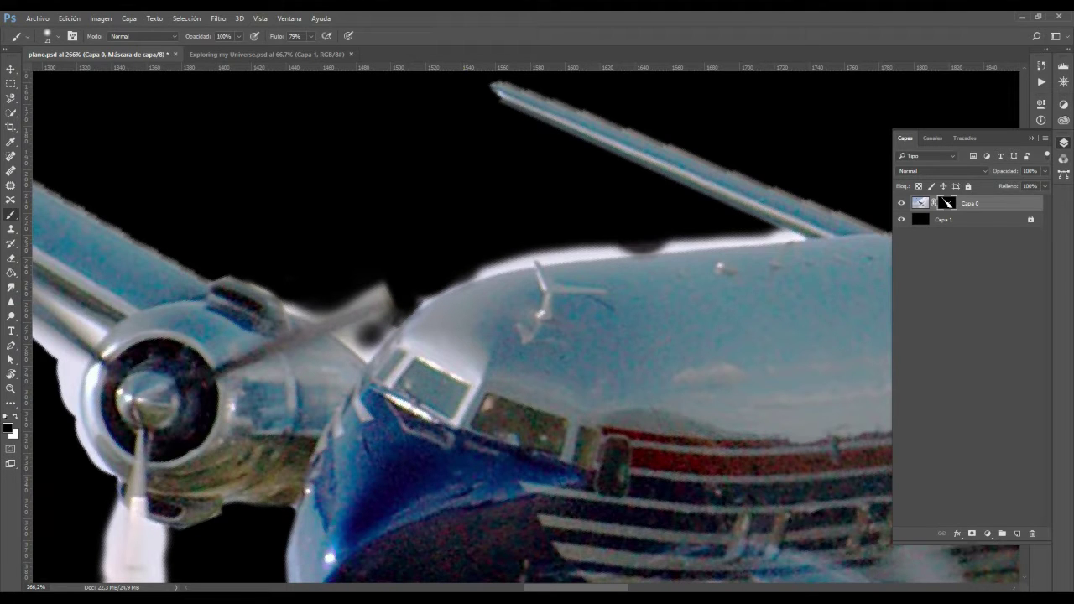
# With a smaller brush, remove the fuselage-top halo and the grey smudge near the nose propeller.
pyautogui.press('[')
pyautogui.moveTo(579, 253)
pyautogui.mouseDown()
pyautogui.moveTo(722, 241)
pyautogui.moveTo(419, 285)
pyautogui.mouseUp()
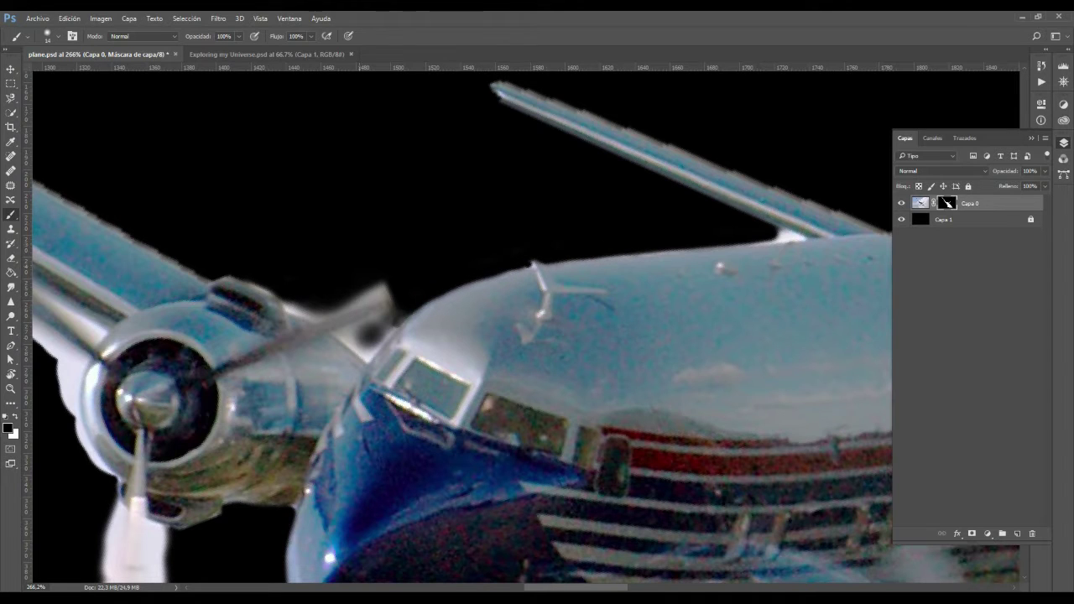
pyautogui.moveTo(402, 319); pyautogui.dragTo(353, 357)
pyautogui.press('[')
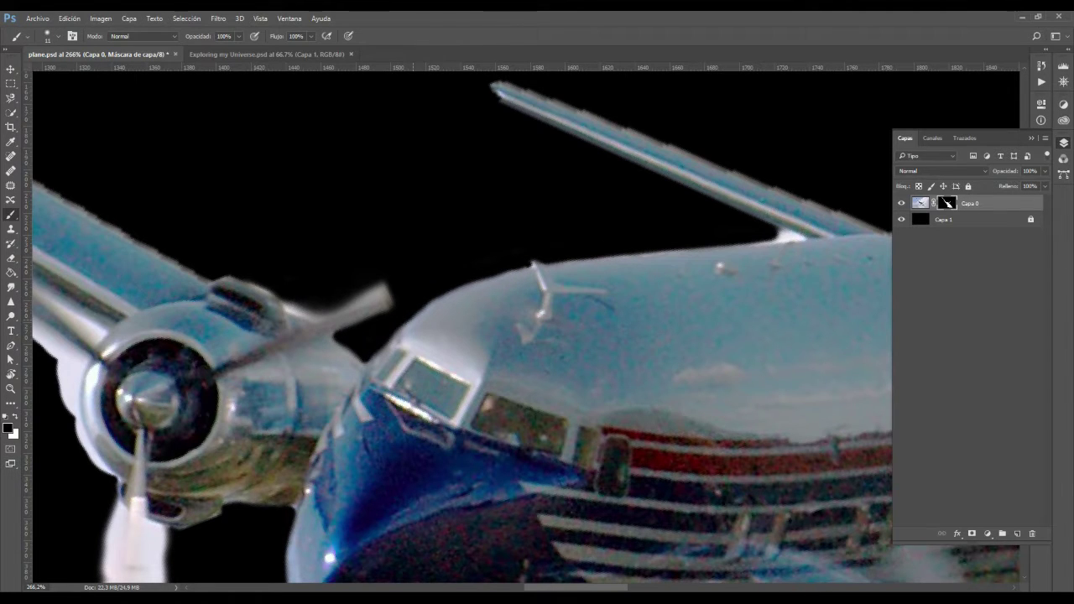
# Shrink the brush to a fine size and centre the view on the left engine.
pyautogui.moveTo(503, 294); pyautogui.dragTo(722, 411)
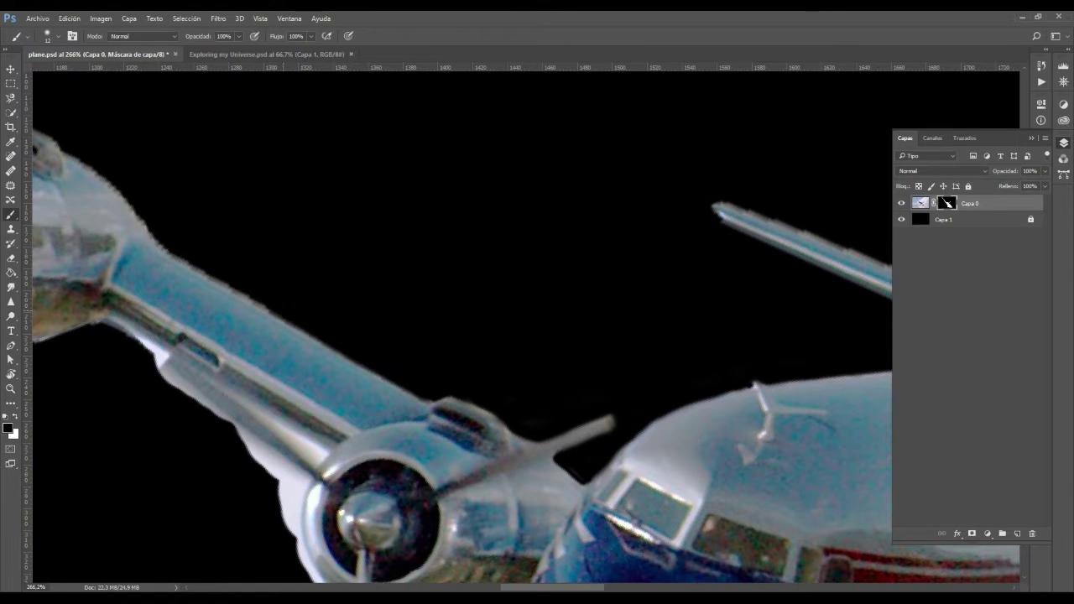
pyautogui.moveTo(252, 336); pyautogui.dragTo(290, 222)
pyautogui.press('[')
pyautogui.press('[')
pyautogui.press('[')
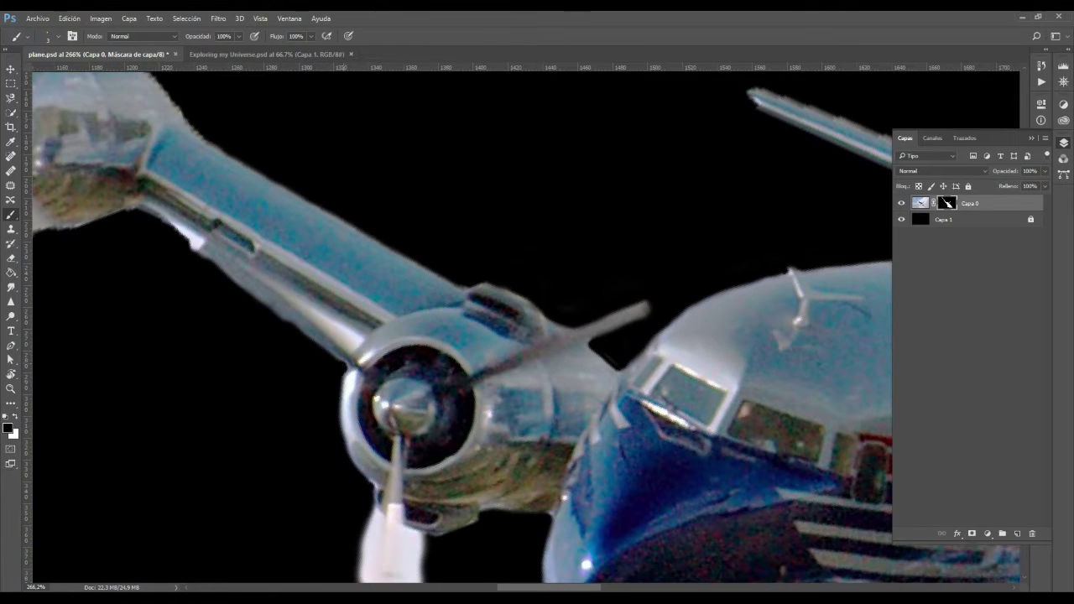
pyautogui.moveTo(181, 235)
pyautogui.mouseDown()
pyautogui.moveTo(309, 275)
pyautogui.moveTo(415, 327)
pyautogui.mouseUp()
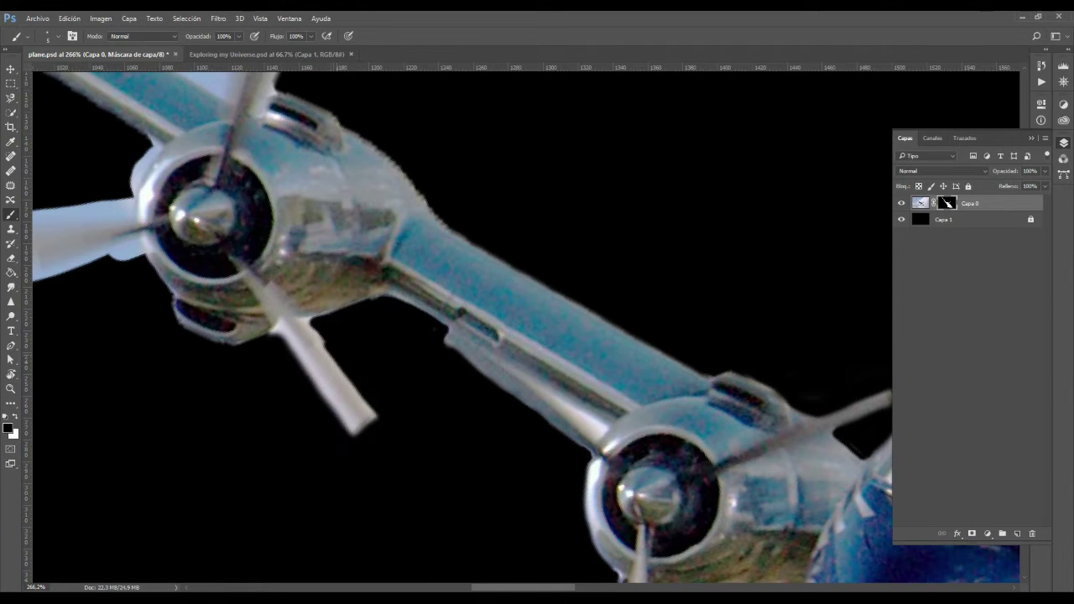
pyautogui.moveTo(537, 336); pyautogui.dragTo(428, 184)
pyautogui.moveTo(448, 253)
pyautogui.mouseDown()
pyautogui.moveTo(583, 353)
pyautogui.moveTo(787, 461)
pyautogui.mouseUp()
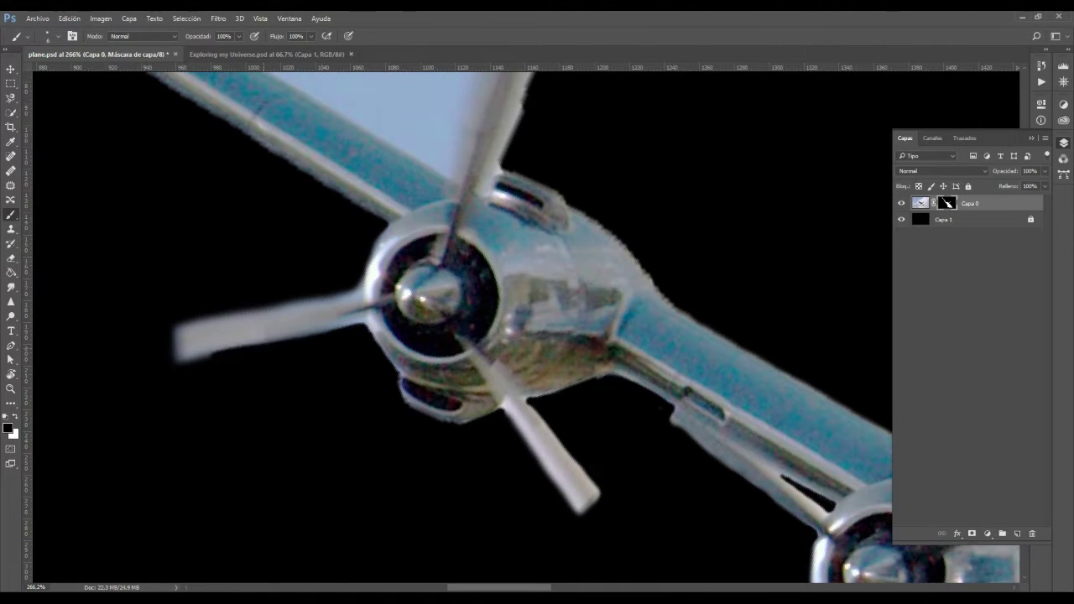
# Mask out the sky above the left wing and the light halo along its upper edge.
pyautogui.press('x')
pyautogui.moveTo(420, 294); pyautogui.dragTo(667, 528)
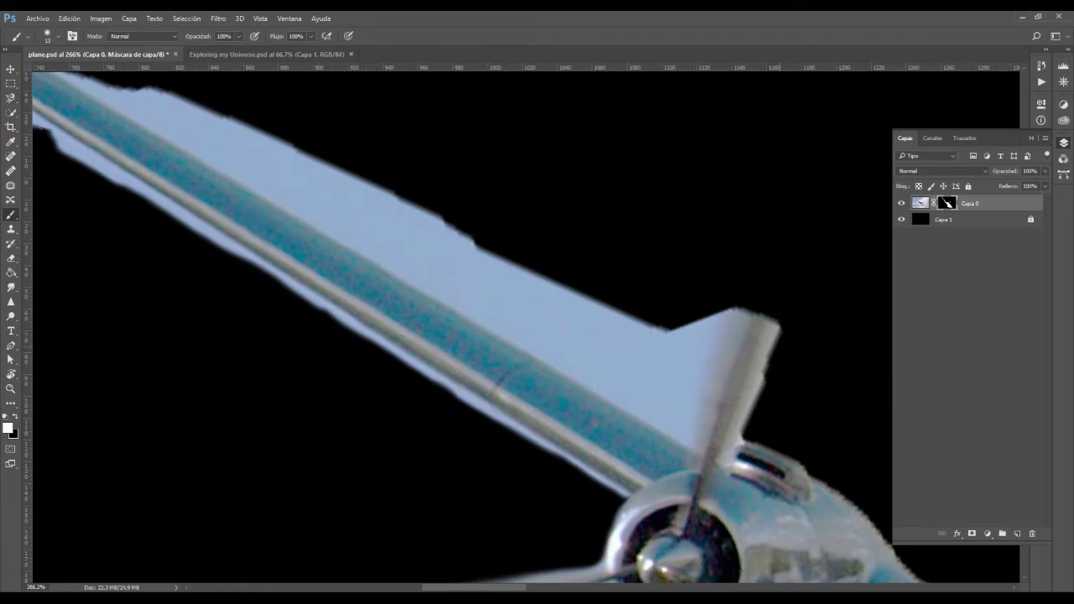
pyautogui.press('x')
pyautogui.moveTo(537, 335); pyautogui.dragTo(465, 302)
pyautogui.moveTo(318, 151); pyautogui.dragTo(663, 357)
pyautogui.moveTo(386, 218); pyautogui.dragTo(620, 369)
pyautogui.moveTo(420, 252); pyautogui.dragTo(555, 383)
pyautogui.moveTo(176, 164); pyautogui.dragTo(462, 319)
pyautogui.moveTo(222, 208); pyautogui.dragTo(621, 432)
# Clean the halos along the strut's edge and the propeller blade's upper edge.
pyautogui.moveTo(805, 402); pyautogui.dragTo(754, 512)
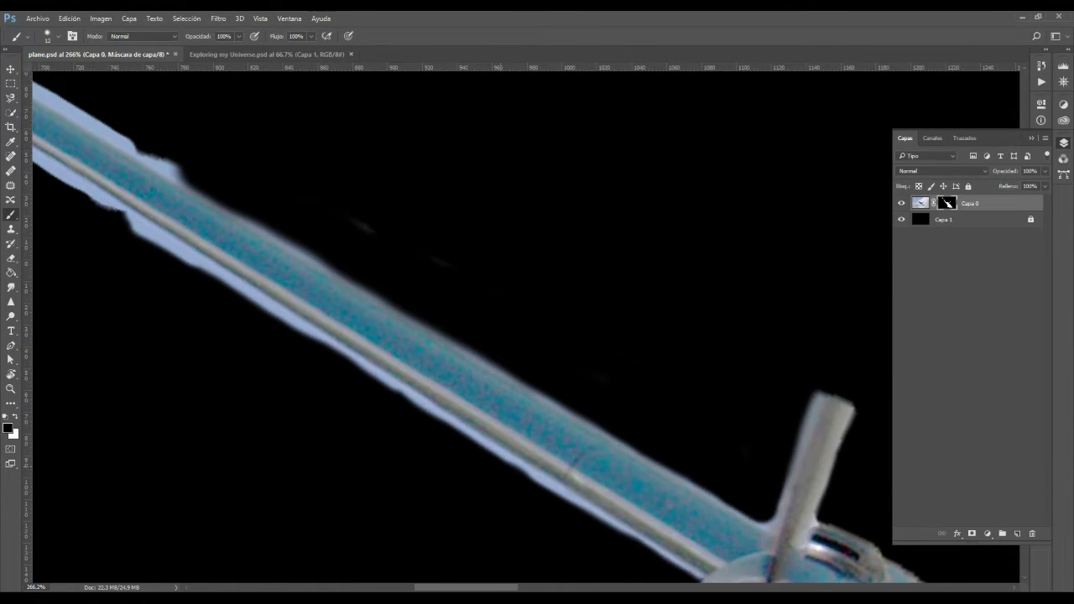
pyautogui.moveTo(109, 134); pyautogui.dragTo(386, 298)
pyautogui.moveTo(336, 209); pyautogui.dragTo(637, 444)
pyautogui.moveTo(235, 243); pyautogui.dragTo(483, 401)
pyautogui.press('x')
pyautogui.moveTo(646, 494)
pyautogui.mouseDown()
pyautogui.moveTo(386, 340)
pyautogui.moveTo(151, 126)
pyautogui.mouseUp()
# Mask out the light-blue wing halo and the halo along the blade's lower edge.
pyautogui.moveTo(193, 201); pyautogui.dragTo(394, 369)
pyautogui.moveTo(335, 252); pyautogui.dragTo(621, 487)
pyautogui.moveTo(537, 402); pyautogui.dragTo(377, 277)
pyautogui.moveTo(457, 339)
pyautogui.mouseDown()
pyautogui.moveTo(667, 482)
pyautogui.moveTo(386, 353)
pyautogui.mouseUp()
pyautogui.moveTo(520, 369); pyautogui.dragTo(810, 561)
pyautogui.moveTo(671, 470); pyautogui.dragTo(385, 352)
pyautogui.moveTo(495, 345); pyautogui.dragTo(569, 396)
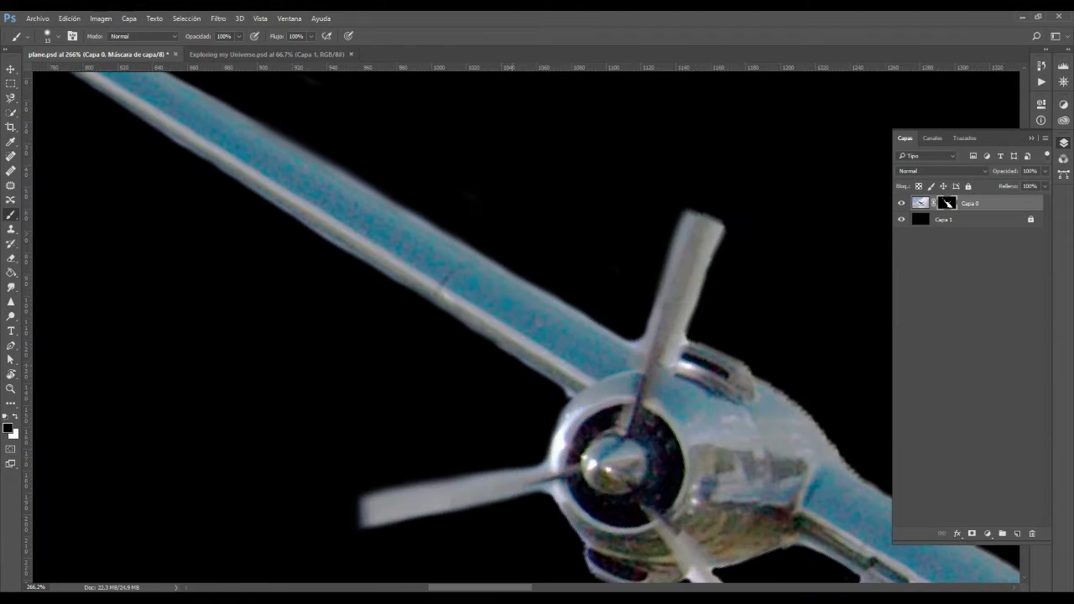
# Mask the propeller blade's edge and trim the lower edge near the engine.
pyautogui.scroll(-5, 537, 318)
pyautogui.scroll(5, 503, 252)
pyautogui.moveTo(490, 264); pyautogui.dragTo(487, 394)
pyautogui.moveTo(520, 294)
pyautogui.mouseDown()
pyautogui.moveTo(546, 320)
pyautogui.moveTo(168, 252)
pyautogui.mouseUp()
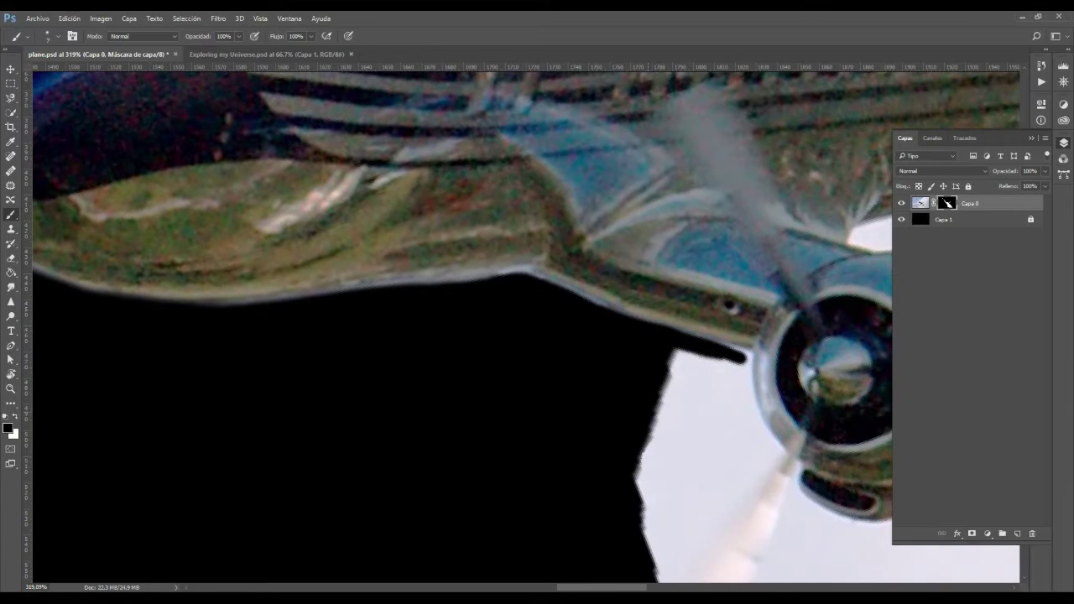
pyautogui.moveTo(747, 356); pyautogui.dragTo(662, 562)
# Hide the sky below the propeller blade and under the right engine.
pyautogui.scroll(-5, 537, 319)
pyautogui.scroll(4, 537, 319)
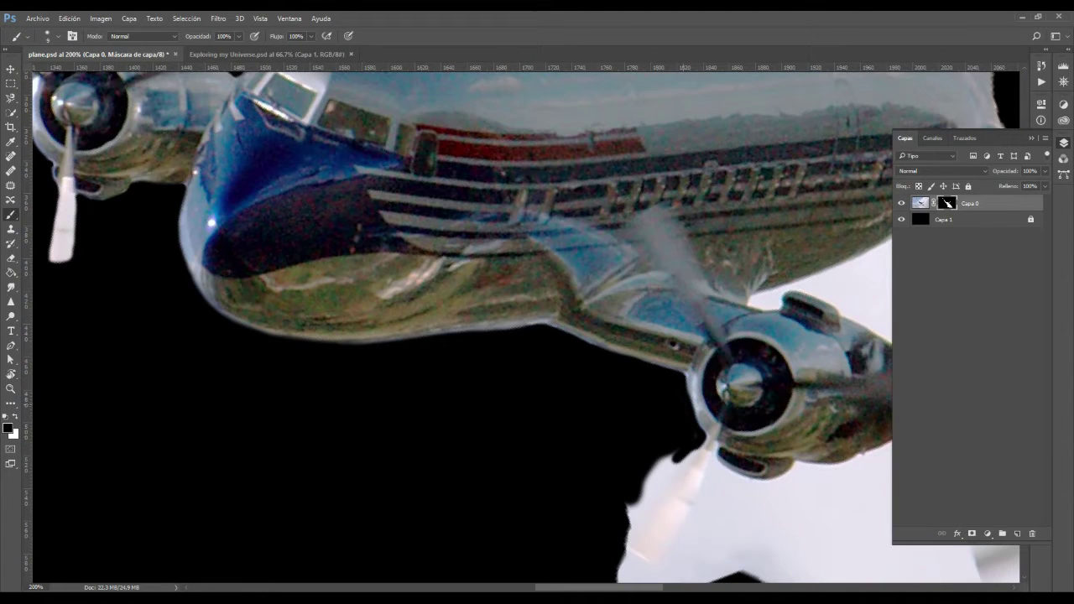
pyautogui.moveTo(637, 458); pyautogui.dragTo(671, 520)
pyautogui.moveTo(587, 419); pyautogui.dragTo(520, 323)
pyautogui.moveTo(625, 352)
pyautogui.mouseDown()
pyautogui.moveTo(562, 457)
pyautogui.moveTo(872, 470)
pyautogui.mouseUp()
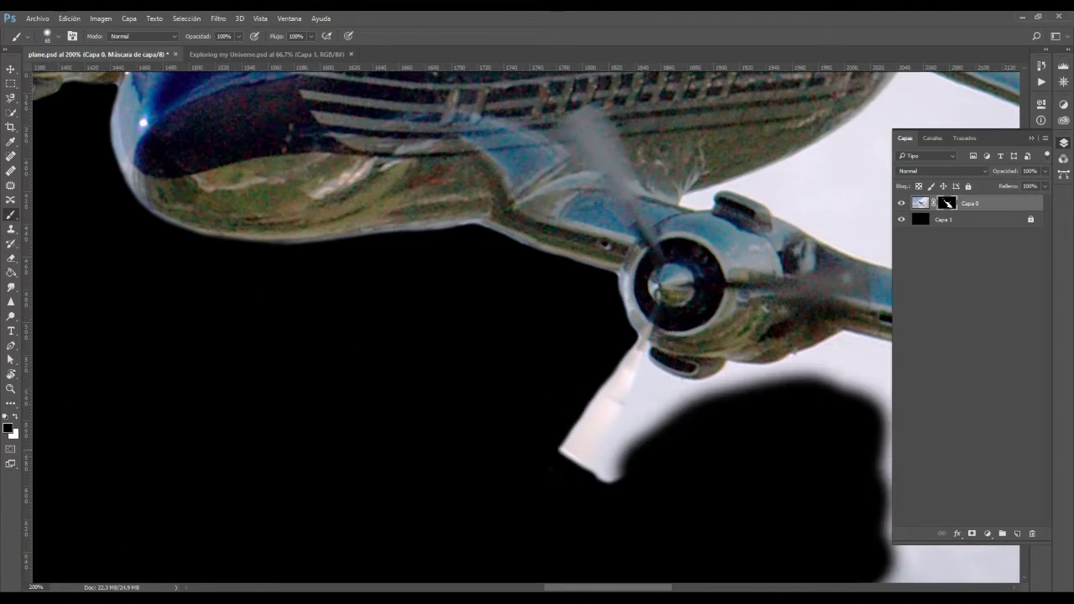
pyautogui.scroll(-5, 537, 318)
pyautogui.scroll(2, 537, 319)
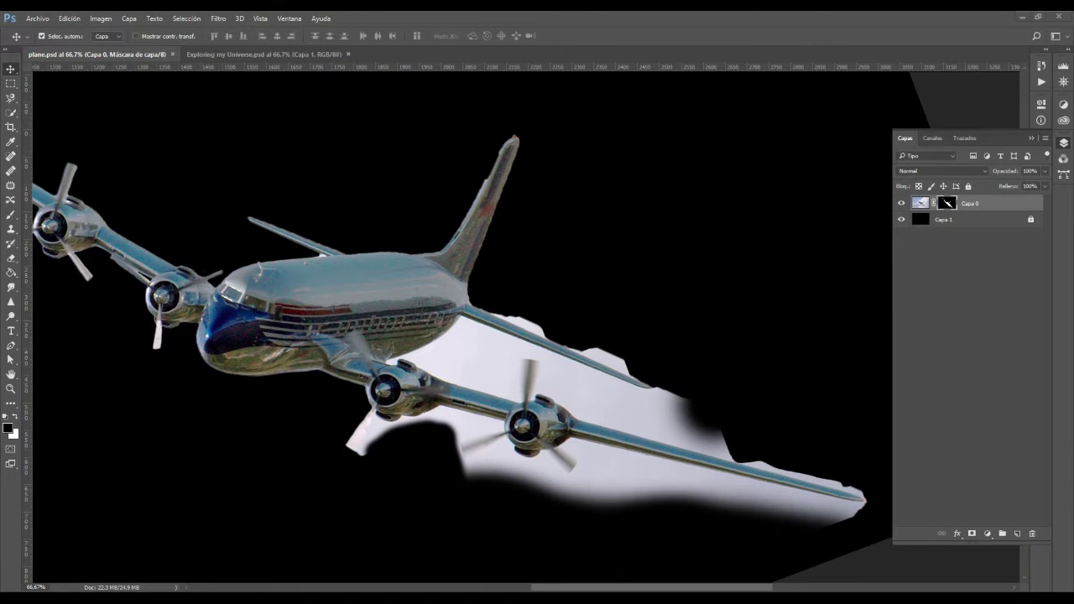
# With the brush on the mask, hide the sky around the right wing.
pyautogui.press('b')
pyautogui.scroll(3, 585, 312)
pyautogui.moveTo(520, 420); pyautogui.dragTo(713, 503)
pyautogui.moveTo(588, 378); pyautogui.dragTo(372, 258)
pyautogui.moveTo(755, 520); pyautogui.dragTo(293, 335)
pyautogui.moveTo(420, 335); pyautogui.dragTo(695, 396)
# Mask the white areas around the fuselage and engines and the sky above the wing tip.
pyautogui.moveTo(143, 369); pyautogui.dragTo(402, 277)
pyautogui.moveTo(252, 470); pyautogui.dragTo(588, 353)
pyautogui.moveTo(336, 461); pyautogui.dragTo(755, 378)
pyautogui.moveTo(420, 335)
pyautogui.mouseDown()
pyautogui.moveTo(807, 395)
pyautogui.moveTo(411, 268)
pyautogui.mouseUp()
pyautogui.moveTo(126, 336); pyautogui.dragTo(889, 378)
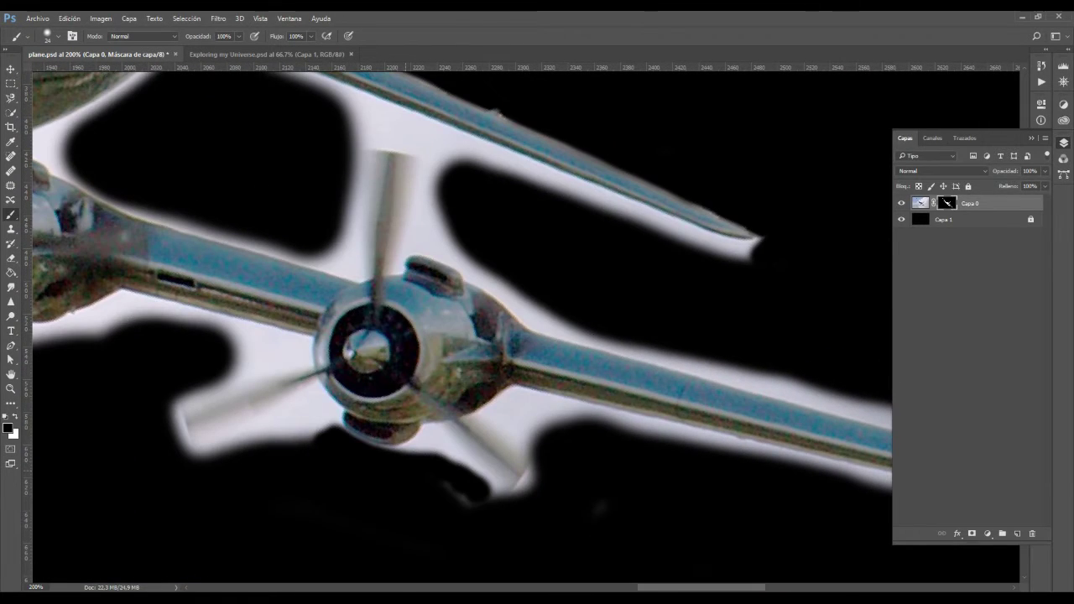
# Mask the sky below the propeller blade, under the wing and under the fuselage.
pyautogui.moveTo(419, 487); pyautogui.dragTo(638, 403)
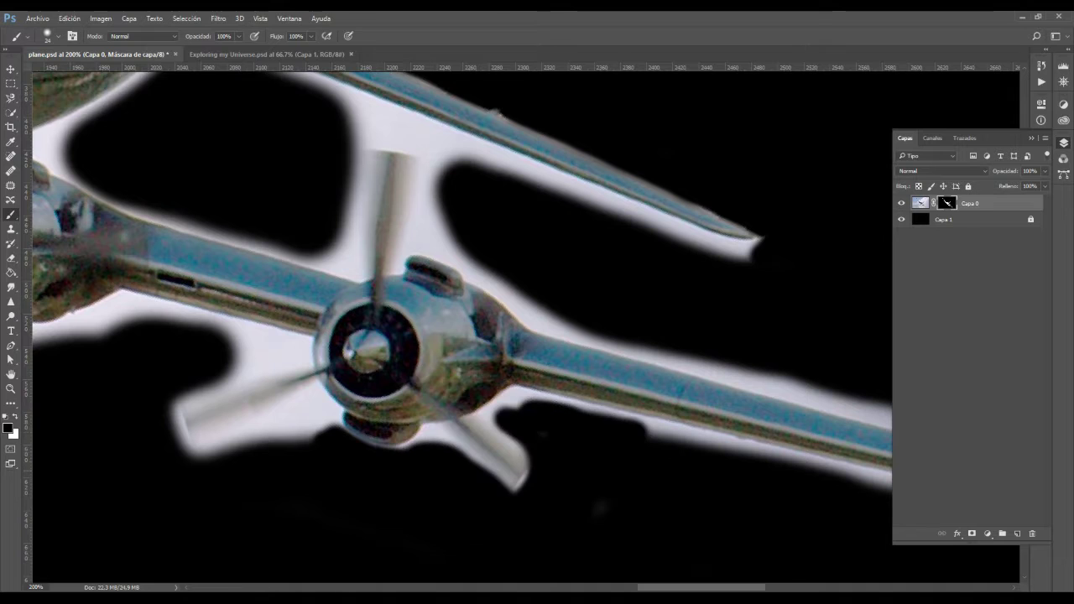
pyautogui.moveTo(588, 378); pyautogui.dragTo(340, 348)
pyautogui.moveTo(411, 394); pyautogui.dragTo(663, 453)
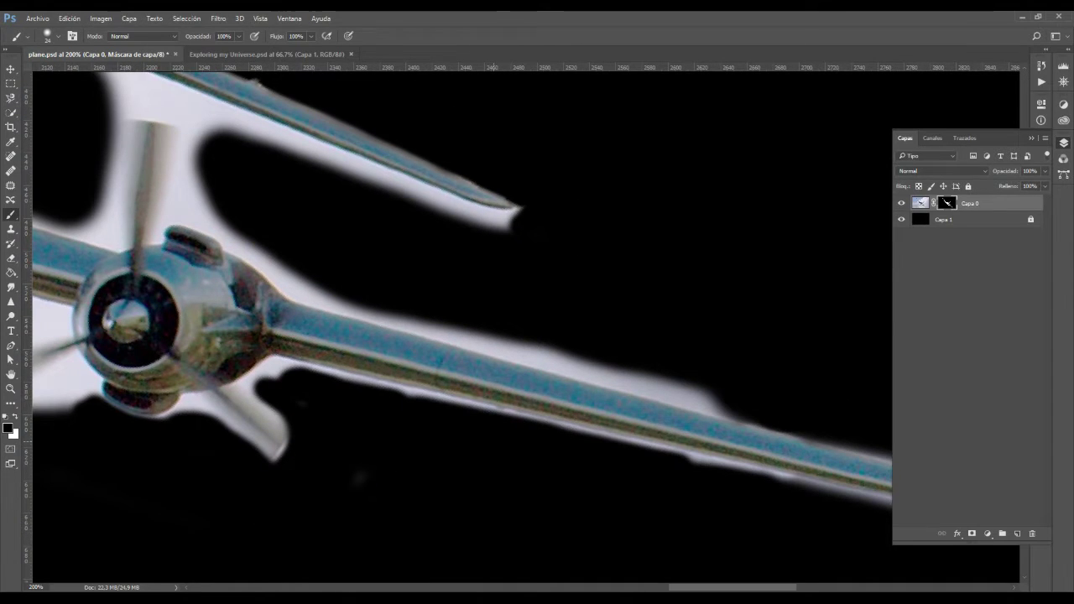
pyautogui.moveTo(328, 369)
pyautogui.mouseDown()
pyautogui.moveTo(235, 444)
pyautogui.moveTo(193, 394)
pyautogui.mouseUp()
pyautogui.moveTo(503, 377); pyautogui.dragTo(323, 348)
pyautogui.moveTo(117, 336); pyautogui.dragTo(604, 449)
# Mask the sky along the wing's lower edge, trimming near the tip with a smaller brush.
pyautogui.moveTo(377, 390); pyautogui.dragTo(697, 470)
pyautogui.moveTo(587, 403); pyautogui.dragTo(305, 336)
pyautogui.moveTo(201, 352); pyautogui.dragTo(659, 444)
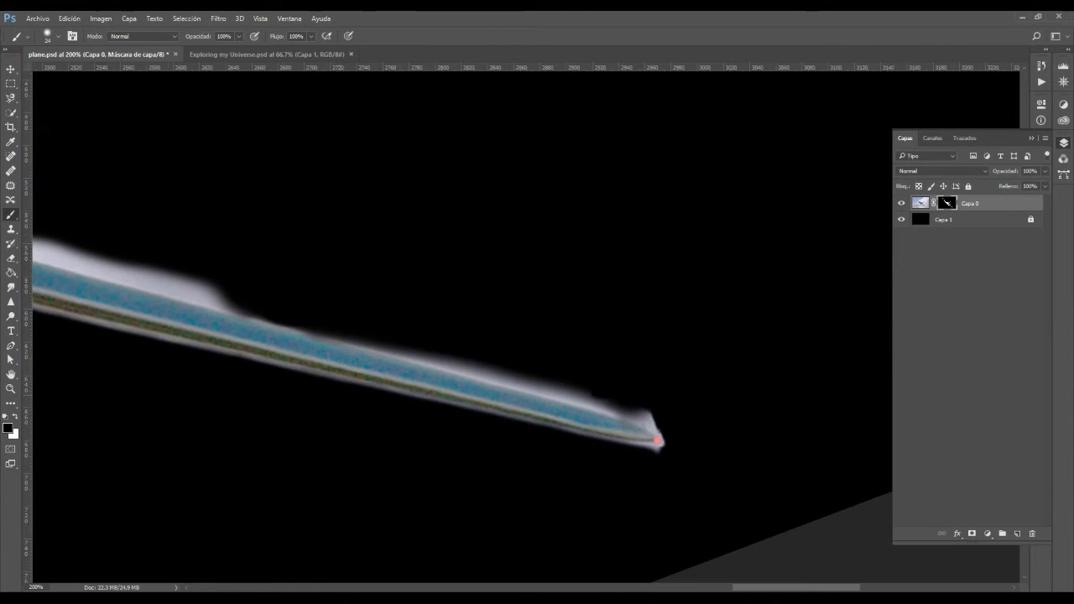
pyautogui.press('Return')
pyautogui.moveTo(587, 434)
pyautogui.mouseDown()
pyautogui.moveTo(658, 441)
pyautogui.moveTo(386, 344)
pyautogui.moveTo(490, 420)
pyautogui.mouseUp()
# Remove the white glow under the upper wing and between the propeller and wing.
pyautogui.moveTo(335, 335)
pyautogui.mouseDown()
pyautogui.moveTo(531, 414)
pyautogui.moveTo(715, 507)
pyautogui.mouseUp()
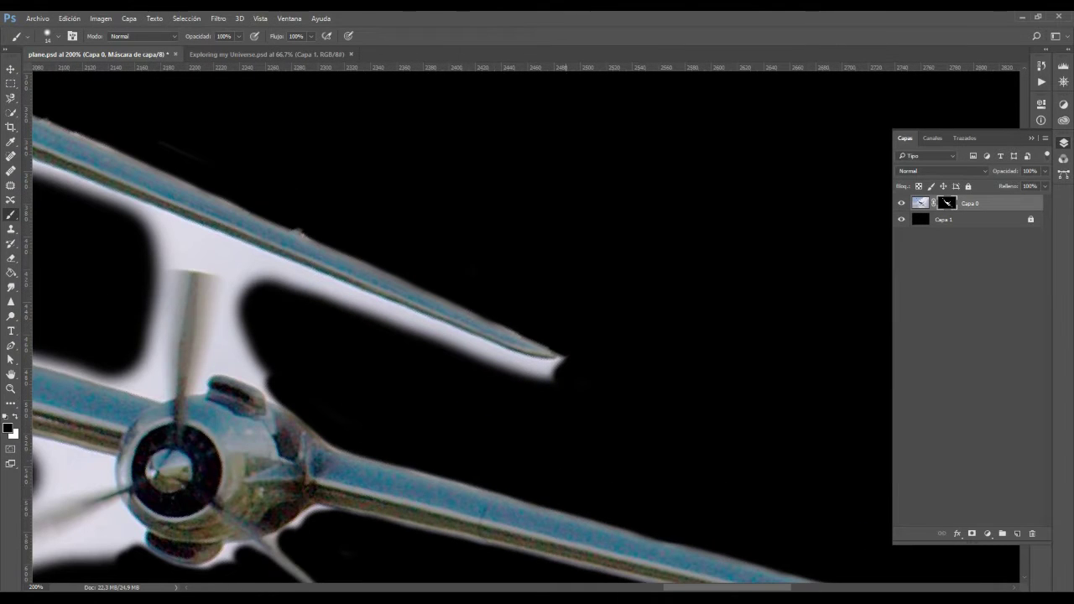
pyautogui.moveTo(557, 360); pyautogui.dragTo(213, 244)
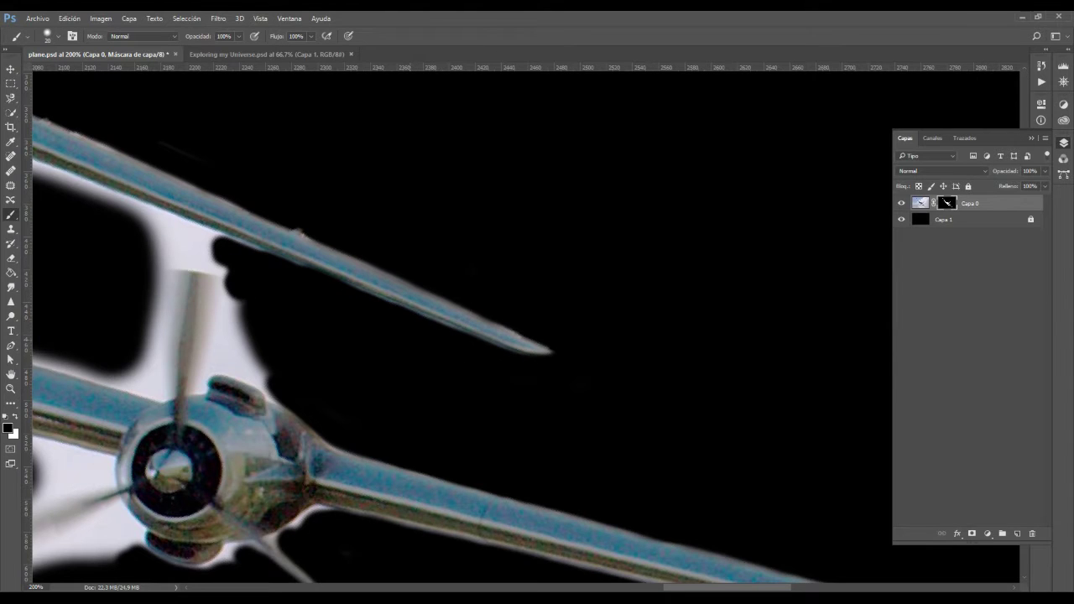
pyautogui.moveTo(225, 279); pyautogui.dragTo(256, 390)
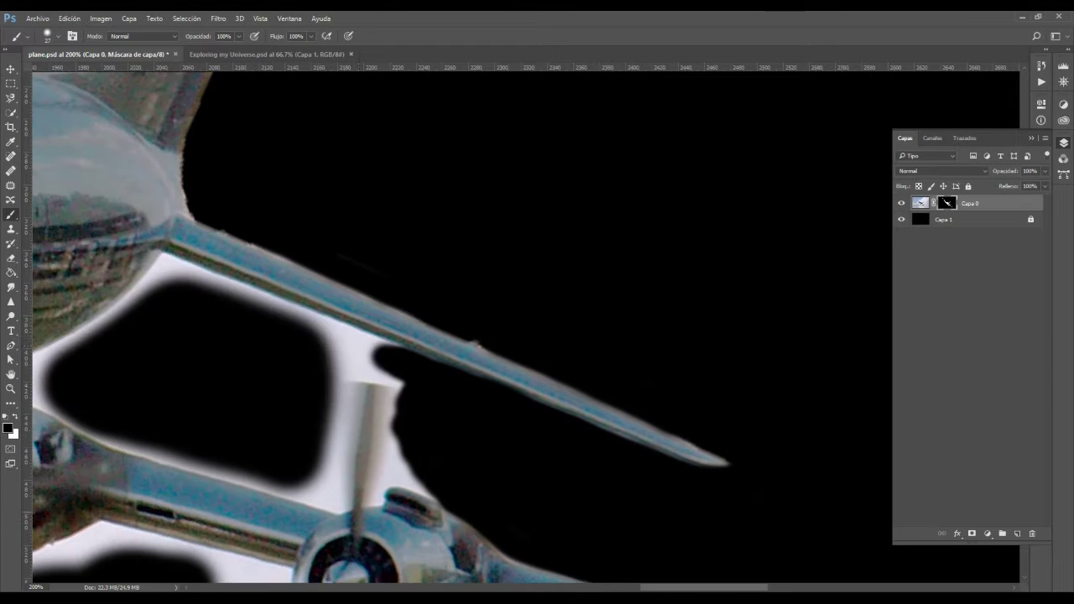
# Paint black on the plane's mask to hide the white edge band.
pyautogui.scroll(-5, 503, 336)
pyautogui.scroll(4, 444, 369)
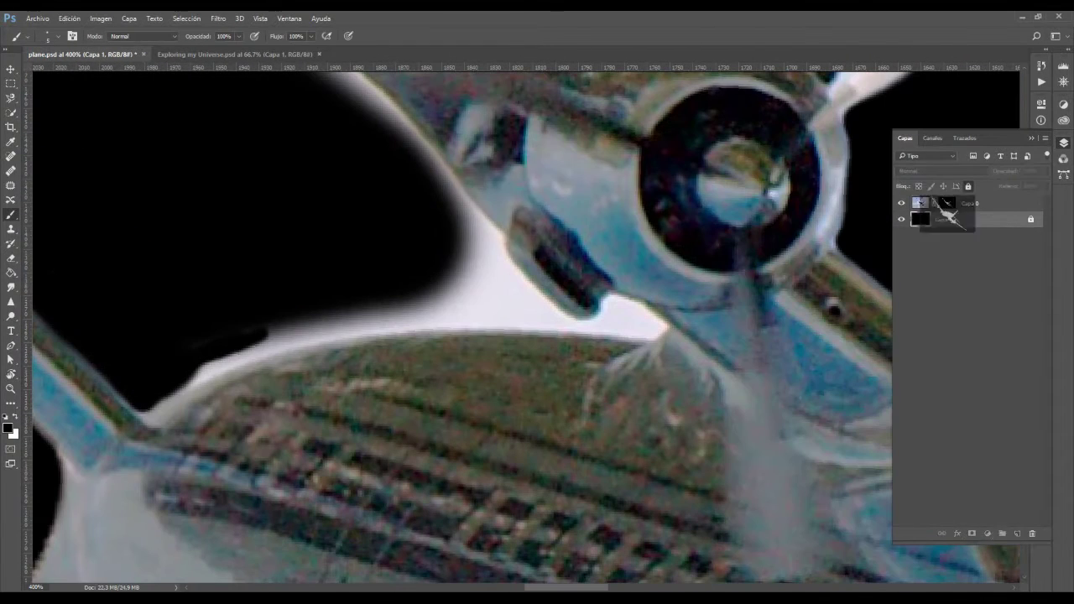
pyautogui.moveTo(168, 390); pyautogui.dragTo(504, 311)
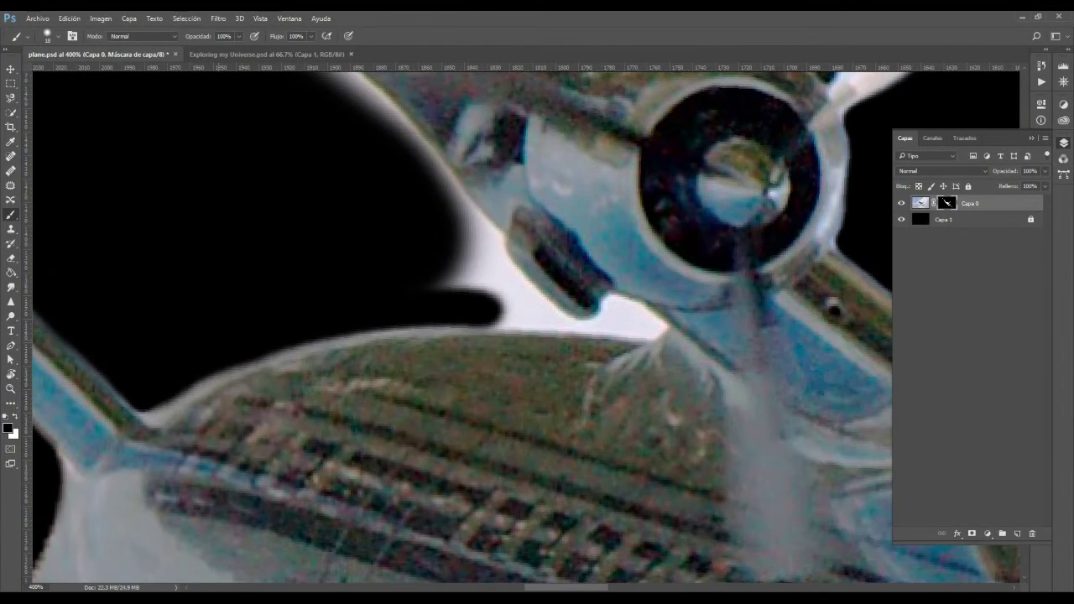
pyautogui.moveTo(252, 353); pyautogui.dragTo(537, 315)
pyautogui.moveTo(143, 420); pyautogui.dragTo(185, 394)
pyautogui.moveTo(436, 269)
pyautogui.mouseDown()
pyautogui.moveTo(545, 319)
pyautogui.moveTo(616, 319)
pyautogui.mouseUp()
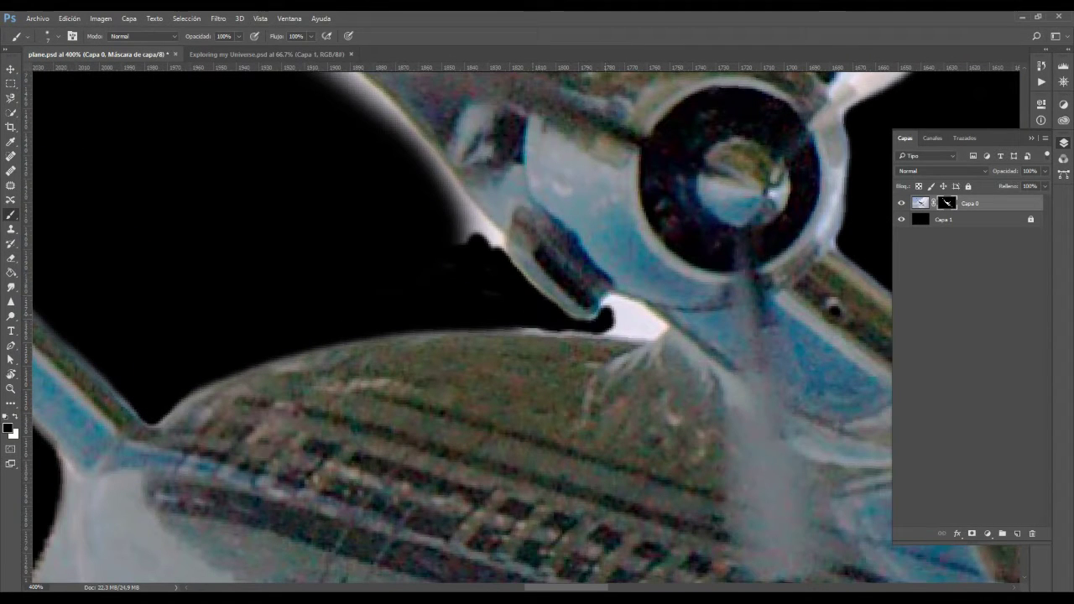
# Mask out the white along the wing edge and the gap below the wing.
pyautogui.moveTo(504, 327)
pyautogui.mouseDown()
pyautogui.moveTo(658, 323)
pyautogui.moveTo(755, 276)
pyautogui.mouseUp()
pyautogui.moveTo(662, 306)
pyautogui.mouseDown()
pyautogui.moveTo(537, 269)
pyautogui.moveTo(285, 243)
pyautogui.moveTo(533, 281)
pyautogui.mouseUp()
pyautogui.moveTo(419, 268); pyautogui.dragTo(269, 277)
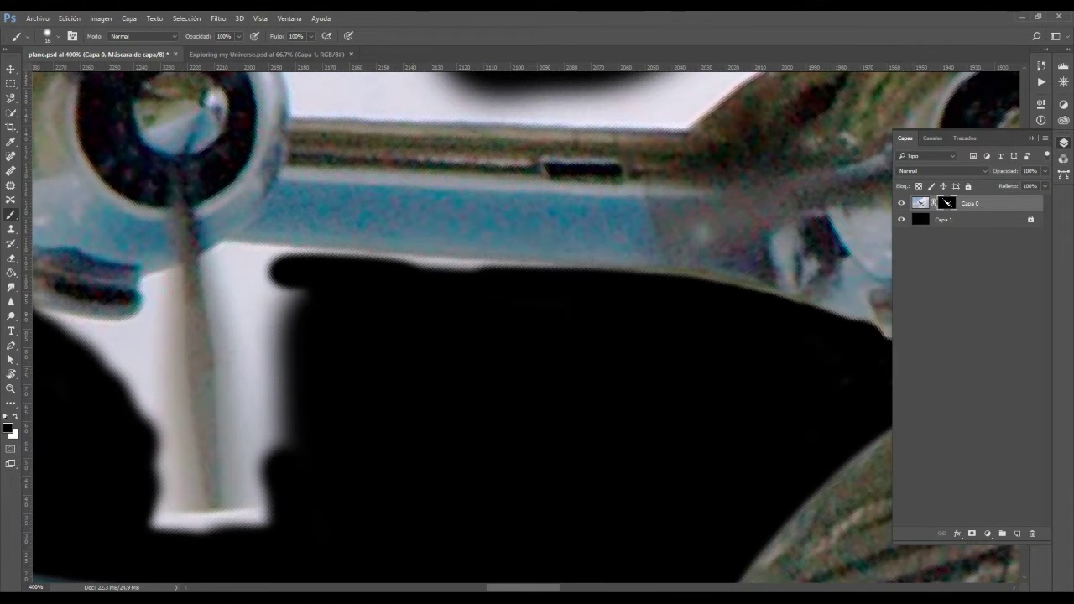
pyautogui.moveTo(276, 264); pyautogui.dragTo(562, 264)
pyautogui.moveTo(302, 251)
pyautogui.mouseDown()
pyautogui.moveTo(251, 361)
pyautogui.moveTo(277, 420)
pyautogui.moveTo(168, 520)
pyautogui.mouseUp()
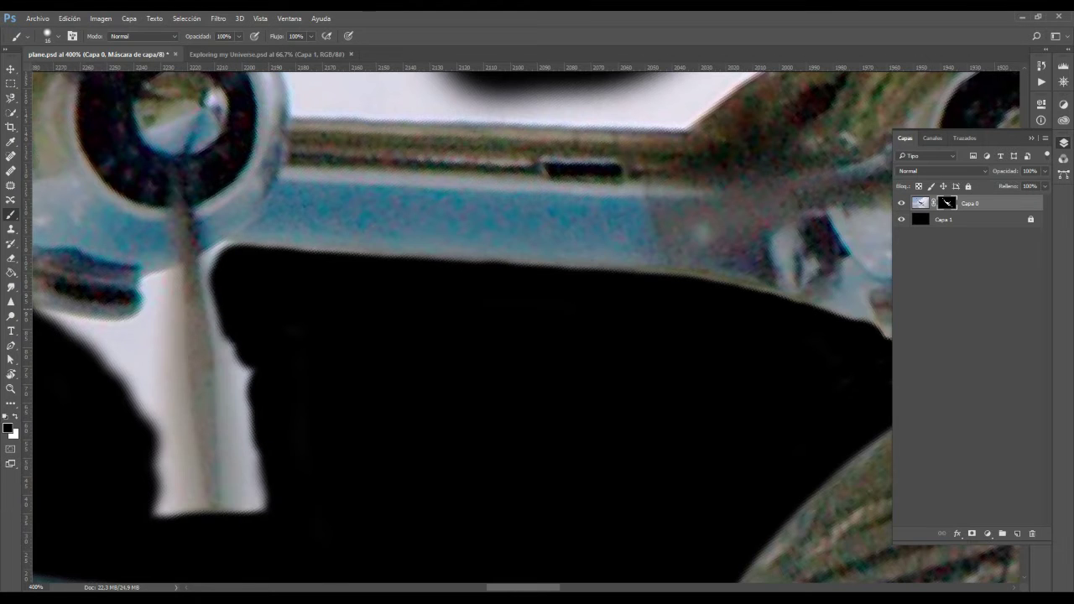
# Hide the remaining white gaps near the engine, wing edges and cockpit.
pyautogui.moveTo(234, 344); pyautogui.dragTo(478, 332)
pyautogui.moveTo(394, 327)
pyautogui.mouseDown()
pyautogui.moveTo(222, 310)
pyautogui.moveTo(453, 252)
pyautogui.mouseUp()
pyautogui.moveTo(327, 243); pyautogui.dragTo(394, 130)
pyautogui.scroll(5, 520, 327)
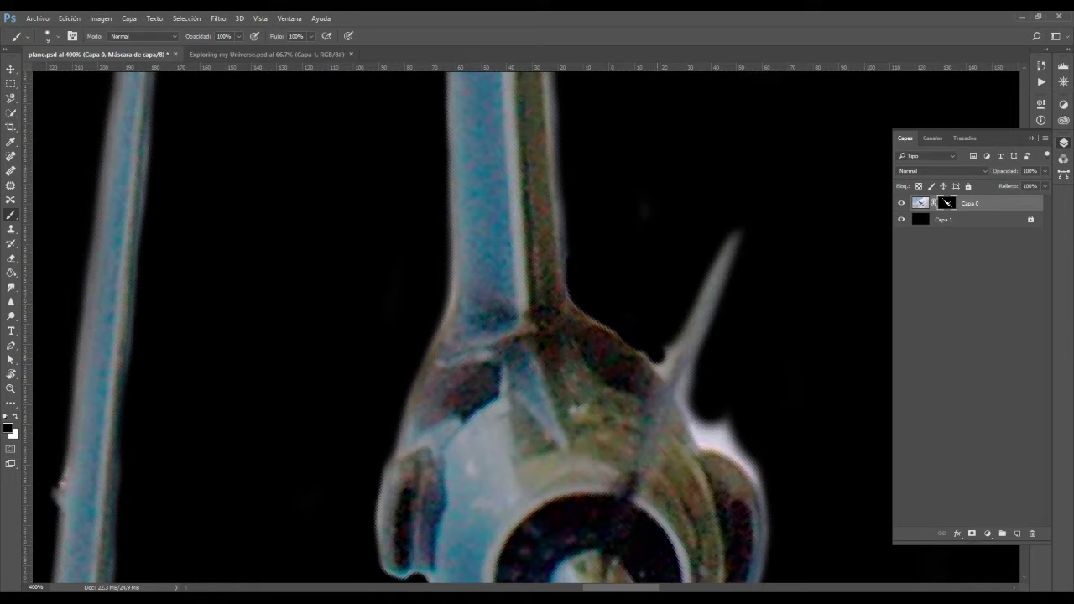
pyautogui.scroll(-3, 537, 335)
# Rotate the view briefly, then paint out the white around the lower engines.
pyautogui.press('r')
pyautogui.moveTo(587, 277); pyautogui.dragTo(527, 336)
pyautogui.scroll(-5, 527, 336)
pyautogui.press('Escape')
pyautogui.scroll(2, 553, 434)
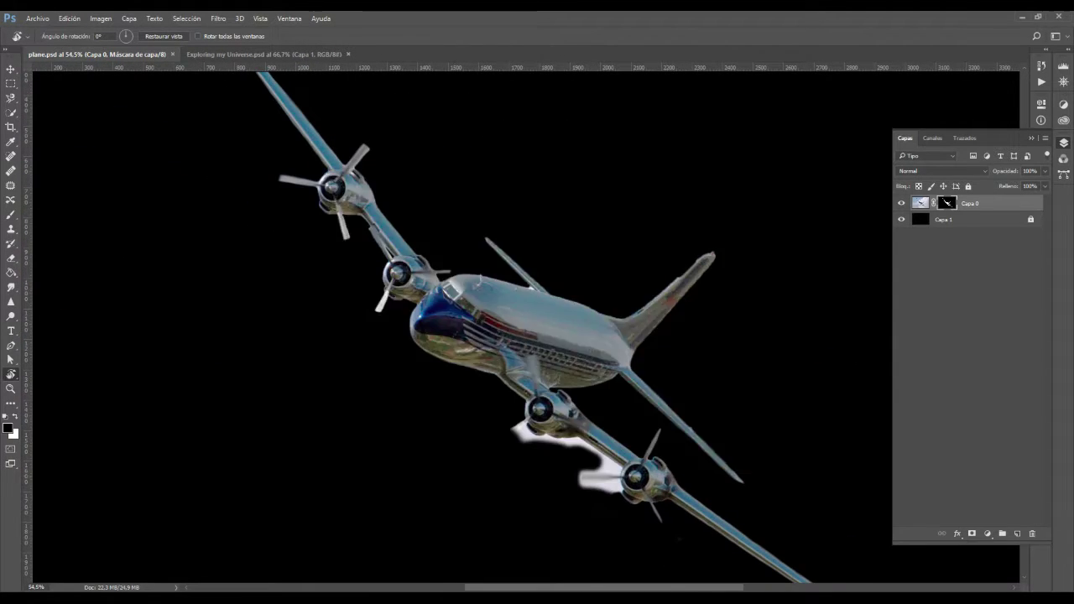
pyautogui.press('b')
pyautogui.scroll(5, 620, 494)
pyautogui.moveTo(436, 453); pyautogui.dragTo(537, 390)
pyautogui.moveTo(495, 487); pyautogui.dragTo(621, 436)
pyautogui.moveTo(588, 386); pyautogui.dragTo(436, 251)
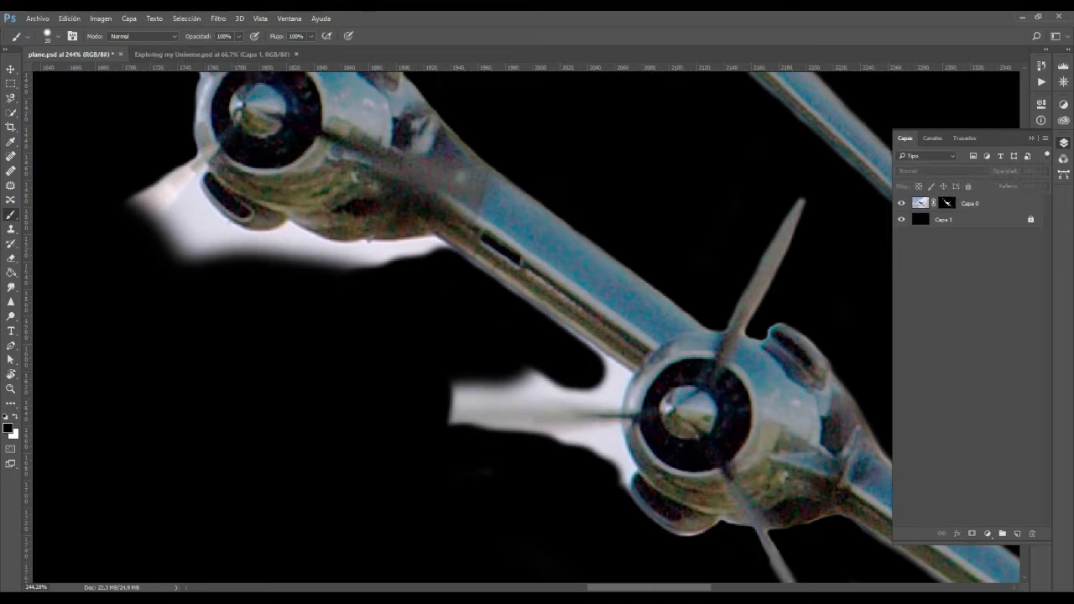
# On Capa 0's mask, hide the white area beside the lower engine and its lower edge.
pyautogui.click(946, 203)
pyautogui.moveTo(604, 369); pyautogui.dragTo(453, 390)
pyautogui.moveTo(453, 444)
pyautogui.mouseDown()
pyautogui.moveTo(620, 457)
pyautogui.moveTo(629, 469)
pyautogui.mouseUp()
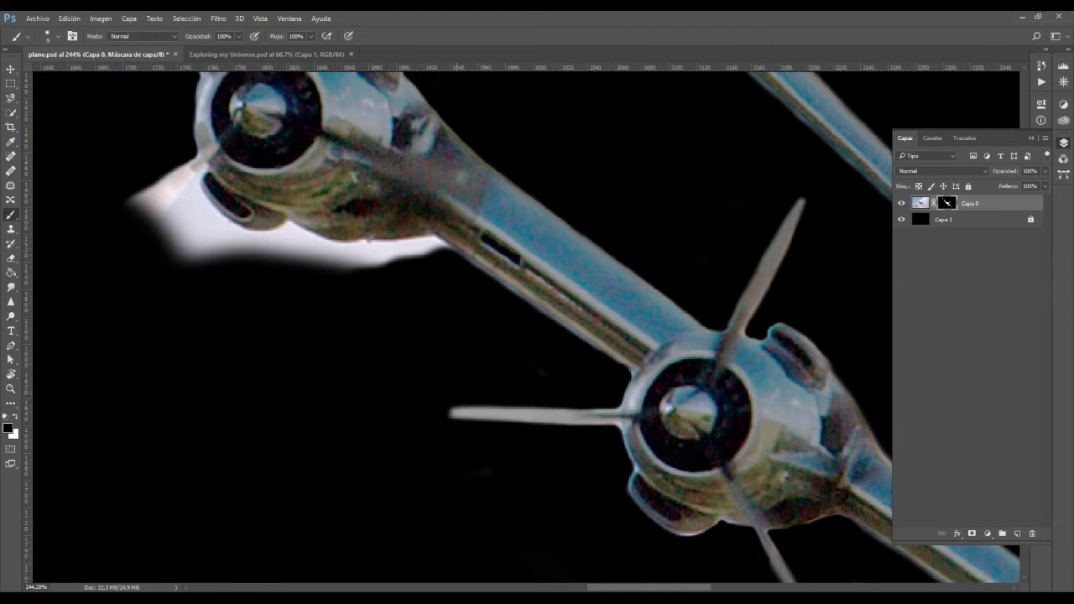
pyautogui.moveTo(252, 234); pyautogui.dragTo(419, 377)
pyautogui.moveTo(343, 399); pyautogui.dragTo(604, 390)
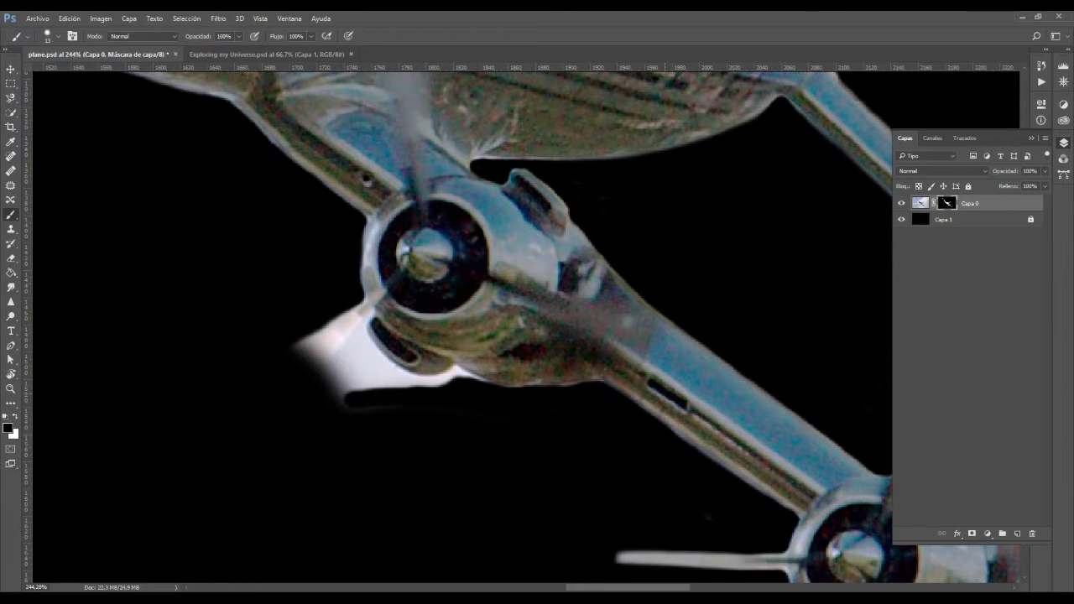
# Restore the propeller blade left of the engine, refining its edges with a smaller brush.
pyautogui.moveTo(286, 361); pyautogui.dragTo(319, 348)
pyautogui.moveTo(361, 302)
pyautogui.mouseDown()
pyautogui.moveTo(235, 403)
pyautogui.moveTo(344, 361)
pyautogui.moveTo(252, 394)
pyautogui.moveTo(228, 381)
pyautogui.mouseUp()
pyautogui.press('[')
pyautogui.moveTo(369, 338); pyautogui.dragTo(252, 420)
pyautogui.moveTo(376, 329); pyautogui.dragTo(344, 351)
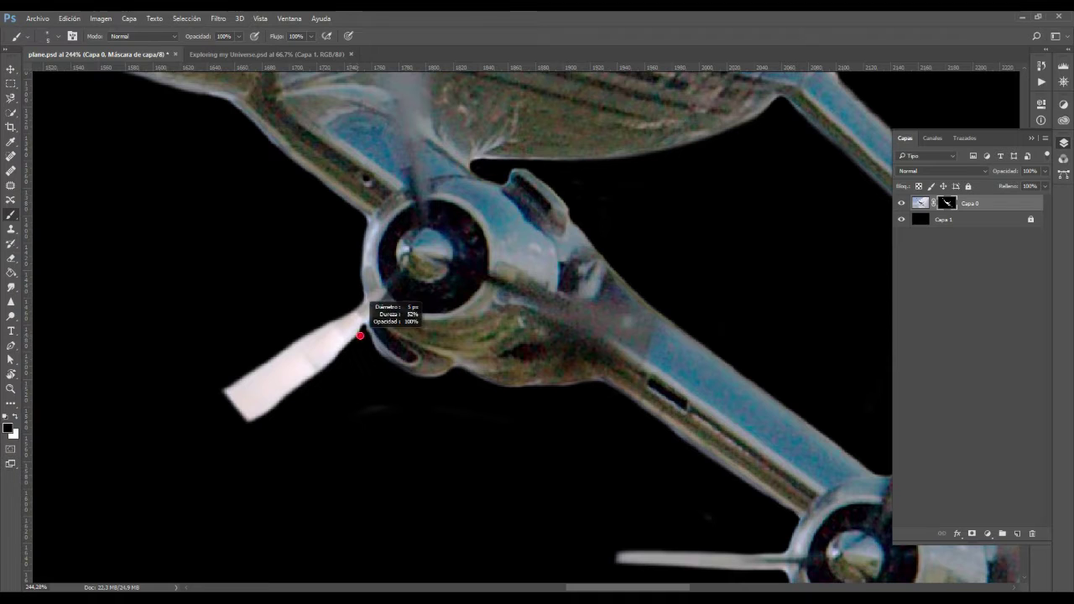
pyautogui.moveTo(537, 420); pyautogui.dragTo(470, 251)
pyautogui.moveTo(247, 202); pyautogui.dragTo(432, 210)
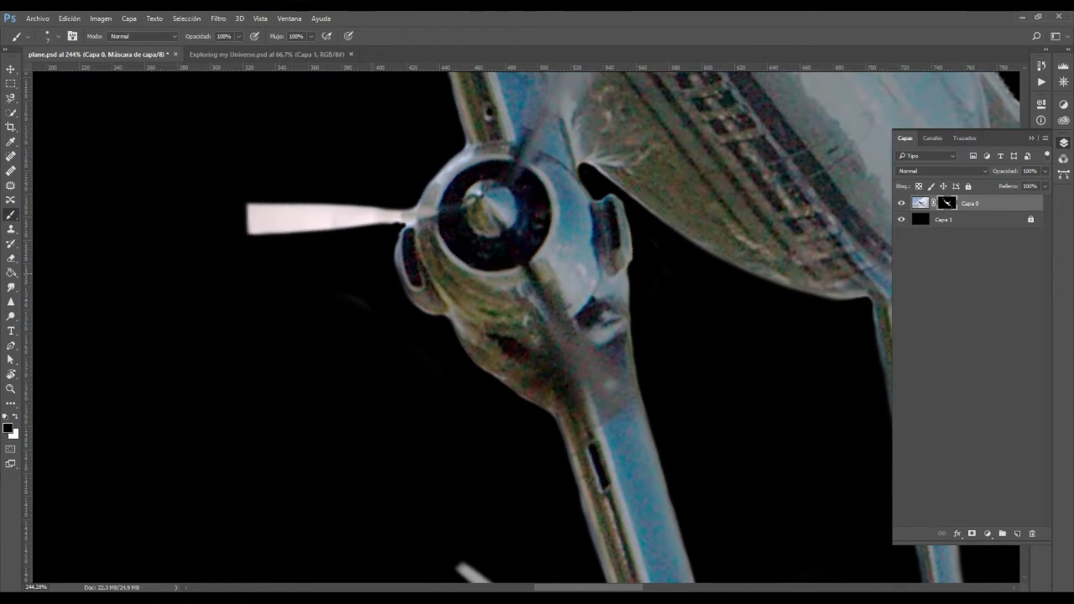
pyautogui.hotkey('ctrl', '0')
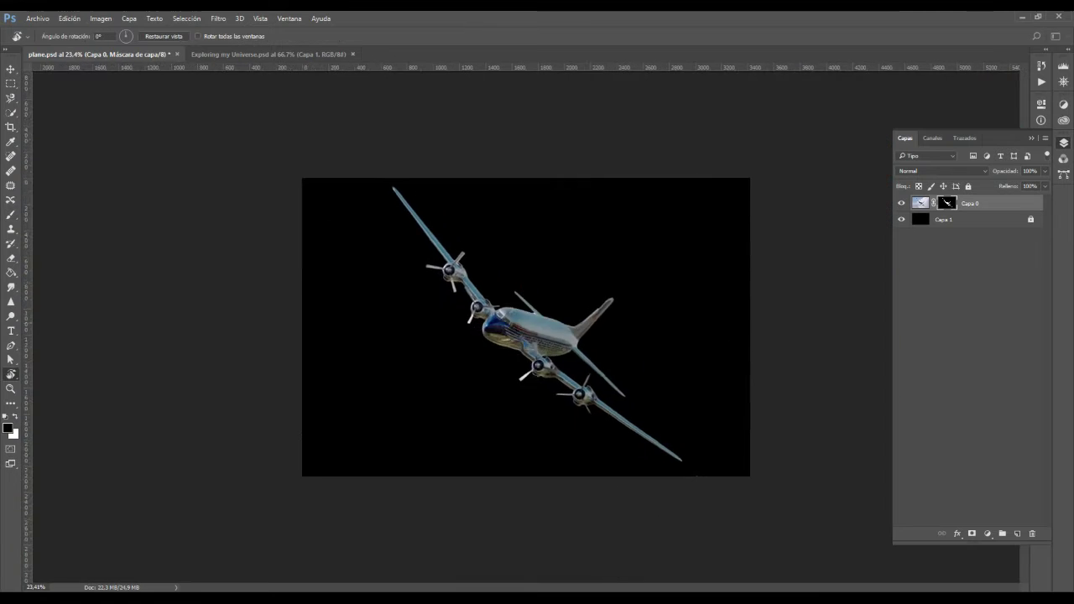
# Paint white on the mask to restore the tail edges.
pyautogui.scroll(5, 537, 302)
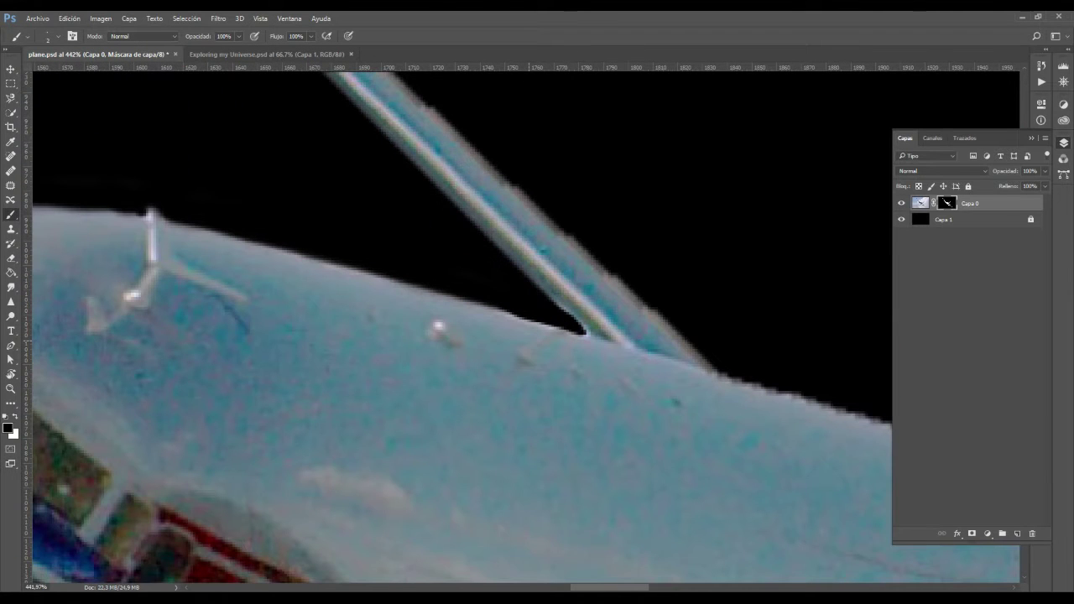
pyautogui.scroll(-5, 537, 302)
pyautogui.scroll(3, 587, 319)
pyautogui.press('x')
pyautogui.moveTo(458, 378)
pyautogui.mouseDown()
pyautogui.moveTo(696, 201)
pyautogui.moveTo(407, 562)
pyautogui.mouseUp()
pyautogui.scroll(-3, 537, 318)
# Paint black to remove the white halo along the tail's upper and lower edges.
pyautogui.moveTo(587, 210); pyautogui.dragTo(637, 353)
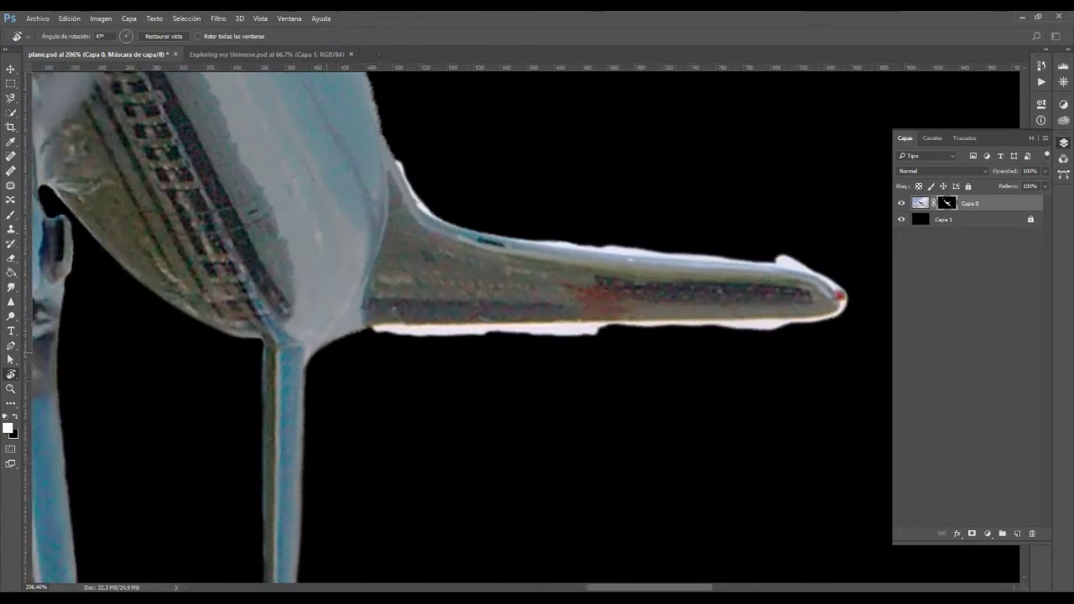
pyautogui.press('x')
pyautogui.moveTo(277, 401); pyautogui.dragTo(621, 397)
pyautogui.moveTo(461, 321); pyautogui.dragTo(738, 350)
pyautogui.moveTo(470, 396); pyautogui.dragTo(732, 391)
pyautogui.moveTo(317, 249); pyautogui.dragTo(346, 287)
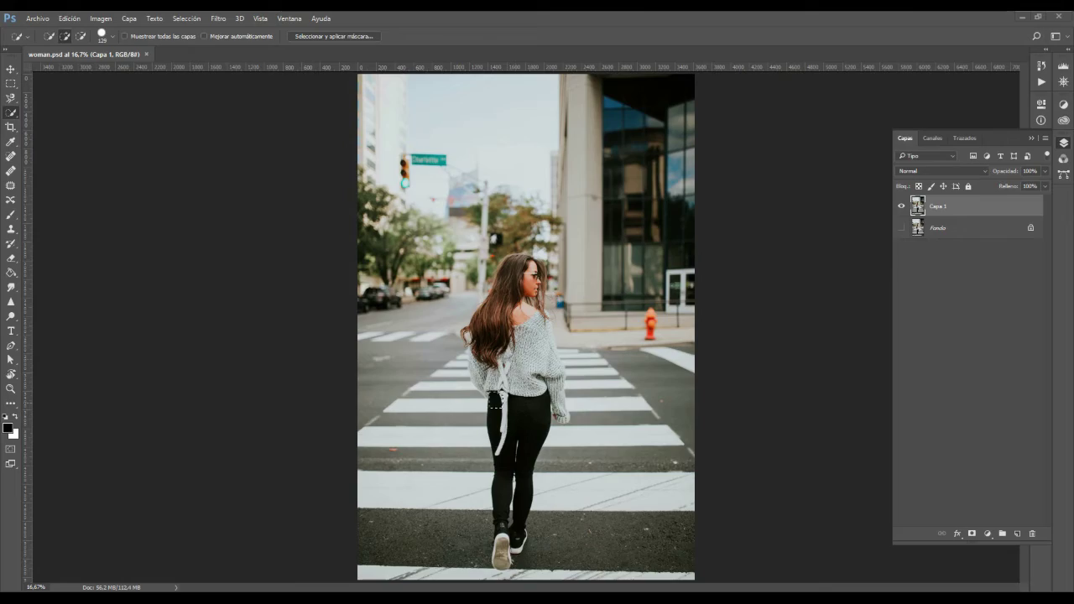
# Quick-select the woman, enter Select and Mask, and clean the stray patch and ghost hair by her head.
pyautogui.moveTo(557, 394); pyautogui.dragTo(560, 365)
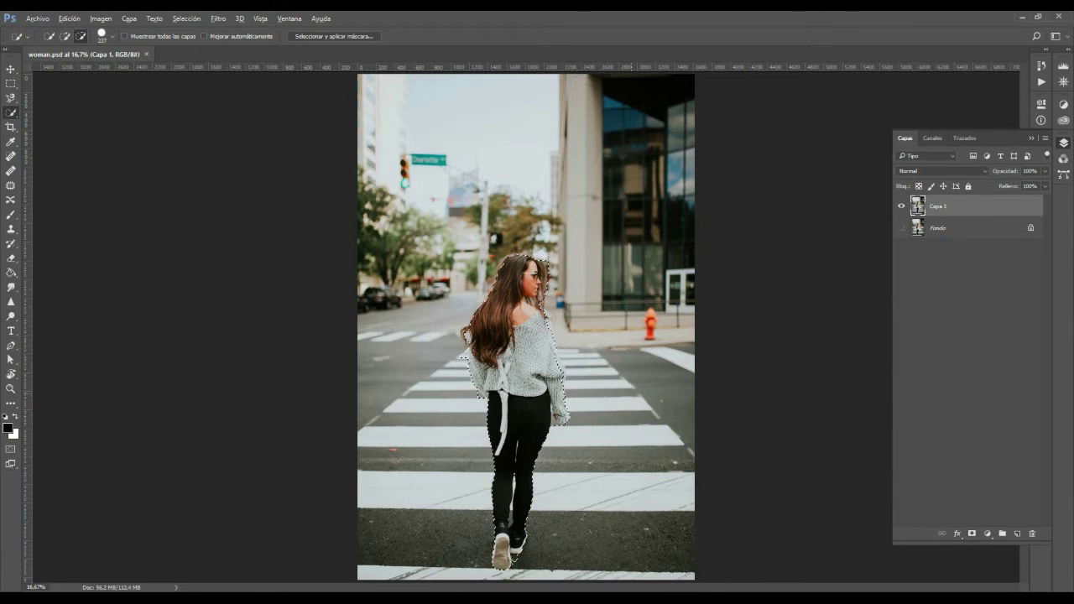
pyautogui.click(334, 37)
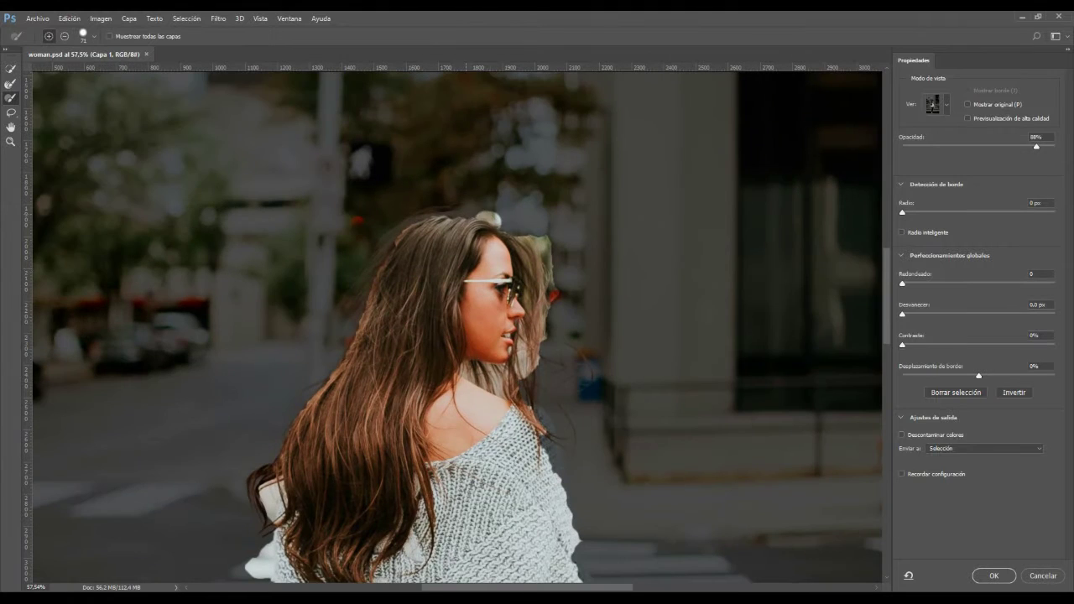
pyautogui.moveTo(413, 218); pyautogui.dragTo(499, 214)
pyautogui.press('r')
pyautogui.write('5')
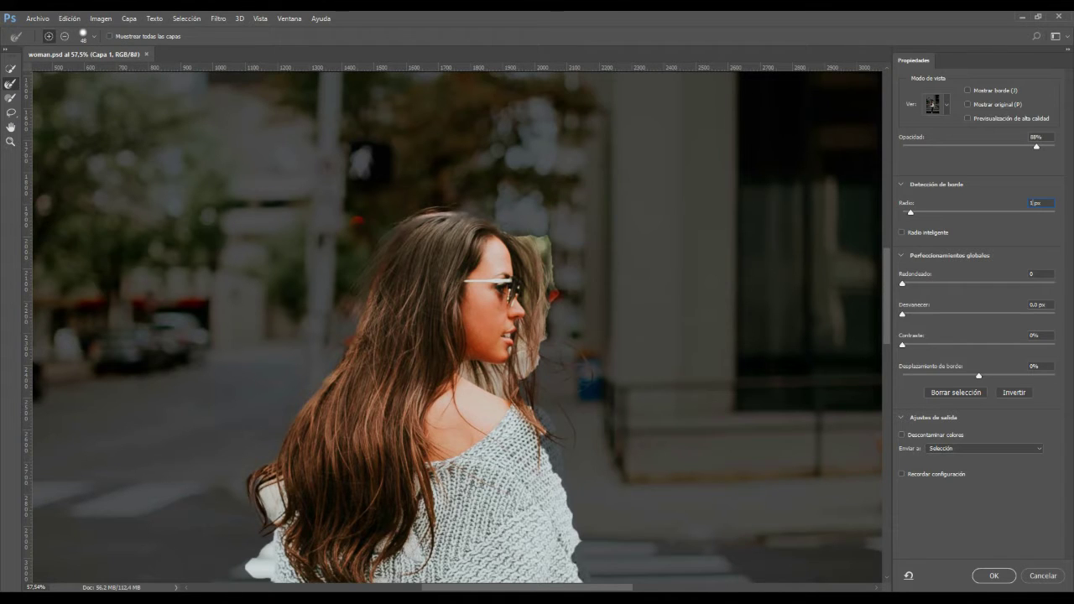
pyautogui.moveTo(529, 243); pyautogui.dragTo(550, 520)
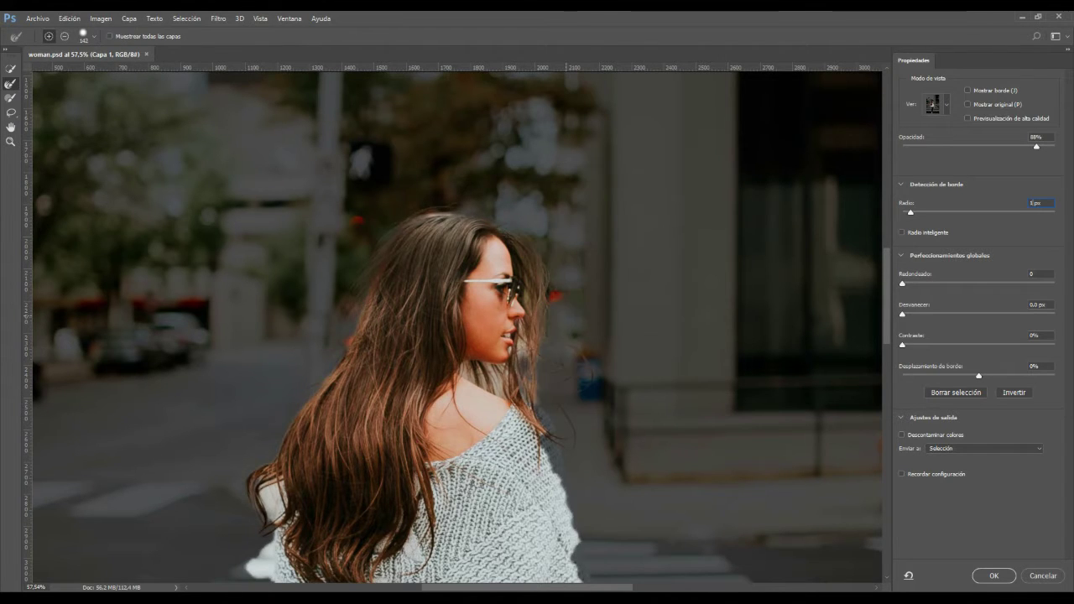
# Restore the faded right edge of the sweater into the selection.
pyautogui.moveTo(503, 348); pyautogui.dragTo(491, 349)
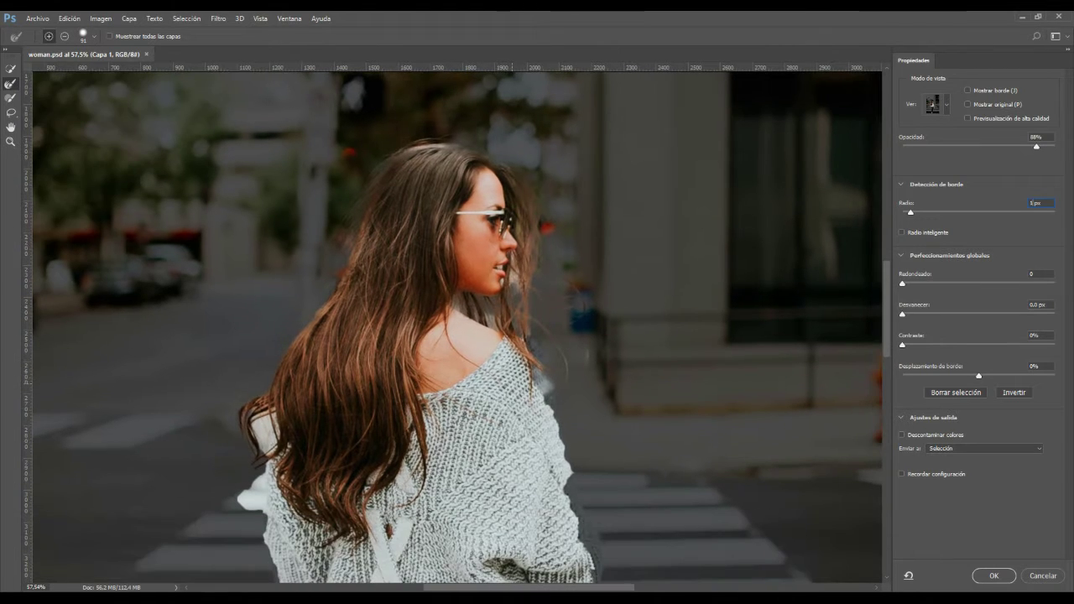
pyautogui.press('b')
pyautogui.moveTo(555, 348); pyautogui.dragTo(589, 545)
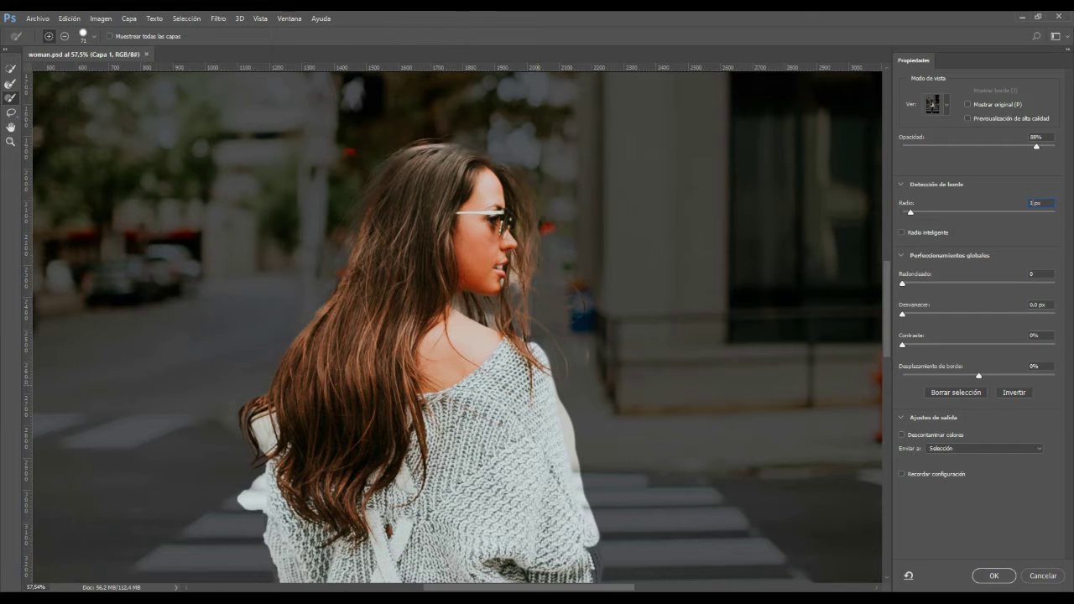
pyautogui.press('r')
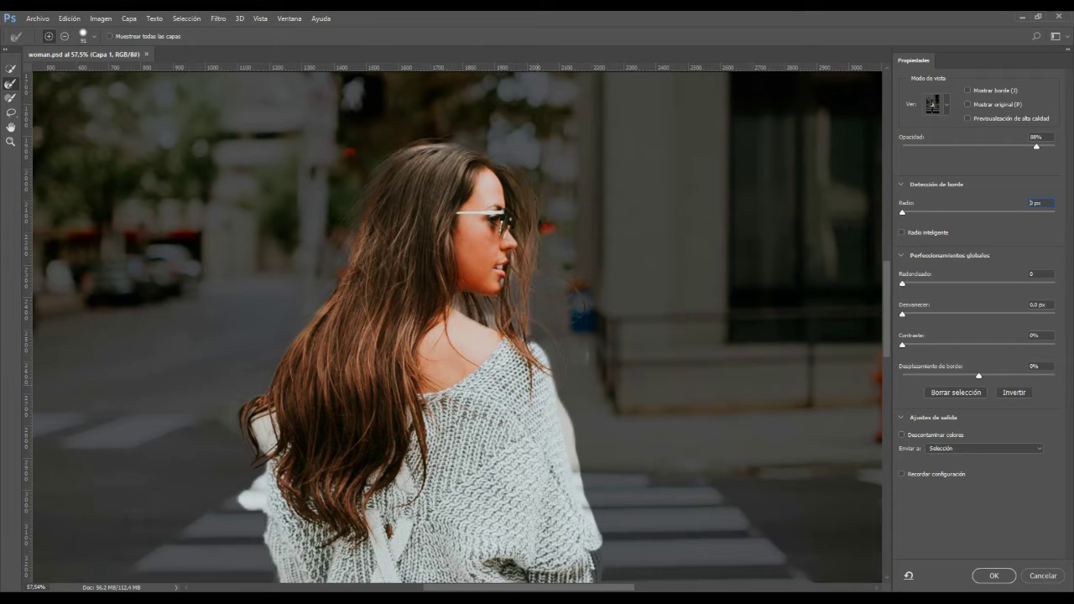
# Refine the sweater sleeve's right edge and apply the selection as a mask.
pyautogui.scroll(-2, 264, 432)
pyautogui.scroll(-3, 264, 432)
pyautogui.scroll(-5, 265, 432)
pyautogui.moveTo(579, 395); pyautogui.dragTo(591, 503)
pyautogui.scroll(-15, 457, 327)
pyautogui.scroll(10, 457, 327)
pyautogui.scroll(15, 457, 327)
pyautogui.click(993, 576)
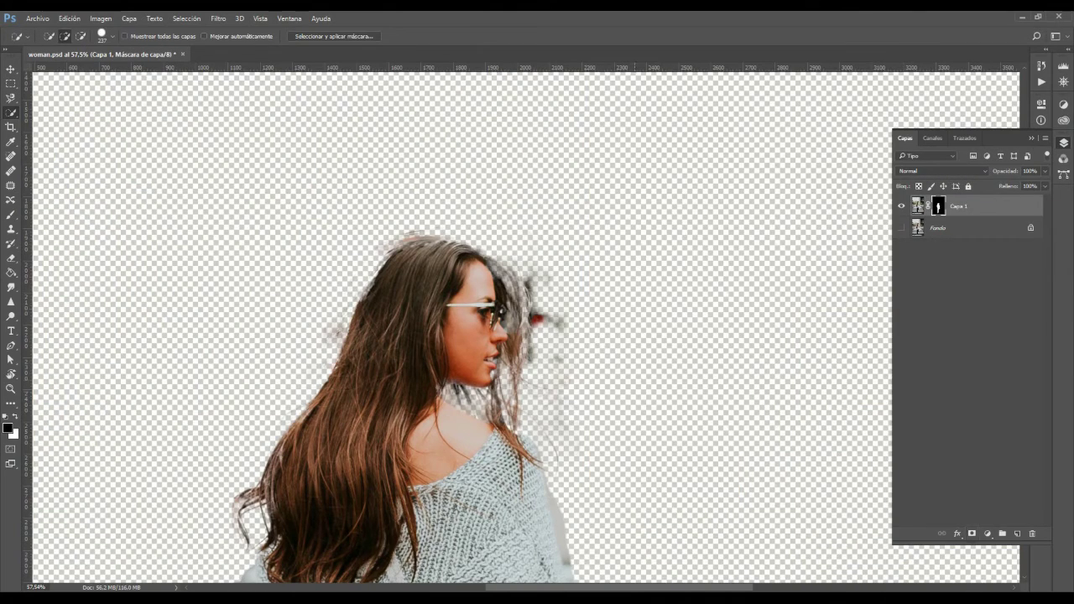
# With the Brush tool, paint out the grey smudge right of the woman's head.
pyautogui.press('b')
pyautogui.moveTo(537, 268); pyautogui.dragTo(558, 424)
pyautogui.scroll(-4, 536, 335)
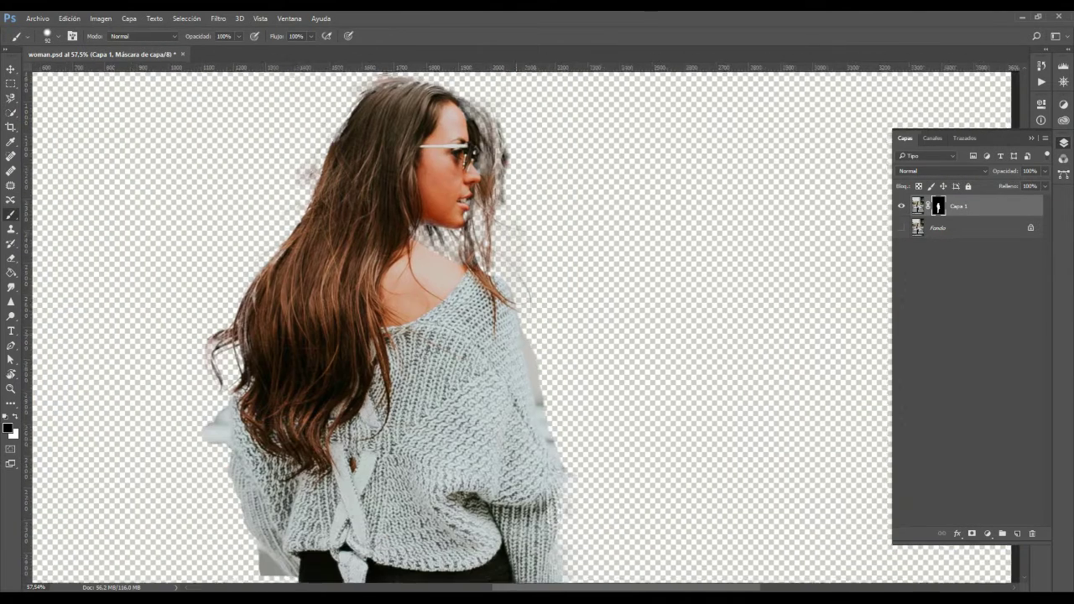
pyautogui.moveTo(537, 336); pyautogui.dragTo(504, 184)
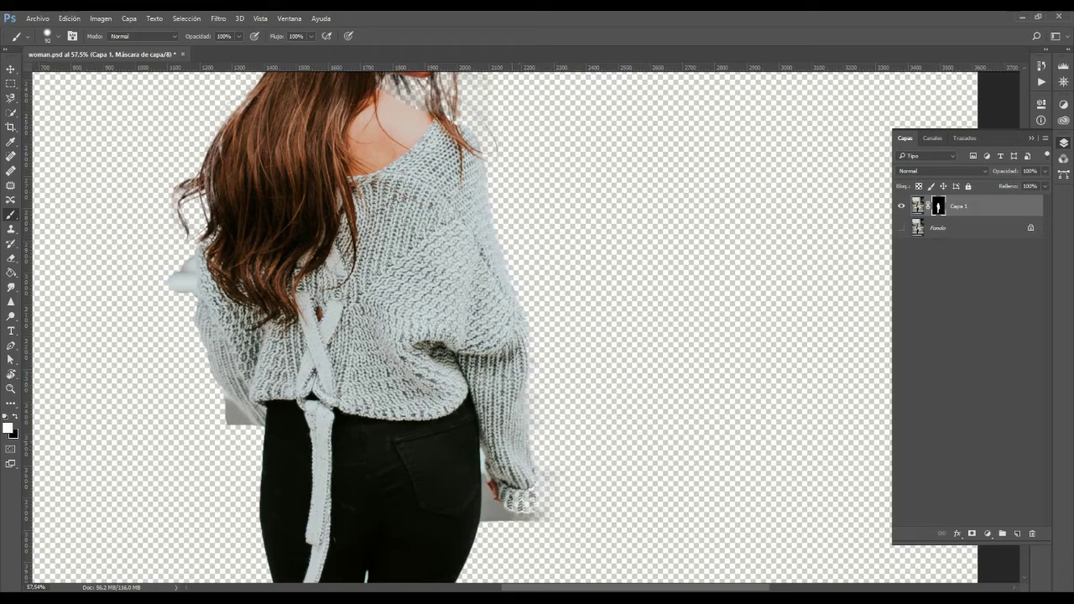
pyautogui.moveTo(504, 252); pyautogui.dragTo(570, 302)
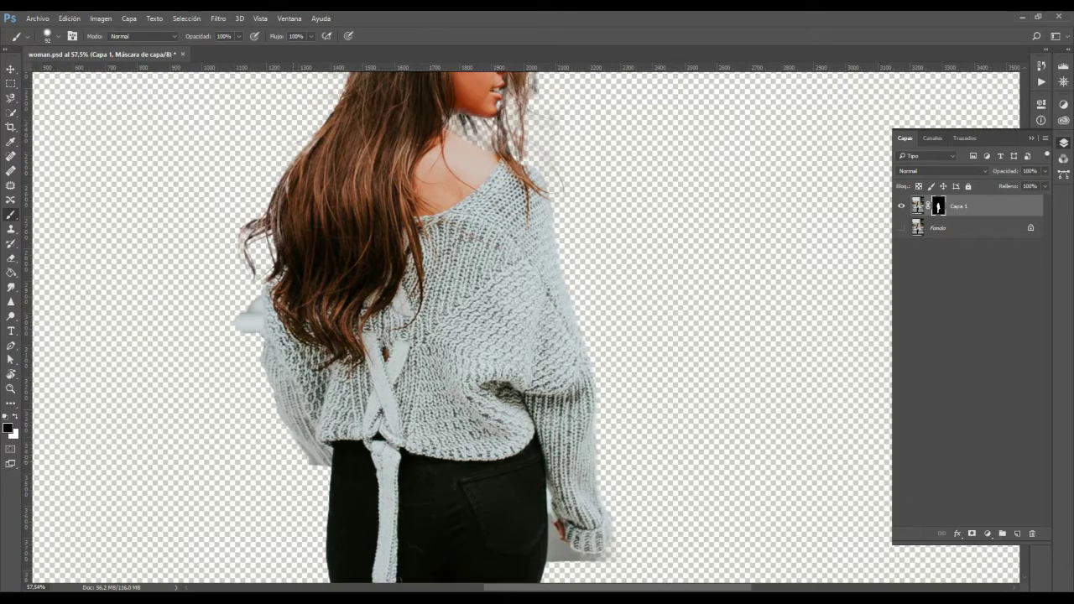
# Extend the mask stroke down the inner leg seam.
pyautogui.scroll(-1, 424, 419)
pyautogui.scroll(-5, 424, 419)
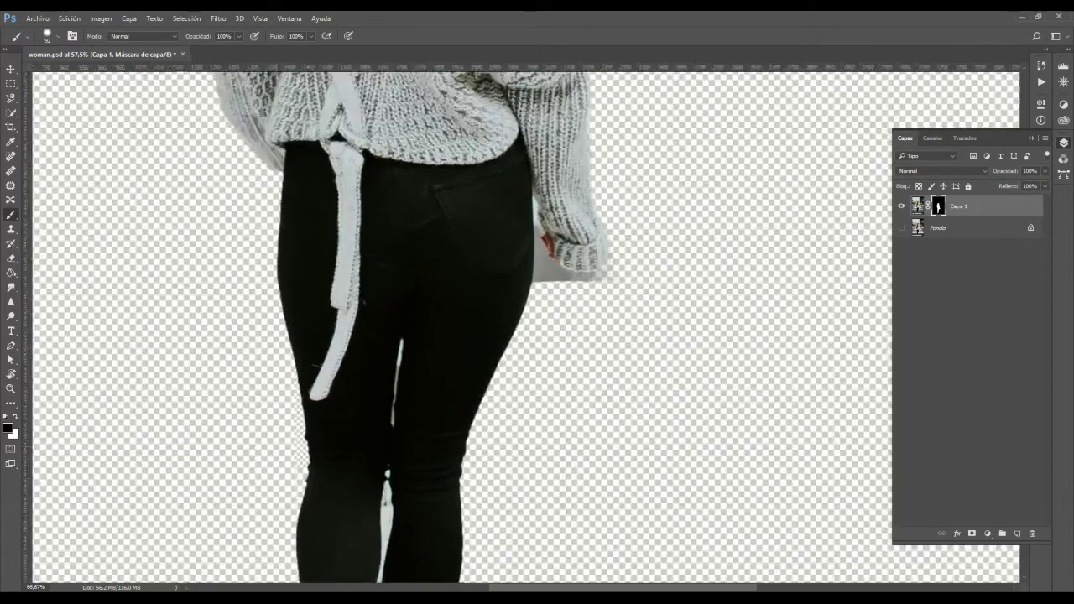
pyautogui.scroll(3, 424, 420)
pyautogui.scroll(2, 424, 417)
pyautogui.scroll(2, 425, 417)
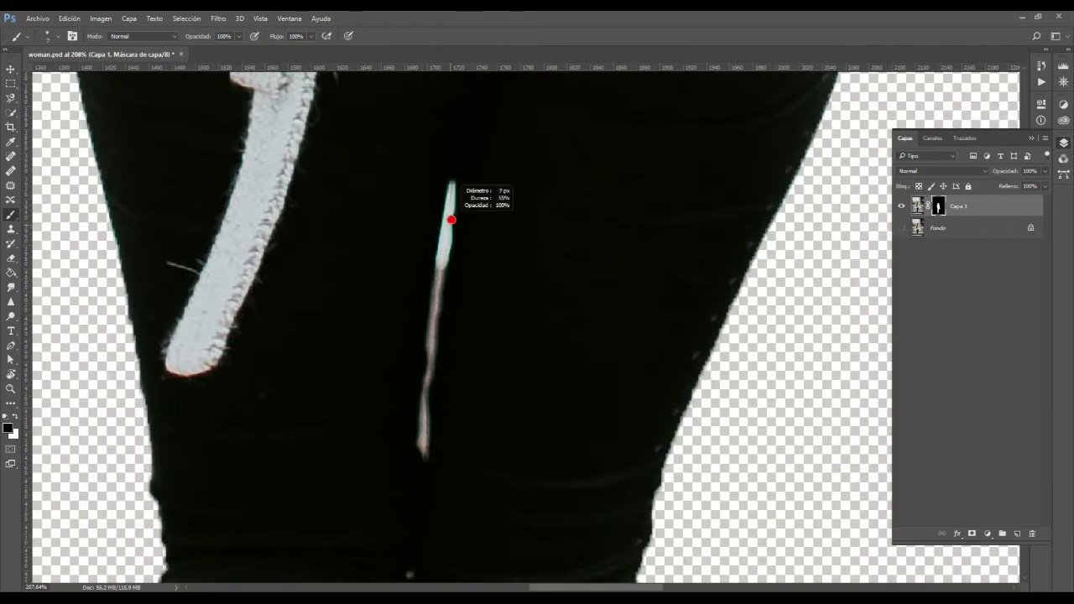
pyautogui.rightClick(466, 252)
pyautogui.press('Escape')
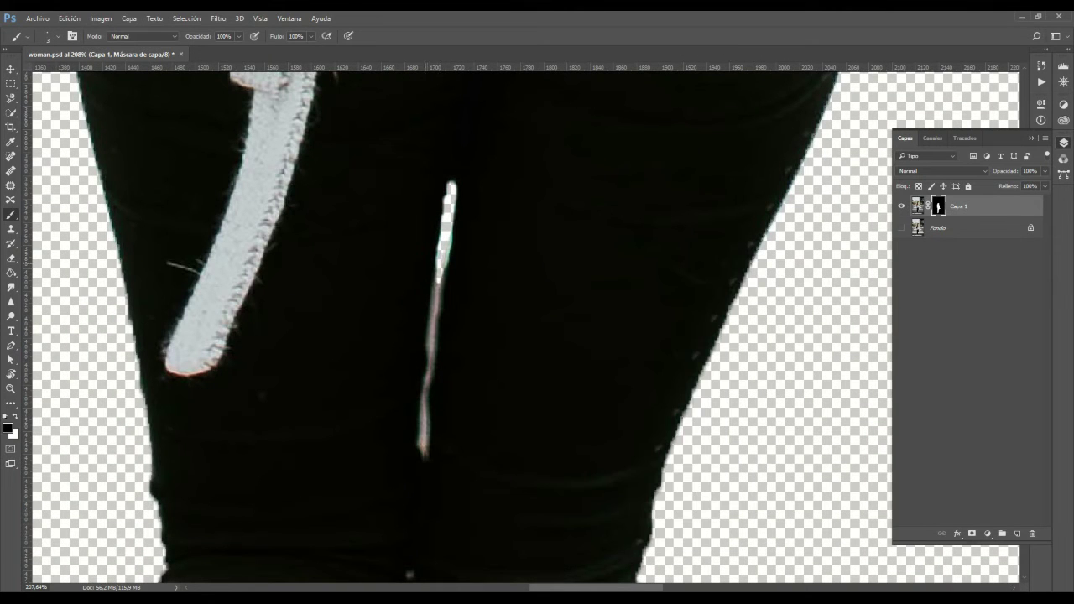
pyautogui.moveTo(436, 292); pyautogui.dragTo(427, 349)
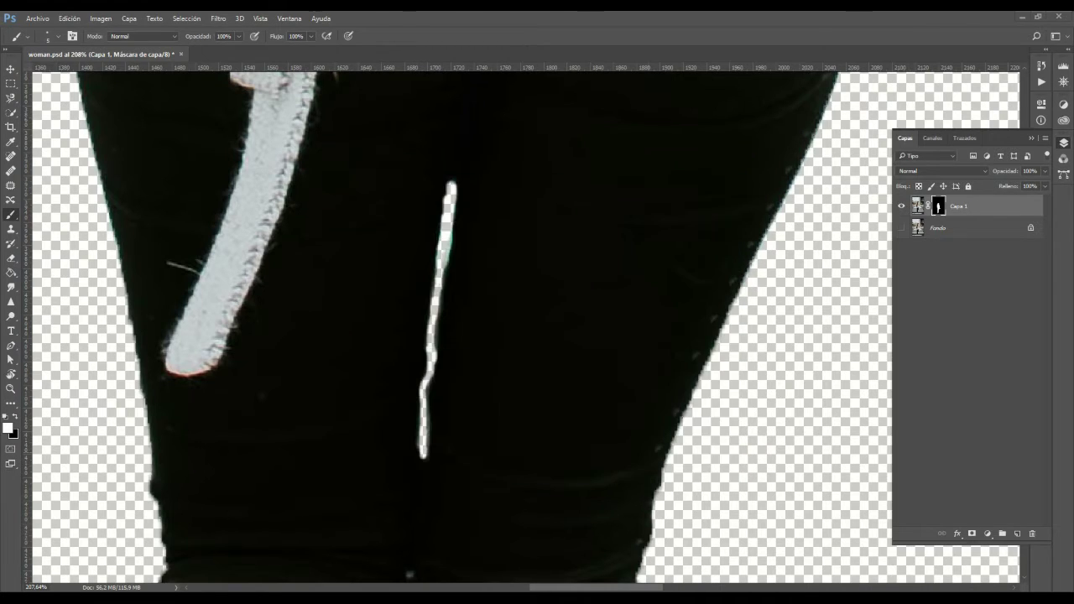
# Paint black on the mask to hide the grey ground between the legs.
pyautogui.scroll(-2, 691, 455)
pyautogui.scroll(-2, 691, 455)
pyautogui.scroll(-3, 526, 327)
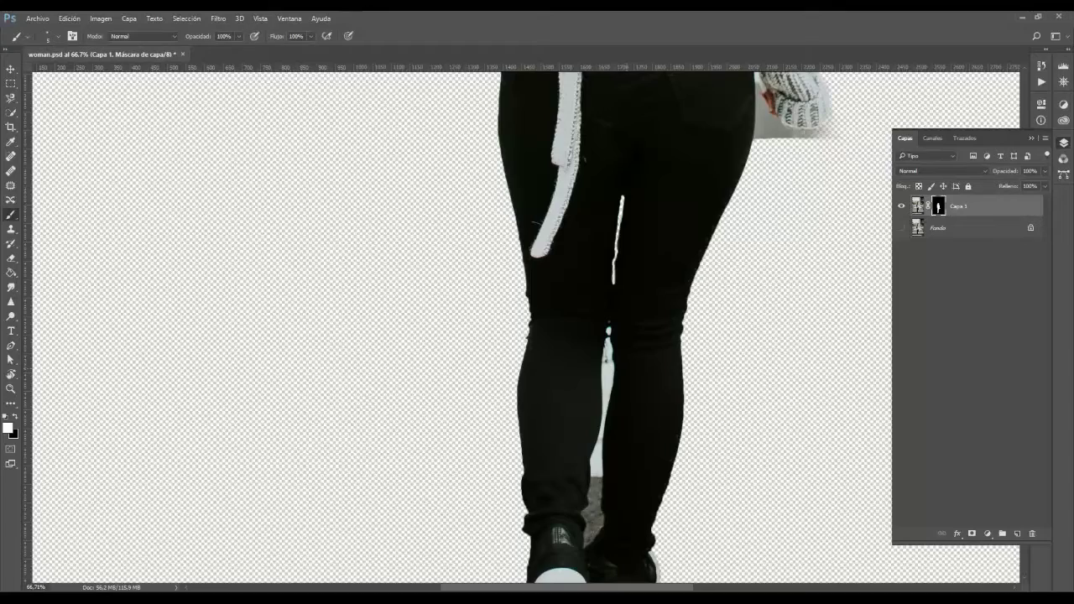
pyautogui.scroll(3, 613, 369)
pyautogui.scroll(2, 613, 369)
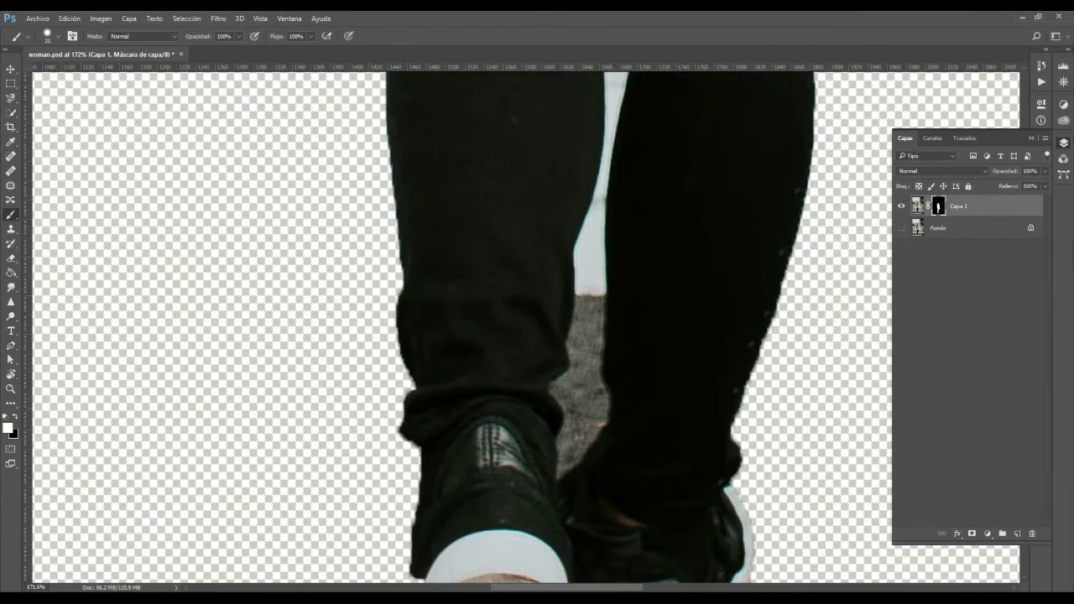
pyautogui.press('x')
pyautogui.moveTo(575, 403)
pyautogui.mouseDown()
pyautogui.moveTo(575, 384)
pyautogui.moveTo(579, 428)
pyautogui.mouseUp()
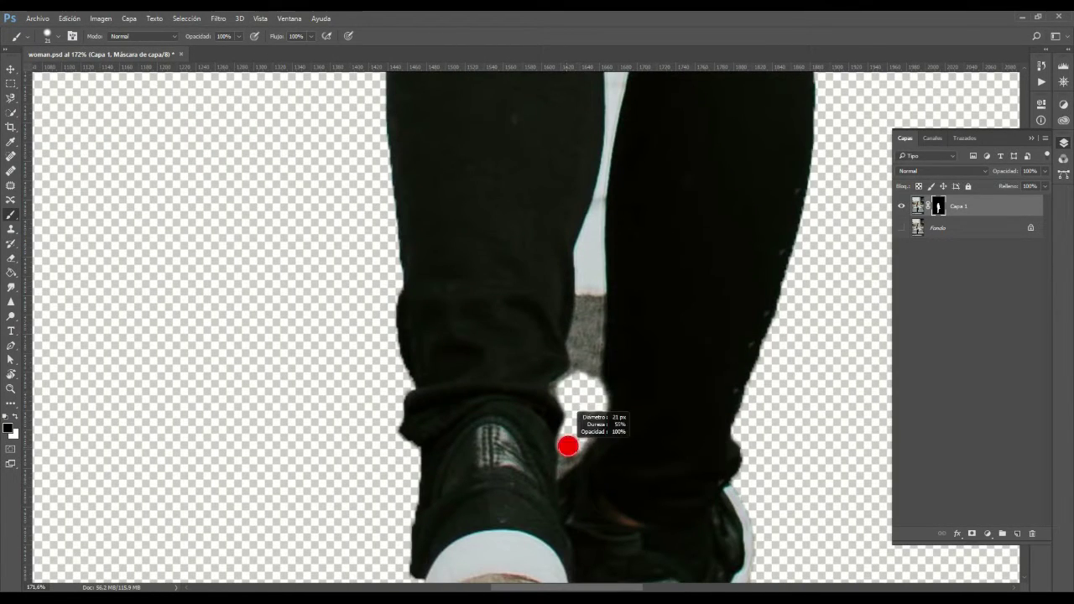
pyautogui.moveTo(582, 415)
pyautogui.mouseDown()
pyautogui.moveTo(587, 315)
pyautogui.moveTo(570, 465)
pyautogui.mouseUp()
pyautogui.moveTo(578, 362); pyautogui.dragTo(587, 436)
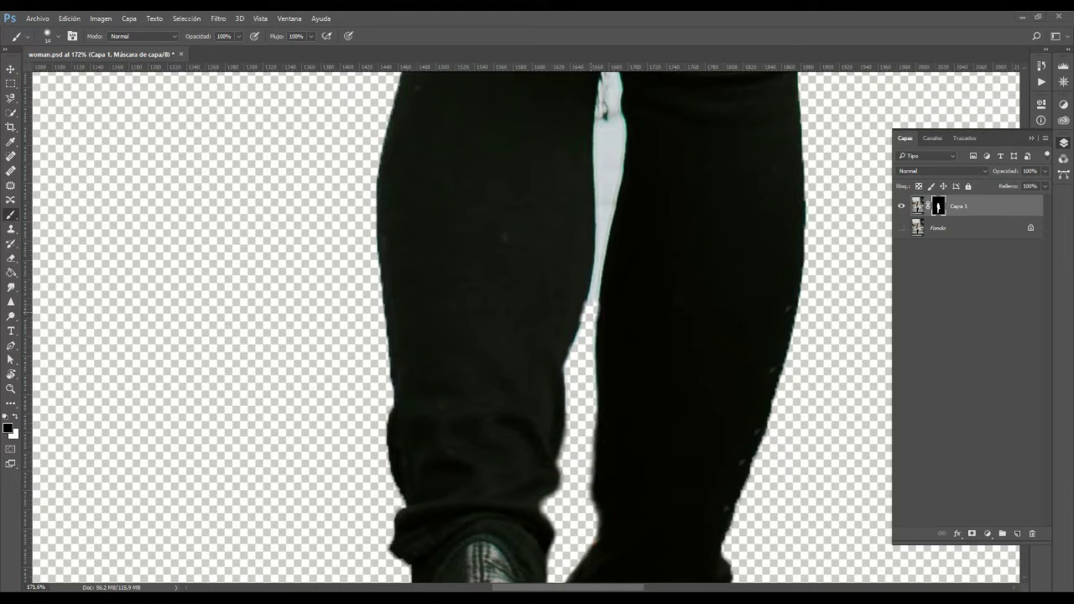
pyautogui.moveTo(599, 258); pyautogui.dragTo(558, 436)
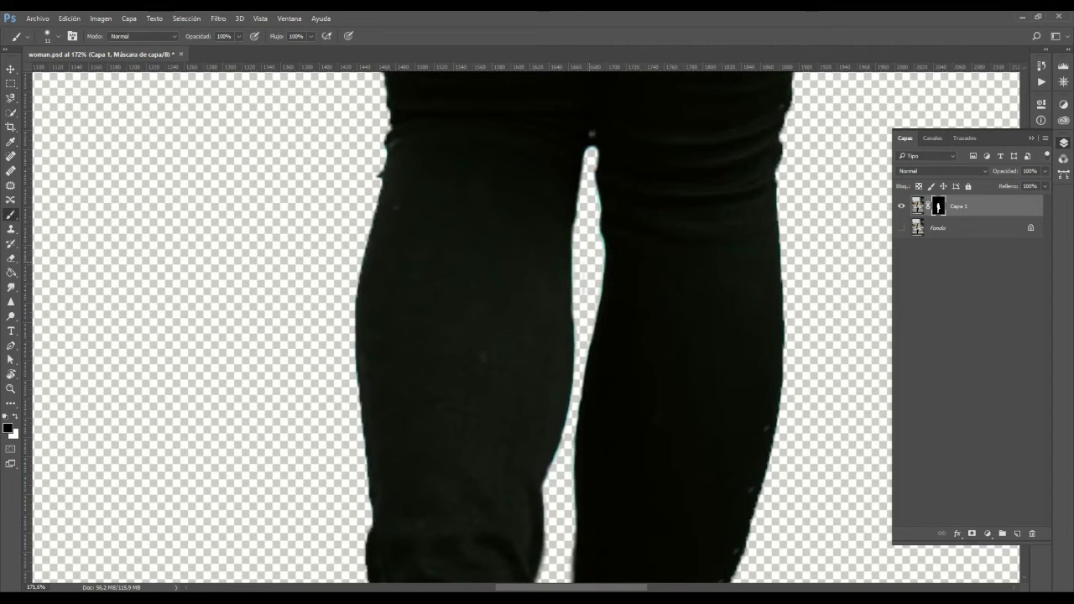
# Mask out the dark ground and shadow around the shoe's white sole.
pyautogui.scroll(-5, 536, 335)
pyautogui.scroll(2, 503, 420)
pyautogui.scroll(3, 503, 419)
pyautogui.scroll(3, 504, 420)
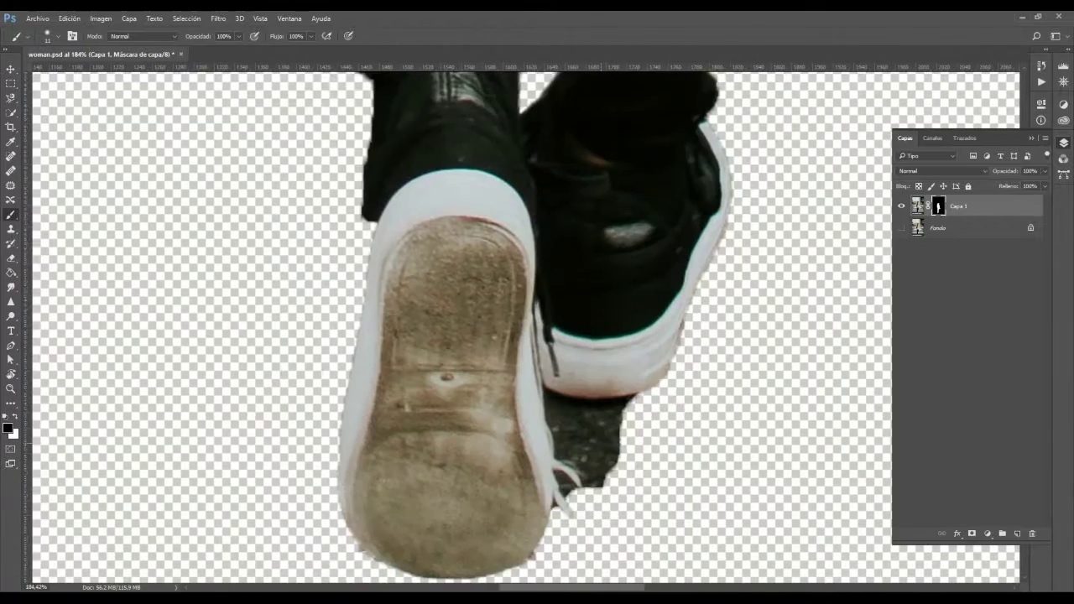
pyautogui.scroll(2, 592, 442)
pyautogui.moveTo(609, 443); pyautogui.dragTo(570, 495)
pyautogui.moveTo(537, 420)
pyautogui.mouseDown()
pyautogui.moveTo(603, 384)
pyautogui.moveTo(650, 386)
pyautogui.mouseUp()
pyautogui.moveTo(537, 436); pyautogui.dragTo(578, 394)
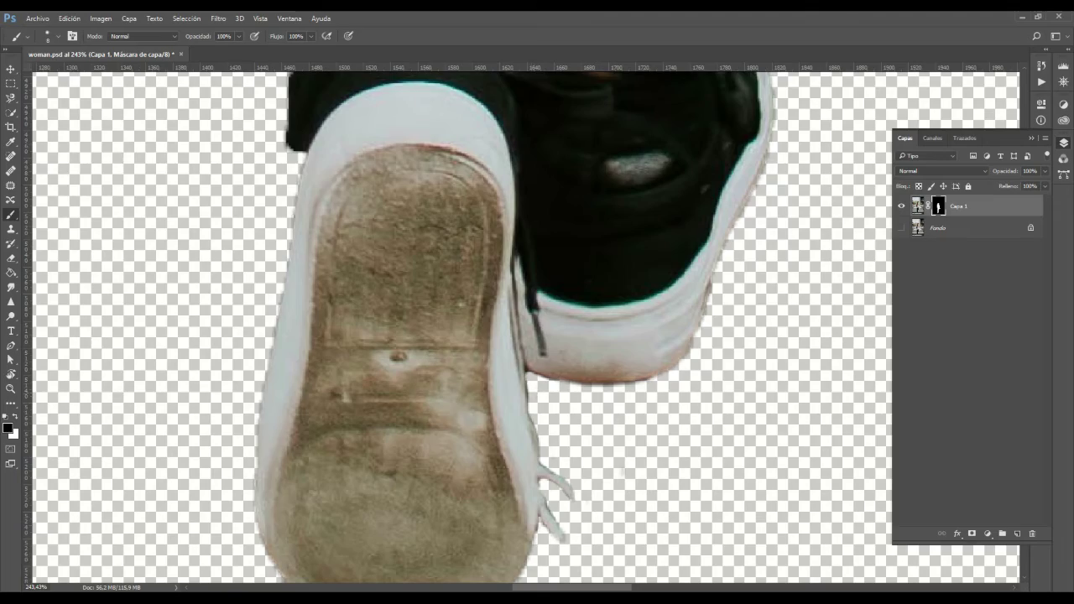
# Hide the grey background under the hand and sleeve cuff.
pyautogui.scroll(-5, 599, 359)
pyautogui.scroll(2, 600, 359)
pyautogui.scroll(2, 600, 359)
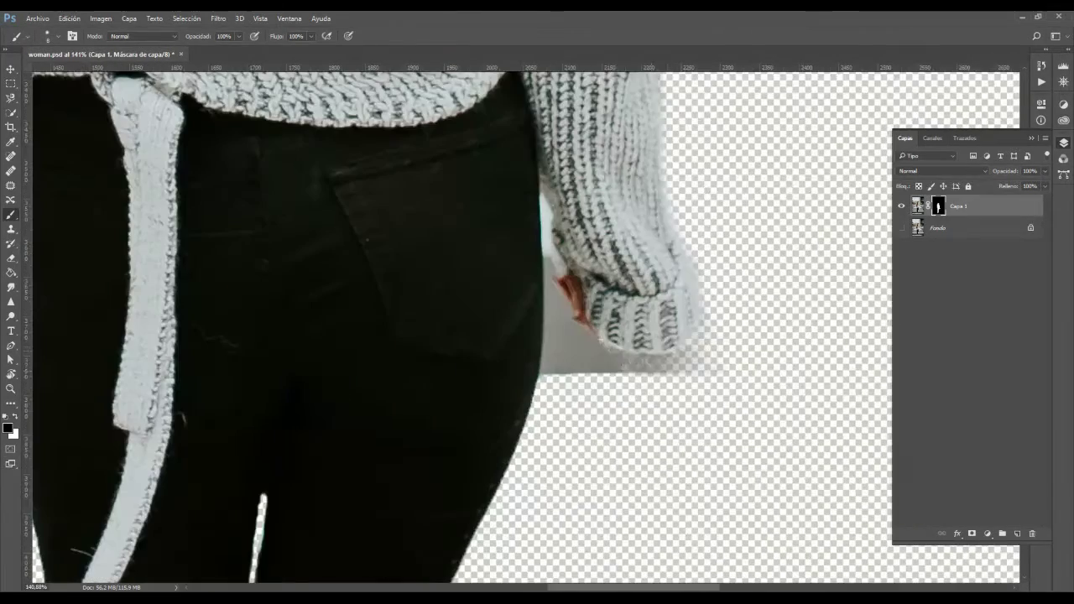
pyautogui.moveTo(588, 364)
pyautogui.mouseDown()
pyautogui.moveTo(709, 335)
pyautogui.moveTo(558, 356)
pyautogui.moveTo(541, 336)
pyautogui.moveTo(587, 323)
pyautogui.mouseUp()
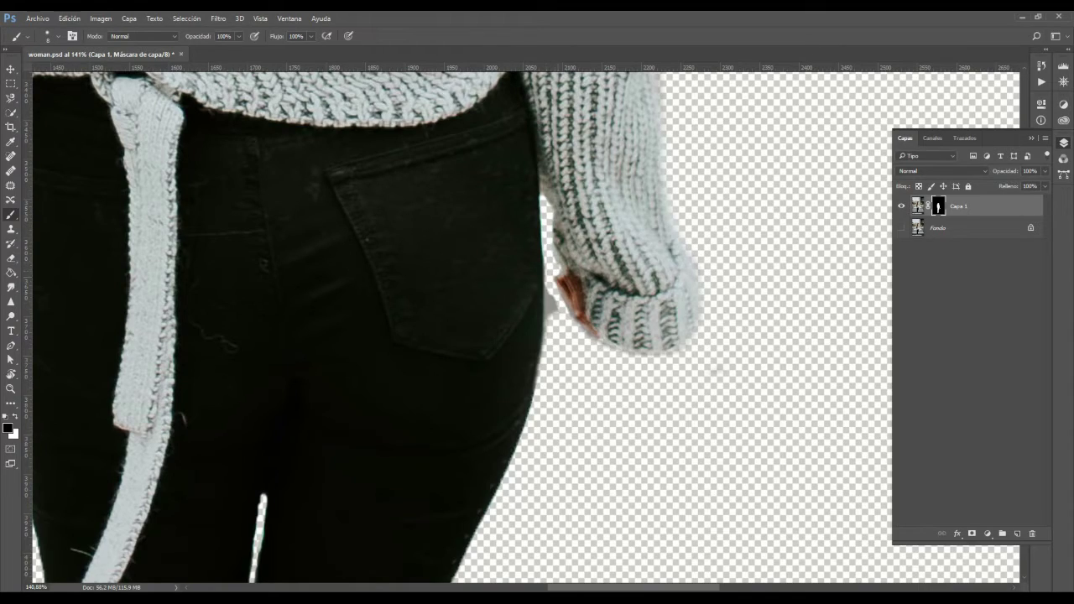
pyautogui.scroll(-3, 600, 229)
pyautogui.scroll(3, 600, 229)
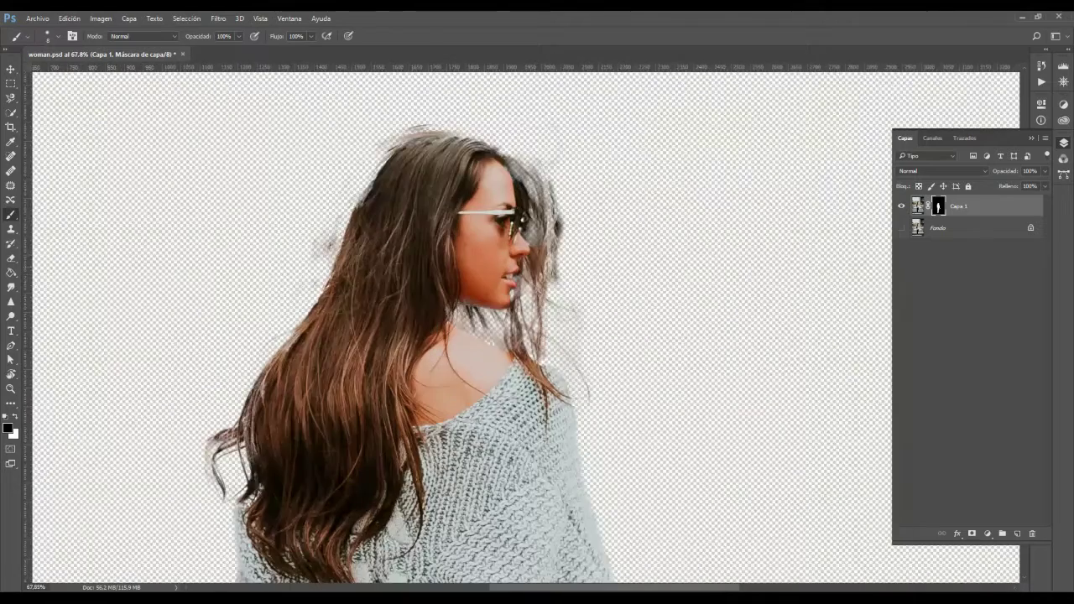
# Reveal the hair over the top of the head and the strands around the neck on the mask.
pyautogui.press('x')
pyautogui.press('x')
pyautogui.press('x')
pyautogui.moveTo(411, 141); pyautogui.dragTo(533, 235)
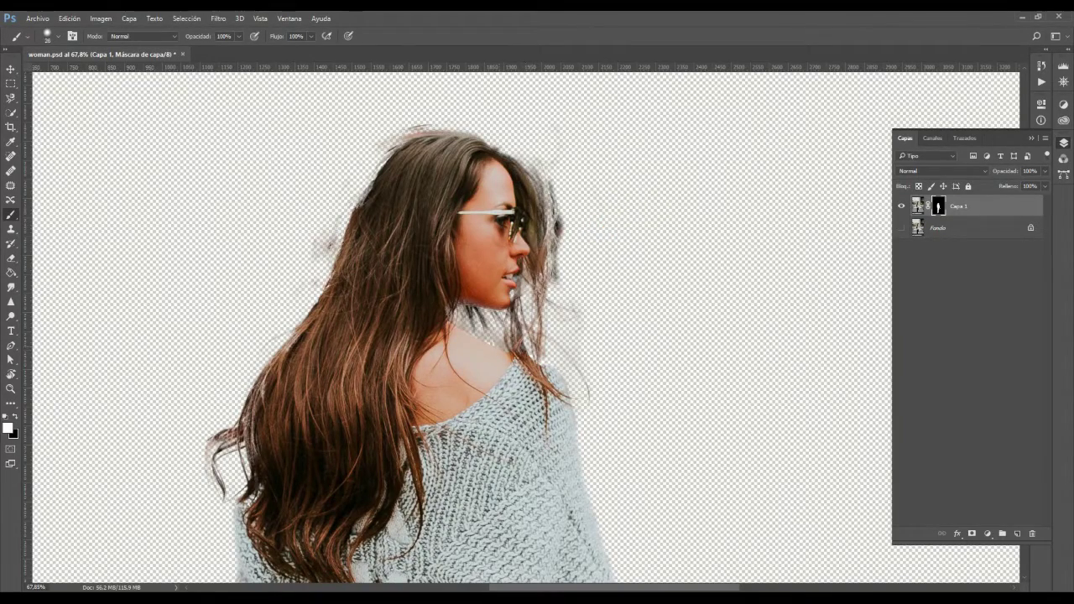
pyautogui.scroll(3, 524, 323)
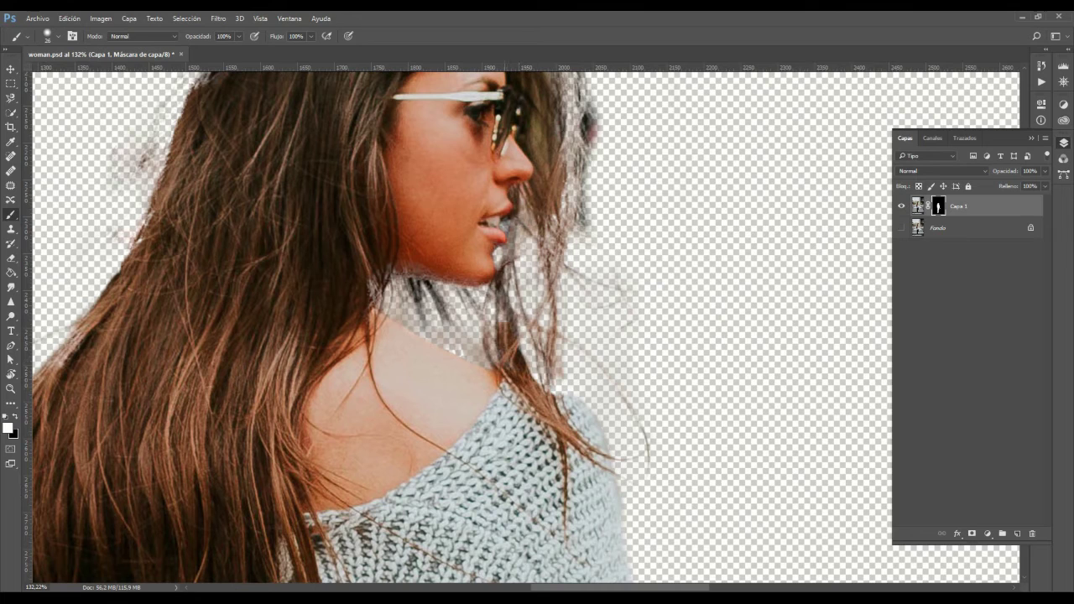
pyautogui.moveTo(505, 326); pyautogui.dragTo(474, 281)
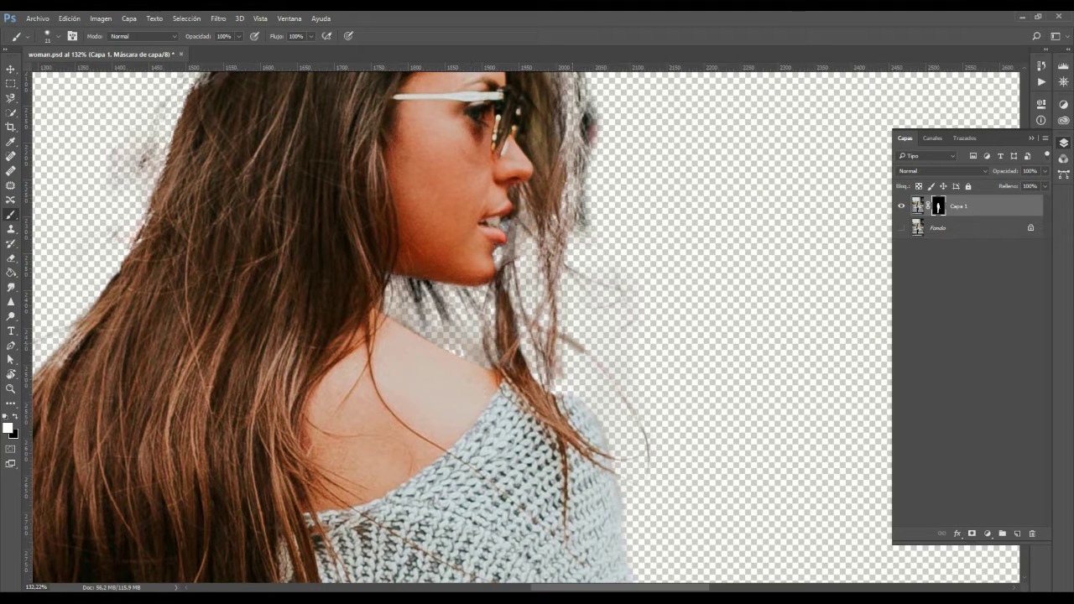
pyautogui.moveTo(564, 337); pyautogui.dragTo(641, 436)
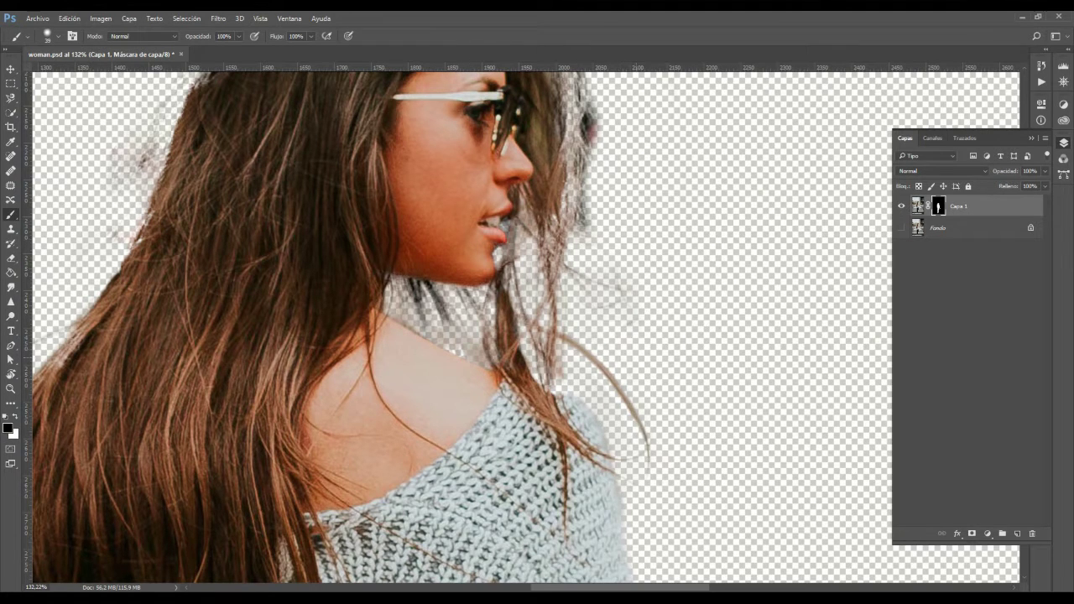
pyautogui.scroll(2, 525, 323)
pyautogui.press('x')
pyautogui.moveTo(507, 272); pyautogui.dragTo(507, 351)
pyautogui.moveTo(552, 299); pyautogui.dragTo(554, 446)
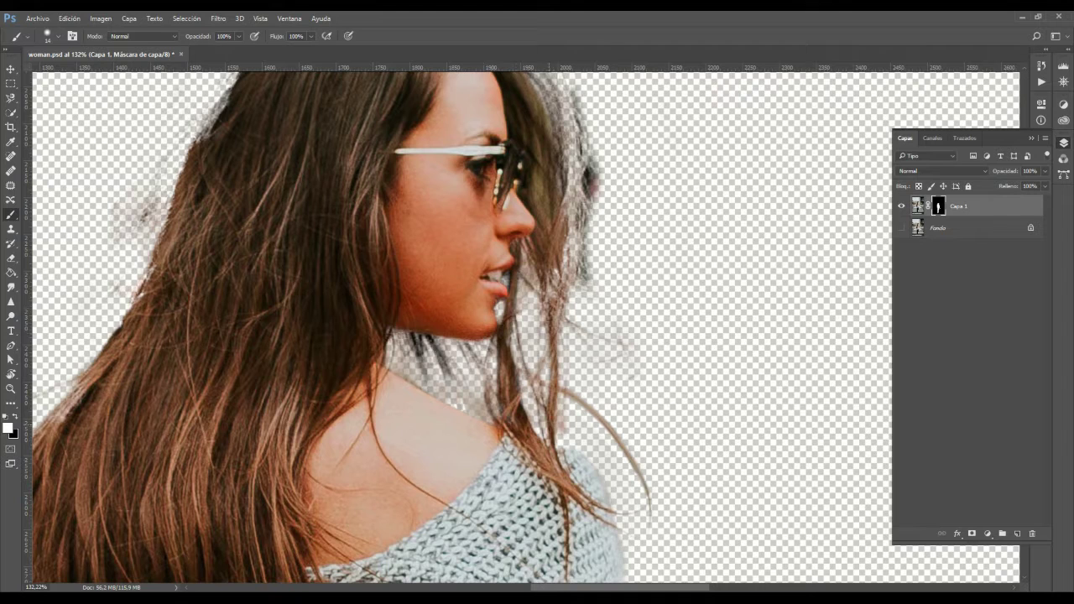
pyautogui.scroll(4, 524, 323)
# Restore the wavy hair strands beside the head, neck and shoulder.
pyautogui.moveTo(546, 180); pyautogui.dragTo(562, 377)
pyautogui.moveTo(470, 109)
pyautogui.mouseDown()
pyautogui.moveTo(503, 133)
pyautogui.moveTo(558, 377)
pyautogui.moveTo(616, 461)
pyautogui.mouseUp()
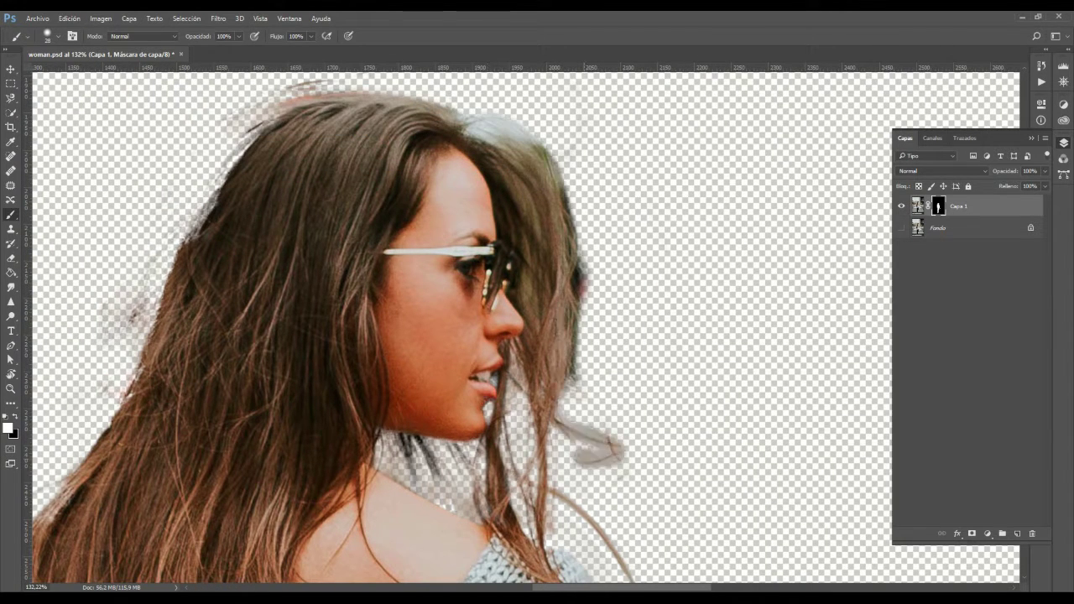
pyautogui.moveTo(579, 344); pyautogui.dragTo(646, 432)
pyautogui.moveTo(587, 269); pyautogui.dragTo(684, 508)
pyautogui.moveTo(621, 436); pyautogui.dragTo(570, 445)
pyautogui.moveTo(503, 335); pyautogui.dragTo(525, 282)
pyautogui.moveTo(419, 378); pyautogui.dragTo(503, 453)
pyautogui.moveTo(494, 386); pyautogui.dragTo(508, 466)
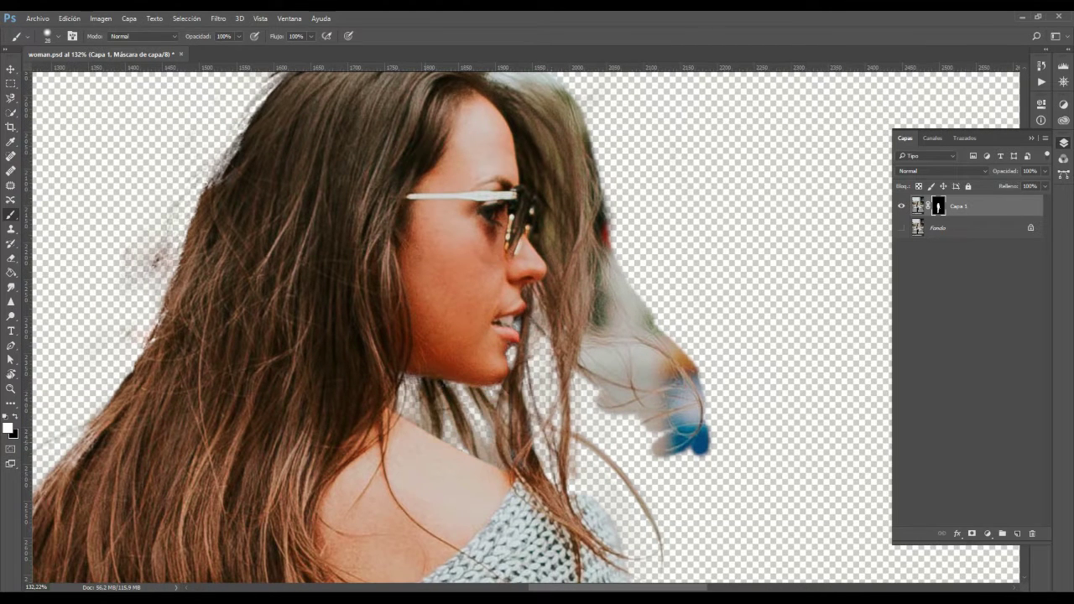
pyautogui.moveTo(537, 411); pyautogui.dragTo(587, 457)
pyautogui.moveTo(520, 352); pyautogui.dragTo(558, 428)
pyautogui.moveTo(503, 377); pyautogui.dragTo(650, 415)
# Mask away the whitish halo along the hair edge and restore the hair's left edge.
pyautogui.press('x')
pyautogui.moveTo(277, 243); pyautogui.dragTo(323, 328)
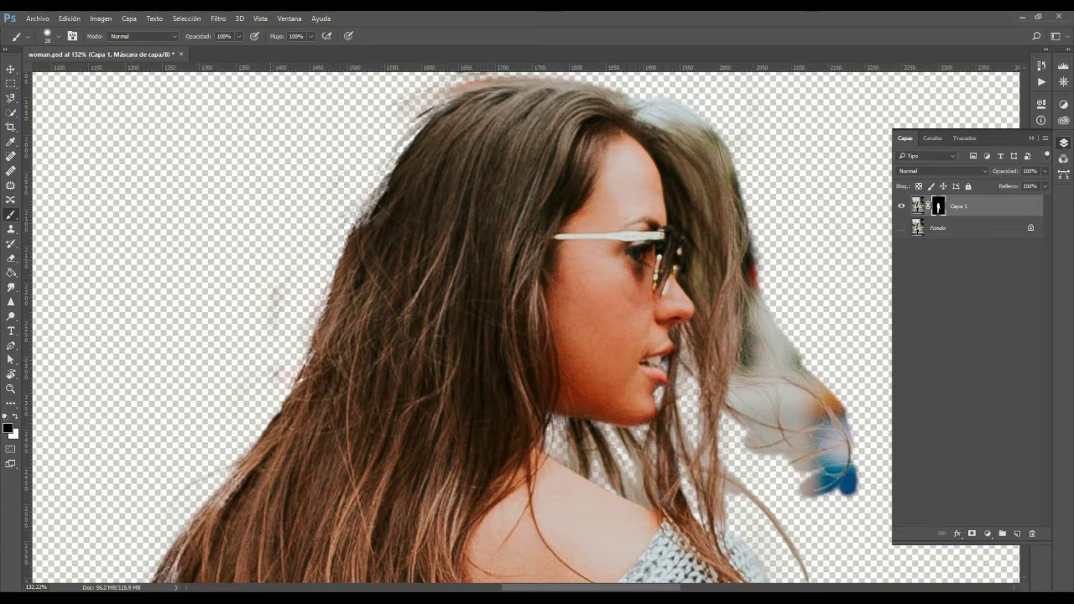
pyautogui.moveTo(449, 96); pyautogui.dragTo(352, 239)
pyautogui.moveTo(512, 80); pyautogui.dragTo(436, 105)
pyautogui.moveTo(310, 352); pyautogui.dragTo(218, 503)
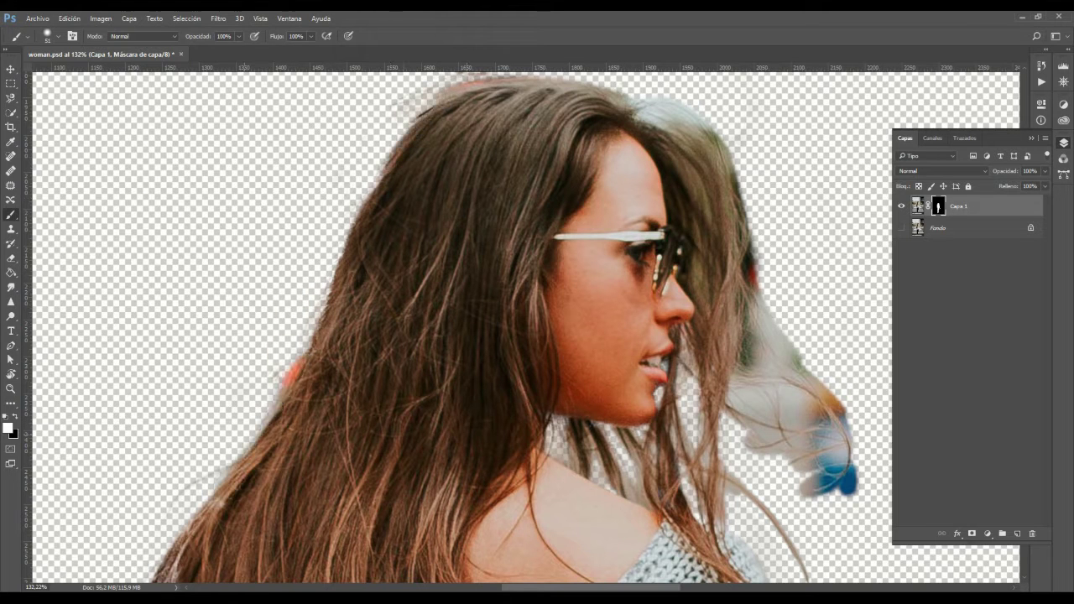
pyautogui.moveTo(420, 377); pyautogui.dragTo(512, 147)
pyautogui.press('x')
pyautogui.moveTo(311, 260); pyautogui.dragTo(243, 541)
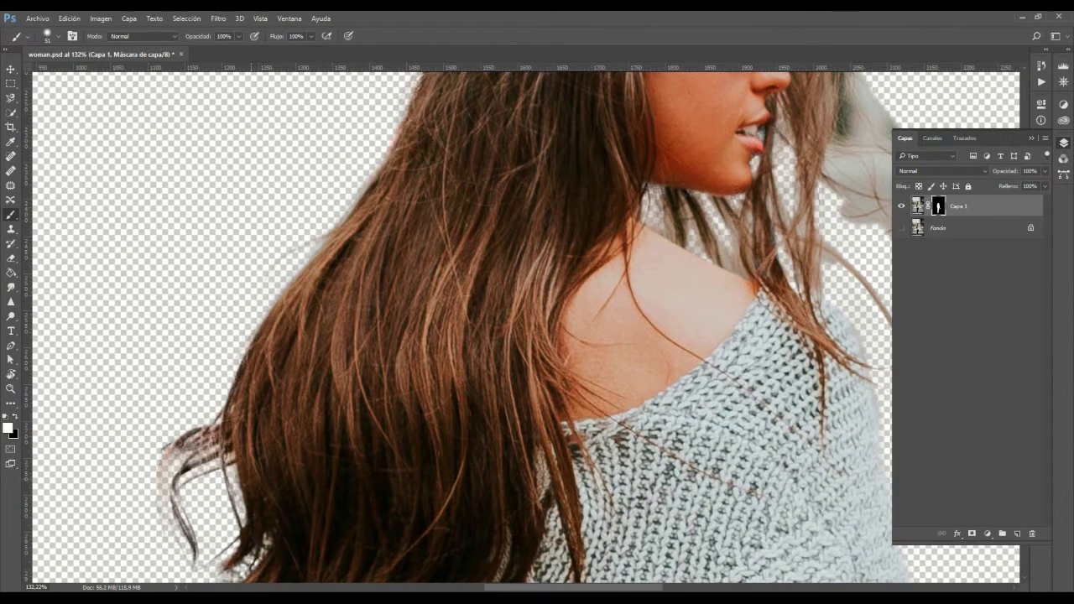
# Paint out the white streaks between strands and the white fringe under the chin.
pyautogui.scroll(-1, 394, 495)
pyautogui.scroll(-2, 394, 494)
pyautogui.scroll(-2, 394, 495)
pyautogui.scroll(1, 608, 225)
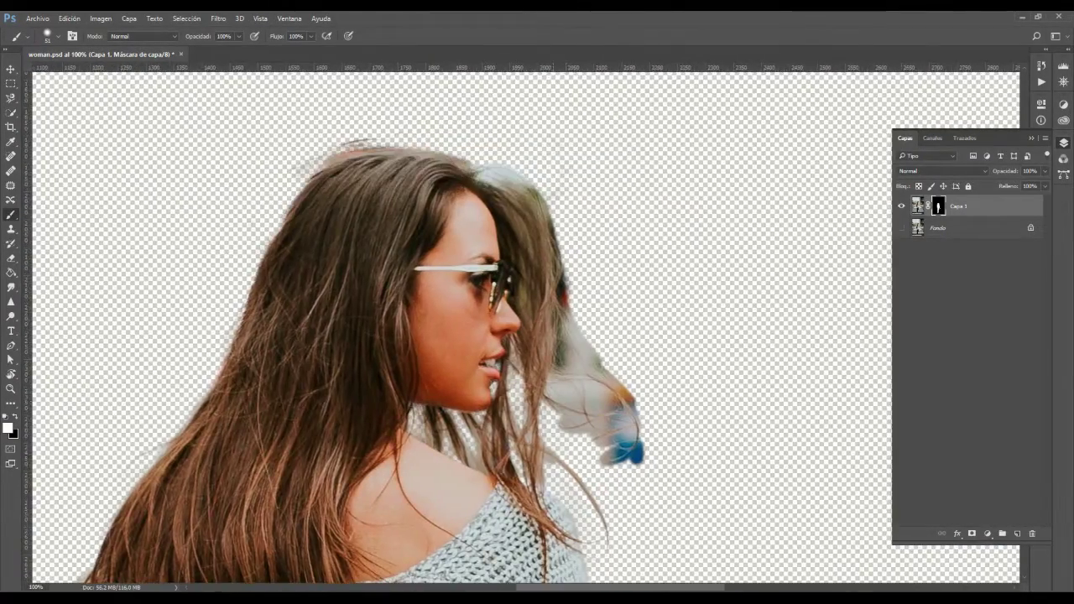
pyautogui.scroll(2, 634, 356)
pyautogui.scroll(-3, 633, 357)
pyautogui.press('x')
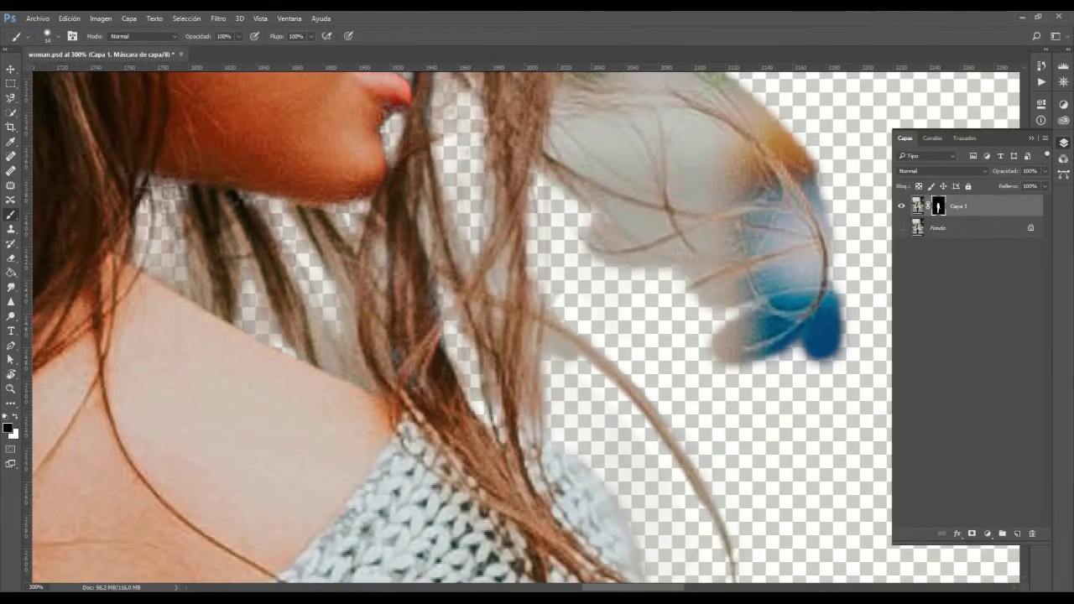
pyautogui.moveTo(318, 322); pyautogui.dragTo(344, 361)
pyautogui.moveTo(293, 239)
pyautogui.mouseDown()
pyautogui.moveTo(352, 377)
pyautogui.moveTo(261, 312)
pyautogui.moveTo(165, 277)
pyautogui.moveTo(159, 240)
pyautogui.mouseUp()
pyautogui.moveTo(171, 187); pyautogui.dragTo(138, 256)
# Hide the background patches inside the hair and the fringe around the feather.
pyautogui.moveTo(419, 336); pyautogui.dragTo(398, 360)
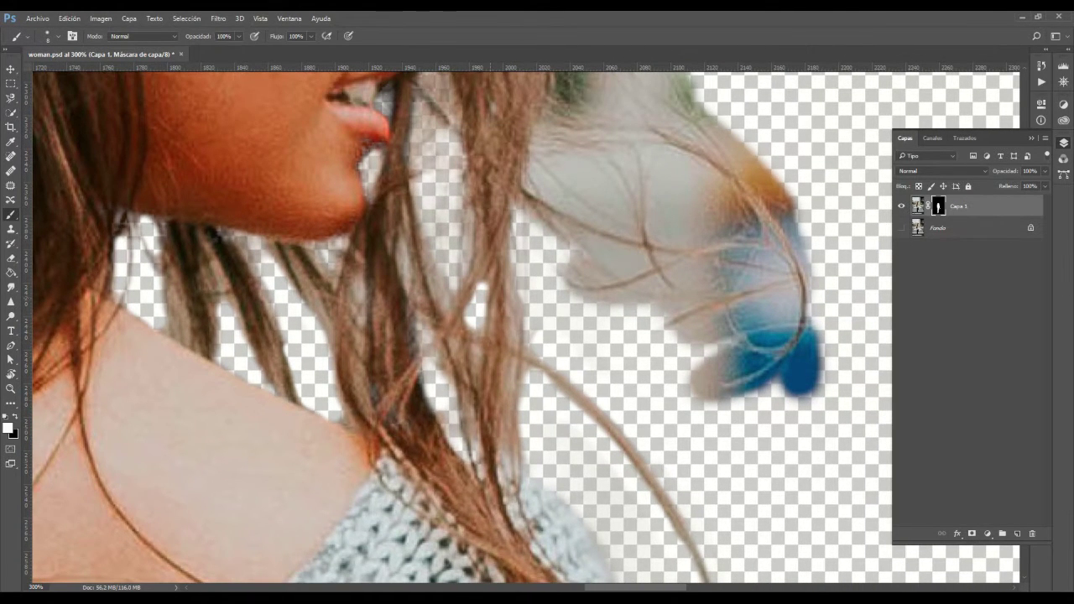
pyautogui.moveTo(504, 252); pyautogui.dragTo(461, 381)
pyautogui.moveTo(513, 310)
pyautogui.mouseDown()
pyautogui.moveTo(642, 312)
pyautogui.moveTo(579, 376)
pyautogui.moveTo(697, 269)
pyautogui.mouseUp()
pyautogui.moveTo(722, 302)
pyautogui.mouseDown()
pyautogui.moveTo(760, 520)
pyautogui.moveTo(662, 524)
pyautogui.mouseUp()
pyautogui.moveTo(578, 117)
pyautogui.mouseDown()
pyautogui.moveTo(587, 160)
pyautogui.moveTo(646, 243)
pyautogui.mouseUp()
# Remove the blue feather from the hair with a smaller brush.
pyautogui.press('[')
pyautogui.moveTo(696, 457)
pyautogui.mouseDown()
pyautogui.moveTo(759, 436)
pyautogui.moveTo(696, 444)
pyautogui.mouseUp()
pyautogui.moveTo(663, 503)
pyautogui.mouseDown()
pyautogui.moveTo(729, 516)
pyautogui.moveTo(755, 461)
pyautogui.moveTo(679, 458)
pyautogui.mouseUp()
pyautogui.moveTo(738, 494)
pyautogui.mouseDown()
pyautogui.moveTo(646, 470)
pyautogui.moveTo(557, 377)
pyautogui.mouseUp()
pyautogui.moveTo(759, 377)
pyautogui.mouseDown()
pyautogui.moveTo(696, 415)
pyautogui.moveTo(738, 388)
pyautogui.mouseUp()
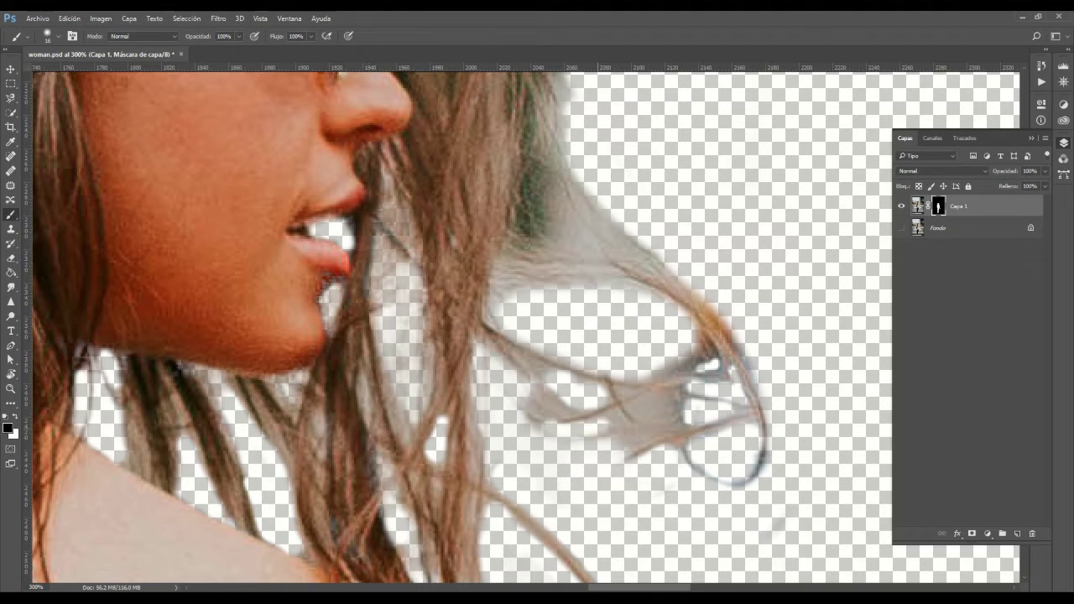
# At 76% brush opacity, fade out stray hair beside the face and along the right outline.
pyautogui.press('7')
pyautogui.press('6')
pyautogui.click(556, 218)
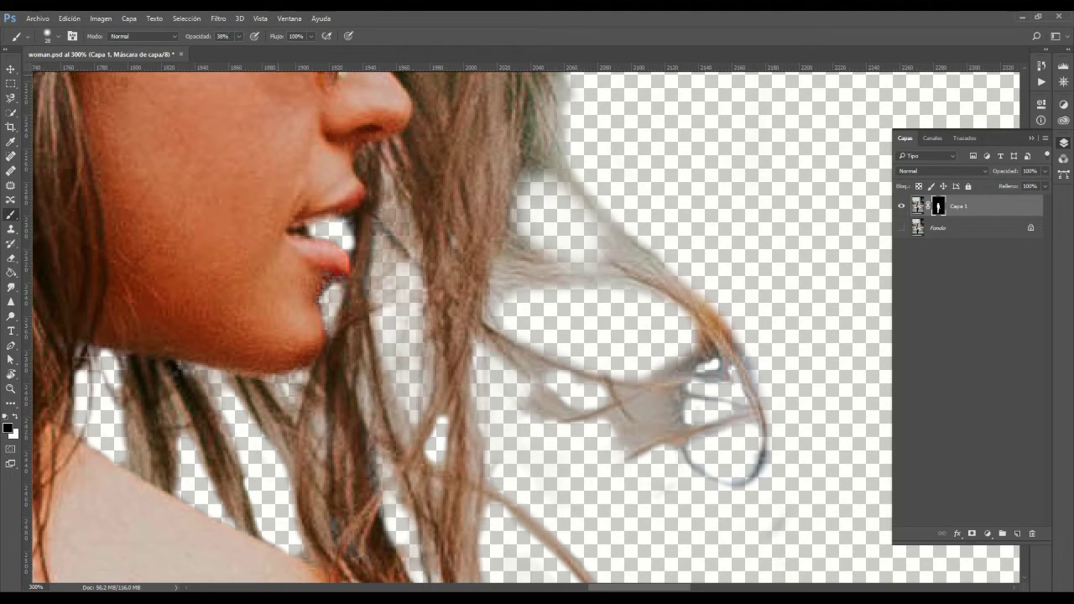
pyautogui.press('[')
pyautogui.scroll(5, 520, 327)
pyautogui.moveTo(570, 252)
pyautogui.mouseDown()
pyautogui.moveTo(566, 369)
pyautogui.moveTo(537, 390)
pyautogui.mouseUp()
pyautogui.press('[')
pyautogui.moveTo(525, 93); pyautogui.dragTo(554, 268)
pyautogui.scroll(4, 520, 328)
pyautogui.moveTo(482, 172); pyautogui.dragTo(541, 323)
pyautogui.moveTo(550, 385); pyautogui.dragTo(531, 248)
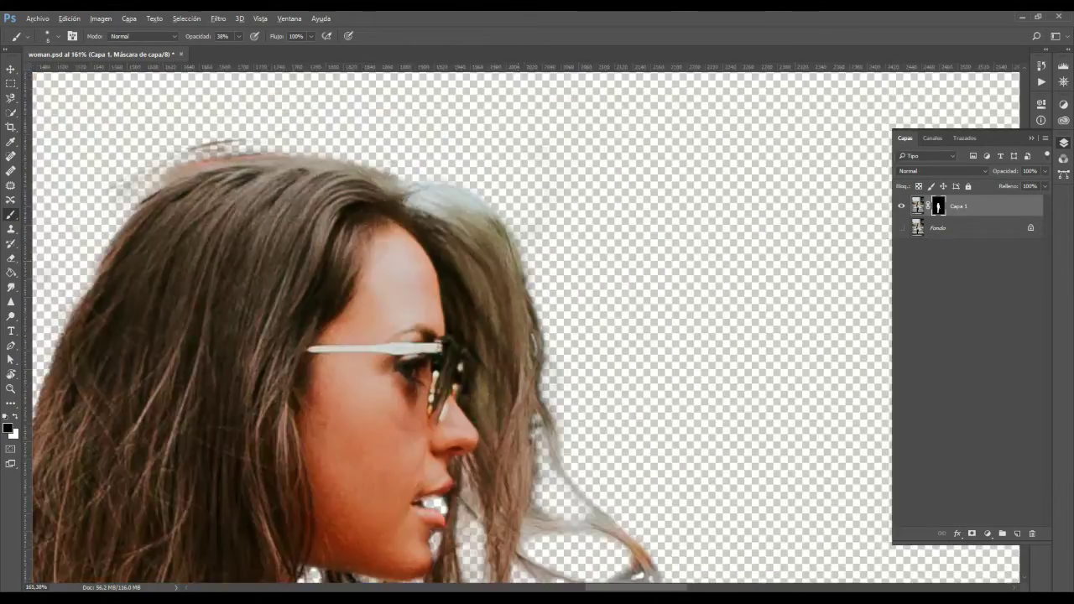
pyautogui.scroll(-5, 520, 261)
pyautogui.scroll(3, 334, 242)
# At 89% opacity, restore and refine the mask along the top and left hair edge.
pyautogui.press('x')
pyautogui.press('8')
pyautogui.press('9')
pyautogui.moveTo(570, 168); pyautogui.dragTo(361, 210)
pyautogui.moveTo(570, 201); pyautogui.dragTo(328, 327)
pyautogui.moveTo(528, 160); pyautogui.dragTo(335, 293)
pyautogui.moveTo(587, 159); pyautogui.dragTo(285, 420)
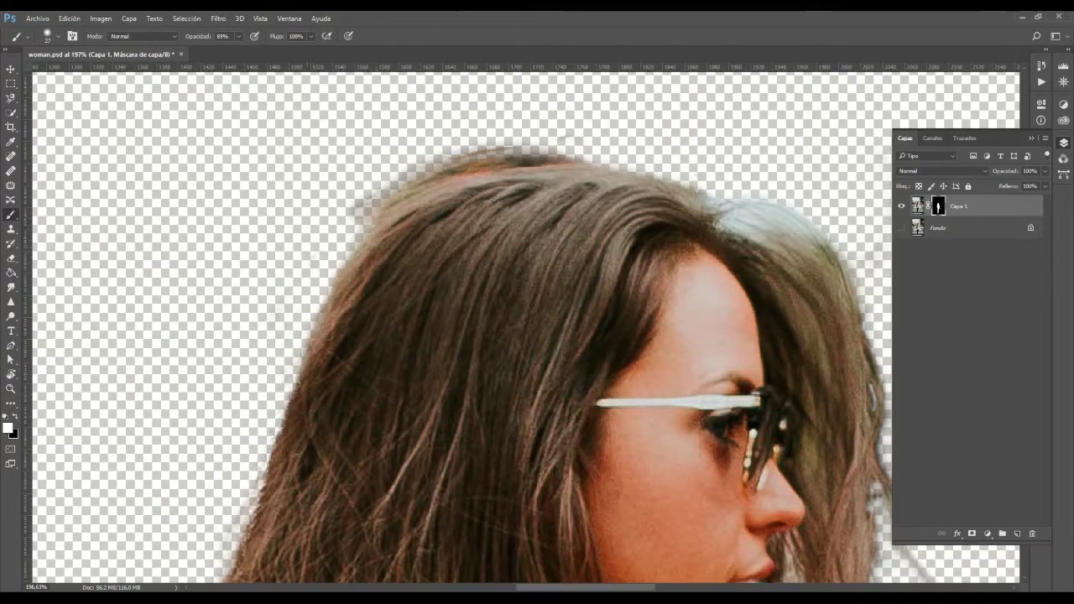
pyautogui.moveTo(343, 252); pyautogui.dragTo(252, 511)
pyautogui.moveTo(335, 377); pyautogui.dragTo(444, 210)
pyautogui.moveTo(369, 302); pyautogui.dragTo(269, 520)
pyautogui.press('x')
pyautogui.moveTo(348, 340); pyautogui.dragTo(293, 470)
pyautogui.scroll(-2, 520, 335)
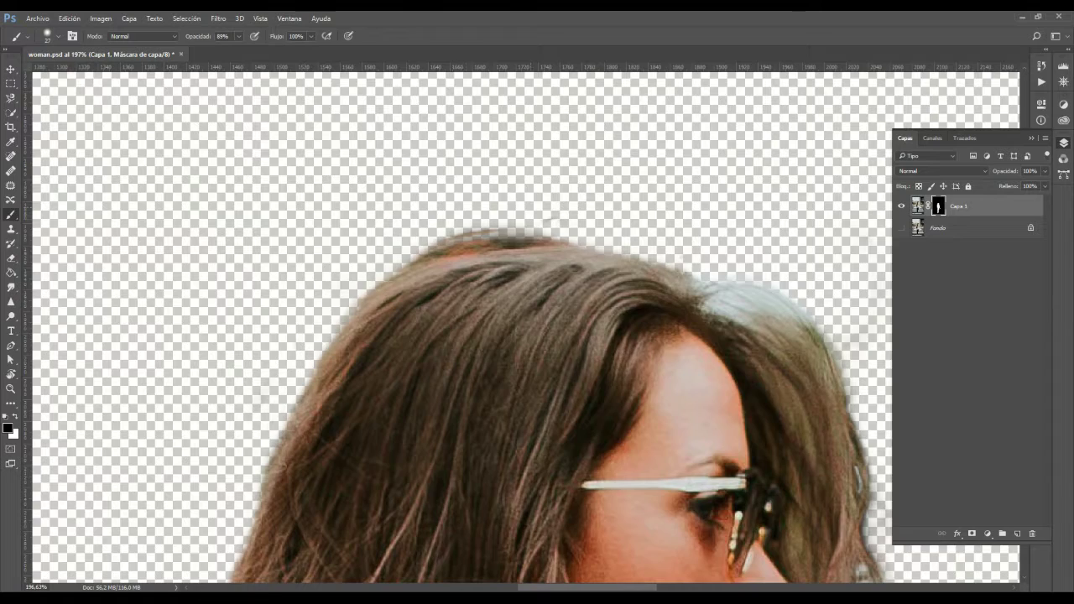
# Fit the figure in view and draw a crop frame tightly around the woman.
pyautogui.hotkey('ctrl', '0')
pyautogui.press('c')
pyautogui.moveTo(449, 161); pyautogui.dragTo(605, 495)
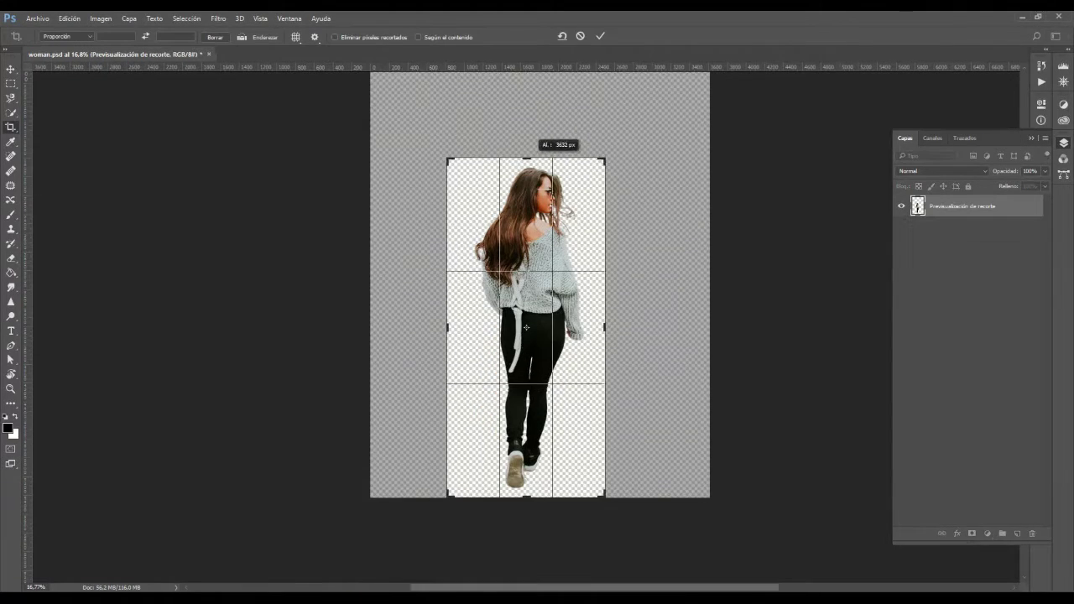
# Commit the tight crop around the woman's figure in woman.psd.
pyautogui.press('Return')
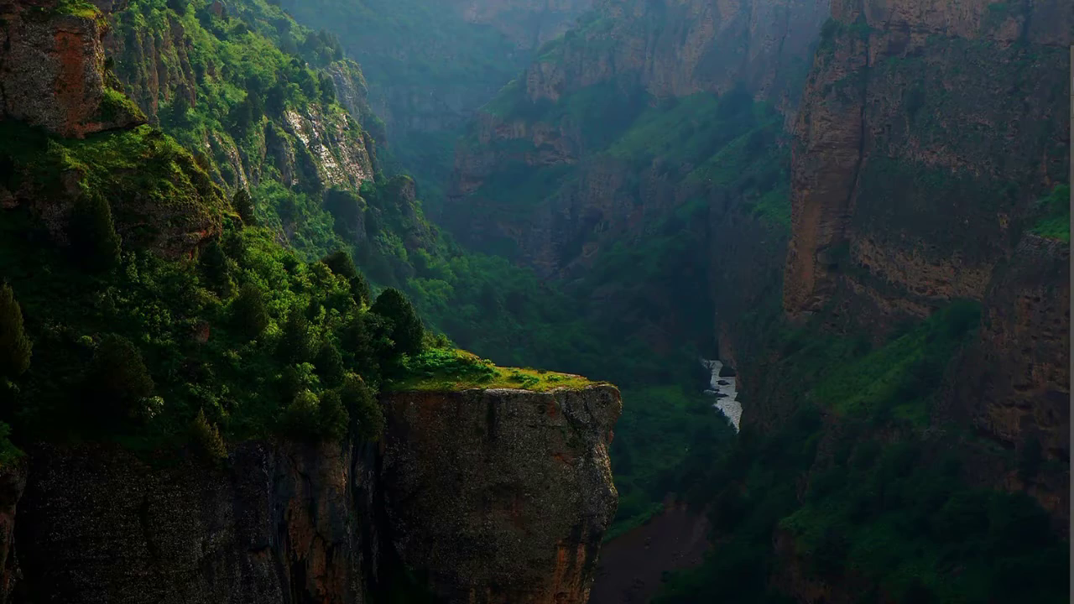
# Place the Chicago photo into the canyon scene and move it lower right into the valley.
pyautogui.moveTo(68, 13)
pyautogui.mouseDown()
pyautogui.moveTo(457, 285)
pyautogui.moveTo(510, 388)
pyautogui.moveTo(458, 369)
pyautogui.mouseUp()
pyautogui.press('Return')
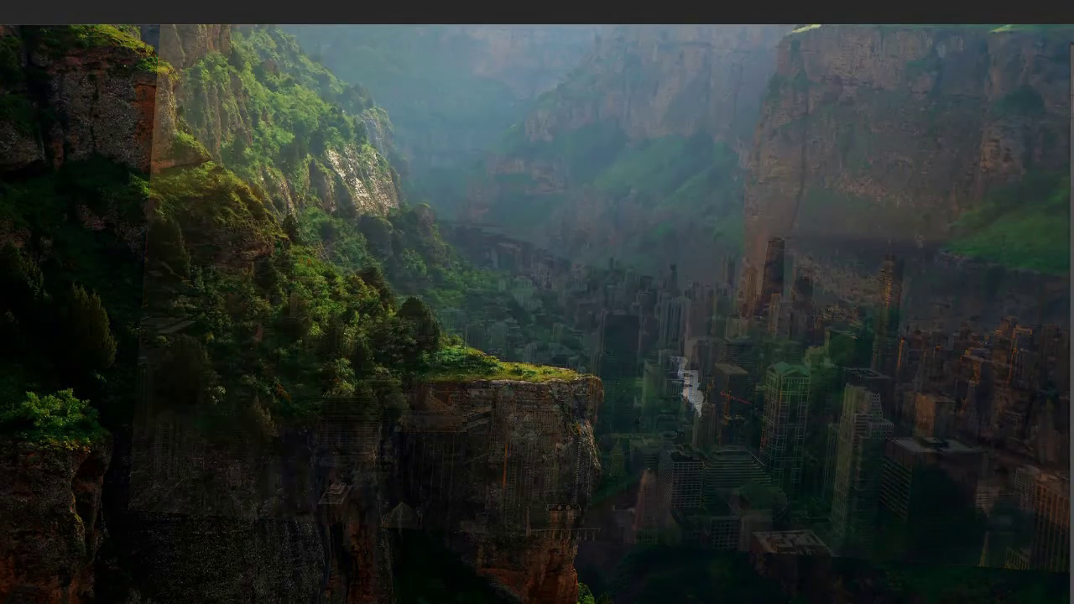
pyautogui.moveTo(721, 300); pyautogui.dragTo(751, 419)
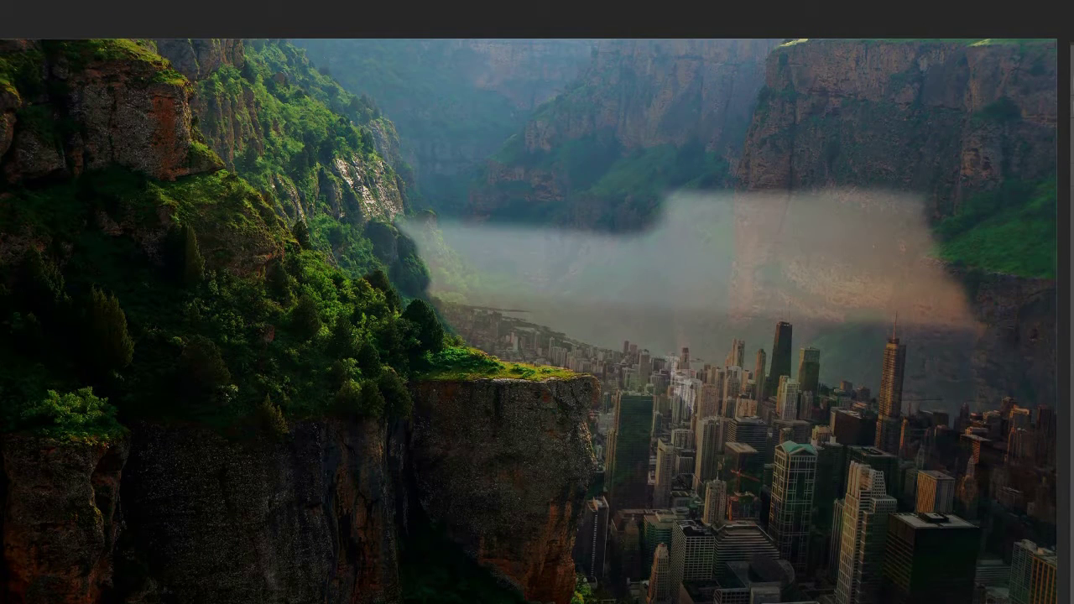
# Free Transform the city photo into the lower right, then erase the canyon photo's top.
pyautogui.hotkey('ctrl', 't')
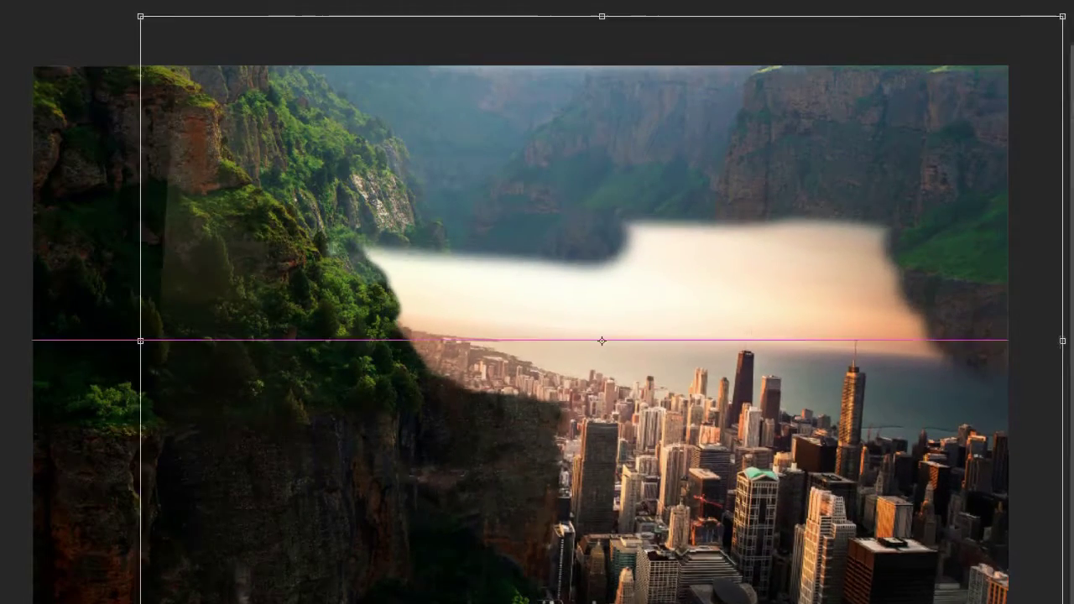
pyautogui.press('Return')
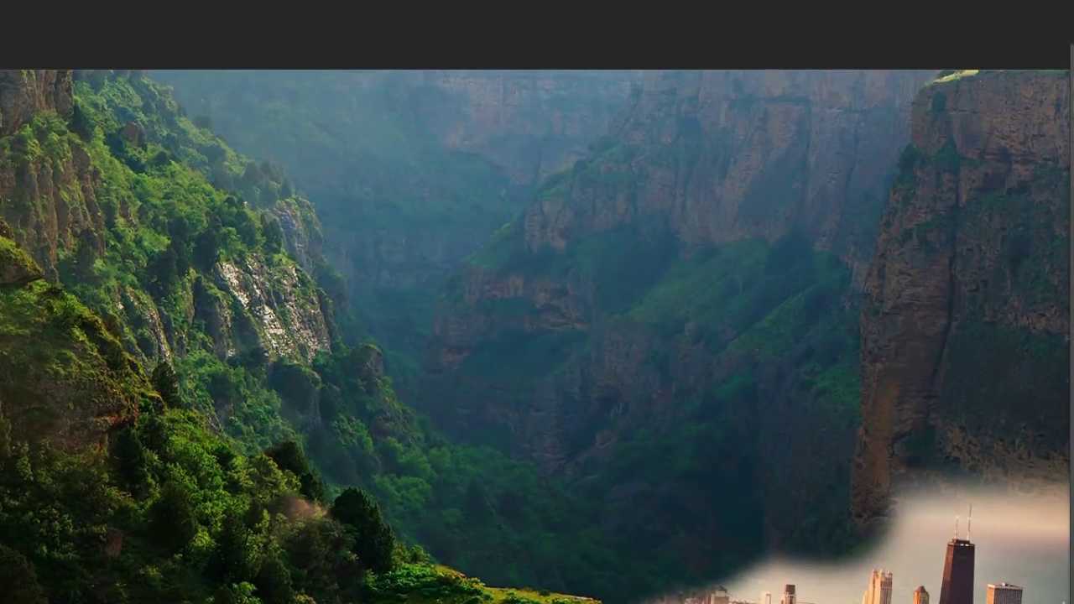
pyautogui.moveTo(366, 141)
pyautogui.mouseDown()
pyautogui.moveTo(210, 96)
pyautogui.moveTo(402, 168)
pyautogui.moveTo(604, 117)
pyautogui.moveTo(436, 243)
pyautogui.moveTo(243, 143)
pyautogui.mouseUp()
# Erase the canyon's sky across the cliffs, along the ridge and up the right cliff.
pyautogui.moveTo(469, 252)
pyautogui.mouseDown()
pyautogui.moveTo(755, 151)
pyautogui.moveTo(700, 172)
pyautogui.mouseUp()
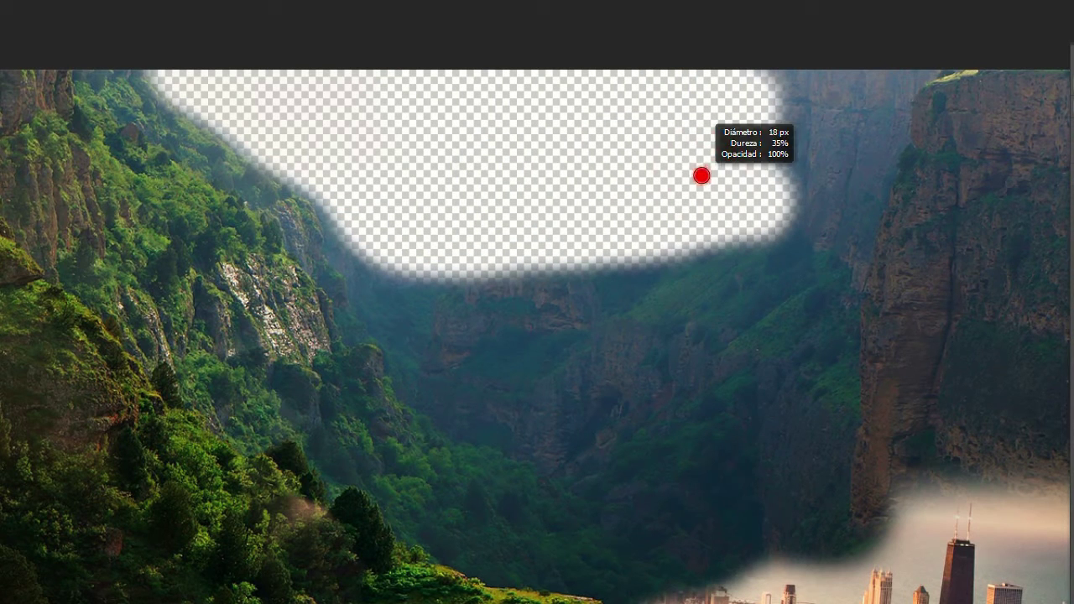
pyautogui.moveTo(788, 218)
pyautogui.mouseDown()
pyautogui.moveTo(847, 252)
pyautogui.moveTo(862, 235)
pyautogui.moveTo(830, 134)
pyautogui.moveTo(873, 109)
pyautogui.mouseUp()
pyautogui.moveTo(520, 268)
pyautogui.mouseDown()
pyautogui.moveTo(797, 243)
pyautogui.moveTo(923, 80)
pyautogui.moveTo(898, 168)
pyautogui.mouseUp()
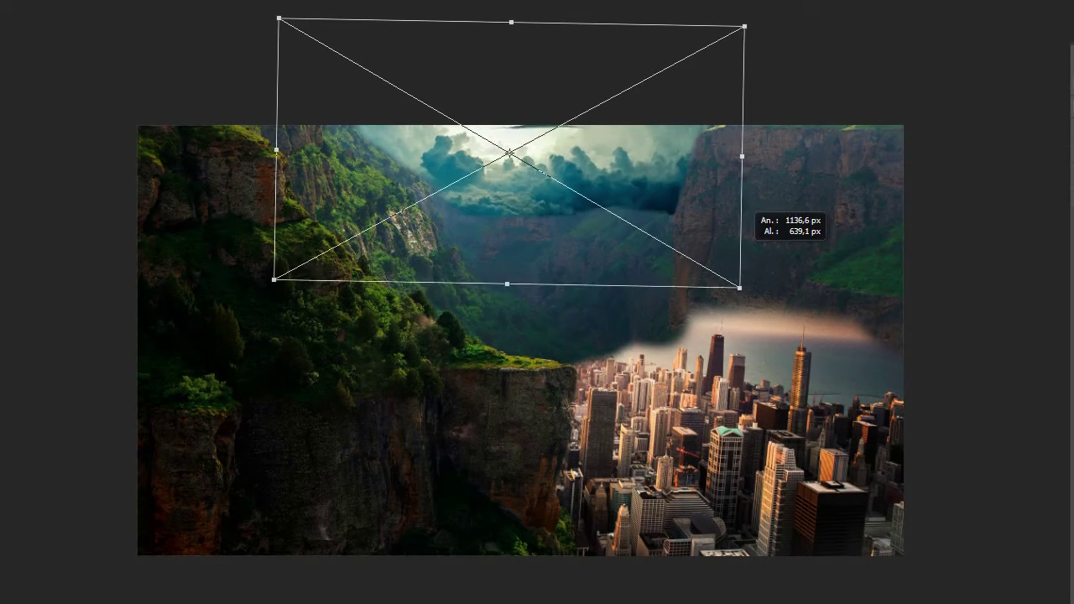
# Commit the cloudy sky's skewed placement and repaint the city mask along the cliff edge.
pyautogui.press('Return')
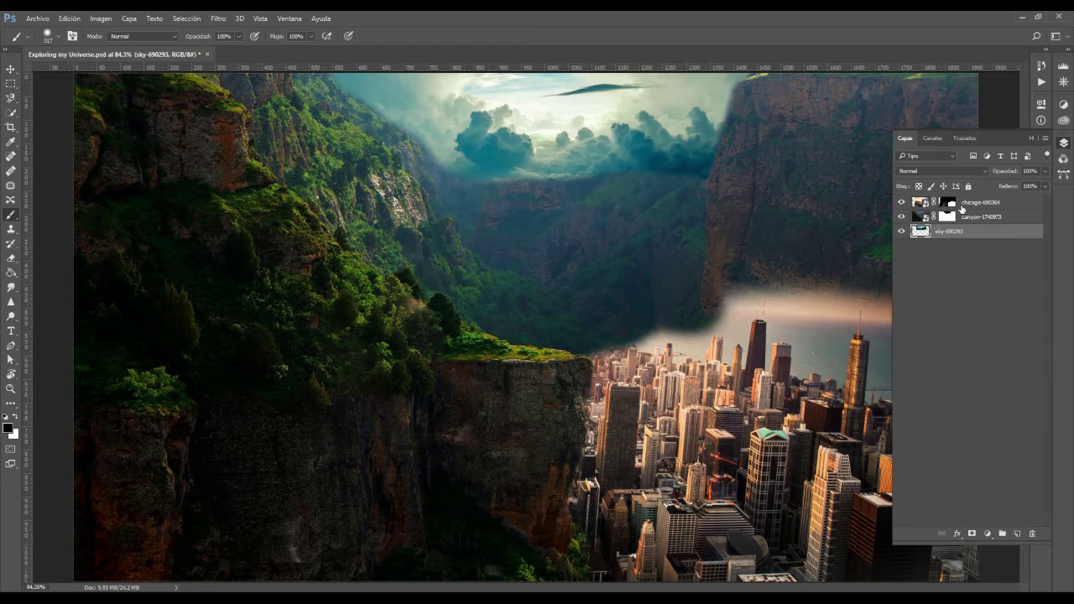
pyautogui.click(948, 202)
pyautogui.scroll(3, 537, 319)
pyautogui.press('x')
pyautogui.moveTo(587, 226); pyautogui.dragTo(486, 277)
pyautogui.moveTo(394, 324)
pyautogui.mouseDown()
pyautogui.moveTo(503, 319)
pyautogui.moveTo(479, 408)
pyautogui.mouseUp()
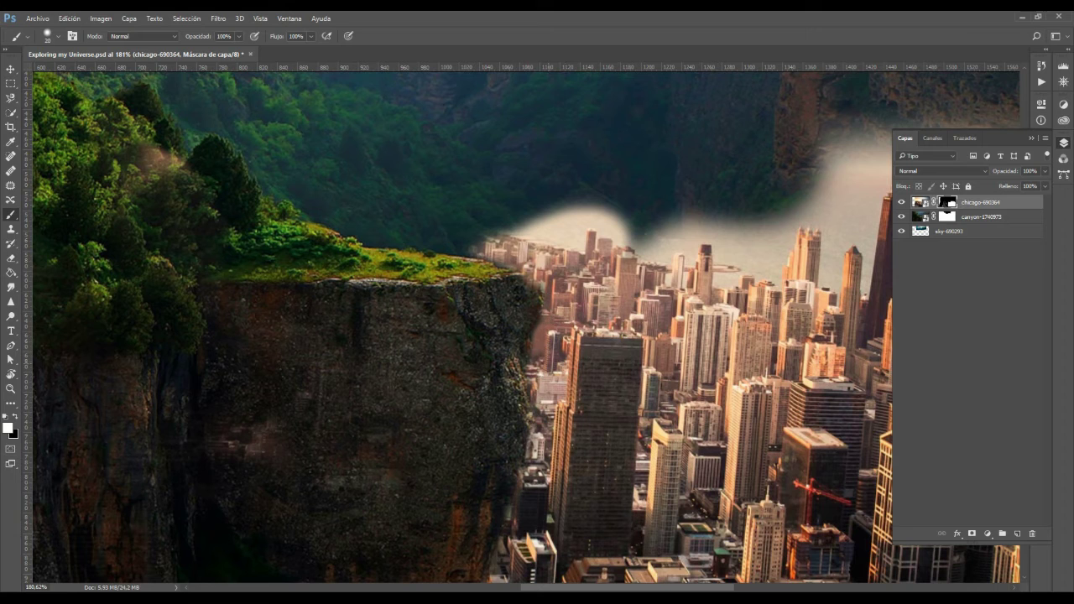
# Hide the hazy sky beside and right of the tall tower on the city mask.
pyautogui.press('x')
pyautogui.moveTo(545, 210); pyautogui.dragTo(168, 251)
pyautogui.moveTo(646, 251)
pyautogui.mouseDown()
pyautogui.moveTo(704, 225)
pyautogui.moveTo(590, 302)
pyautogui.moveTo(736, 348)
pyautogui.mouseUp()
pyautogui.scroll(3, 395, 276)
pyautogui.press('p')
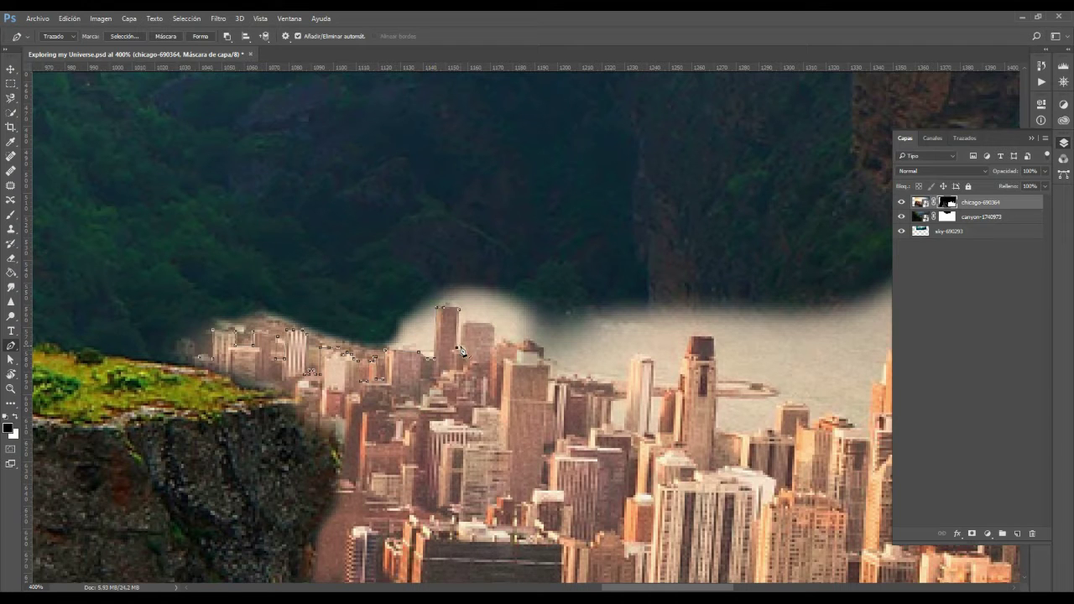
# Turn the traced rooftop path into a selection and test a fill on the city mask, undoing it.
pyautogui.rightClick(305, 215)
pyautogui.click(369, 272)
pyautogui.hotkey('ctrl', 'shift', 'i')
pyautogui.hotkey('ctrl', 'BackSpace')
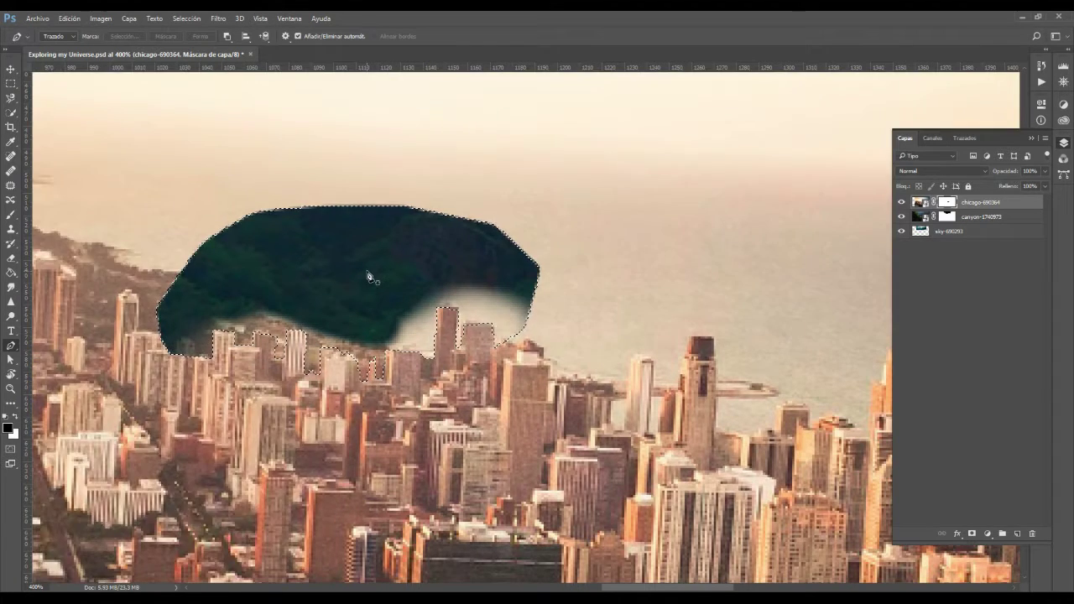
pyautogui.hotkey('ctrl', 'z')
pyautogui.press('e')
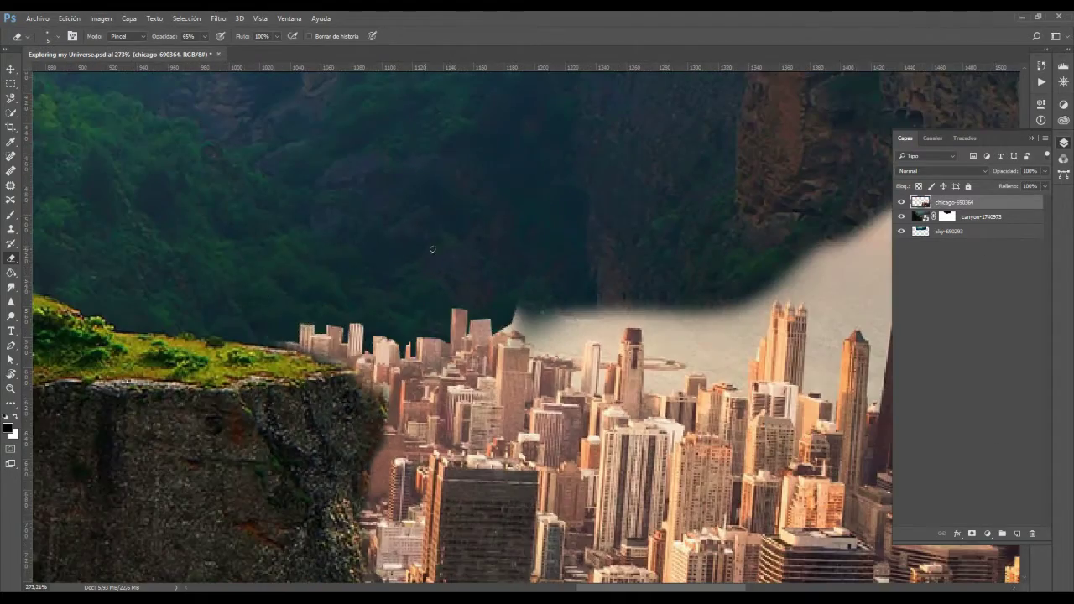
# Trace the next rooftops with the Pen tool and convert that outline into a selection.
pyautogui.scroll(3, 499, 361)
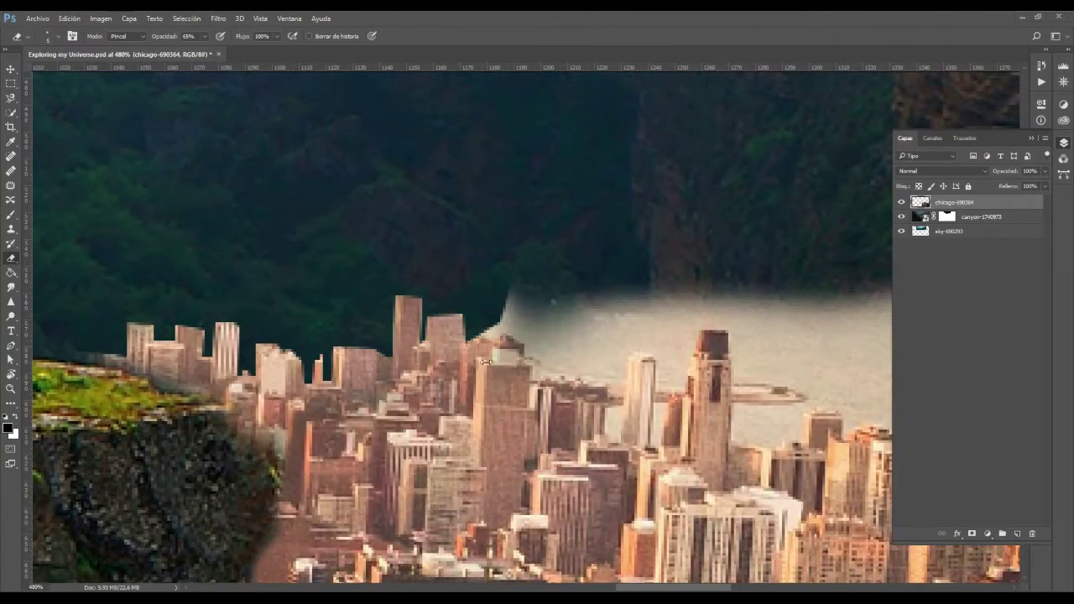
pyautogui.press('p')
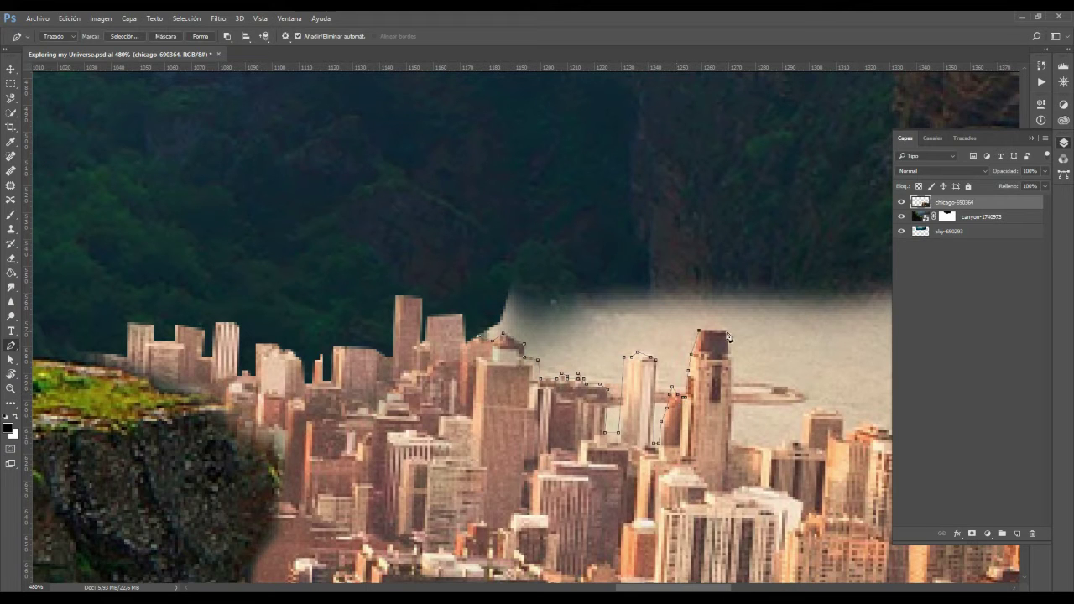
pyautogui.moveTo(752, 491); pyautogui.dragTo(571, 466)
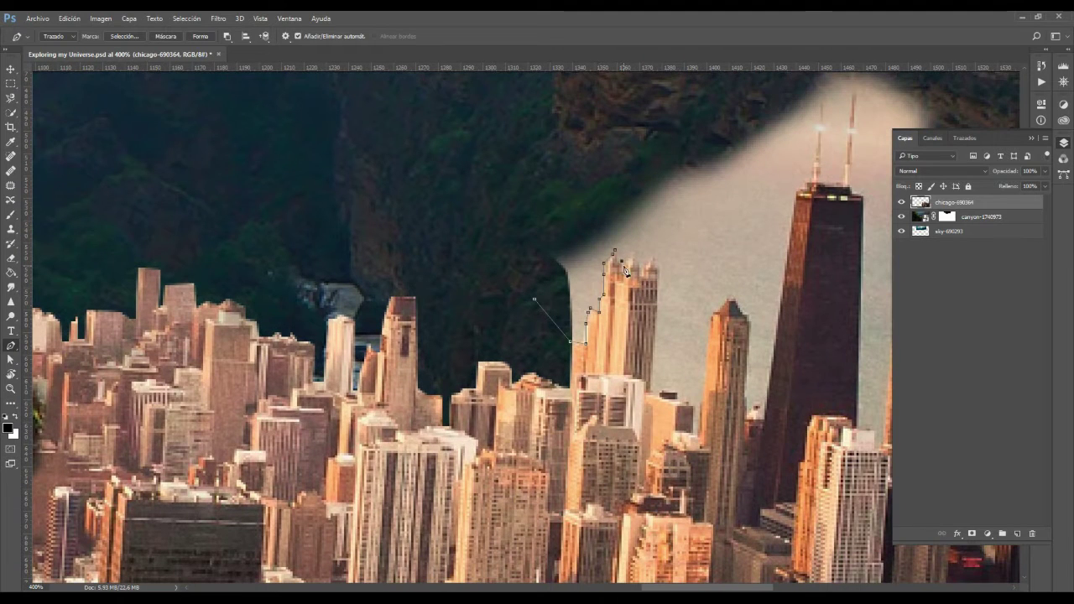
pyautogui.click(632, 252)
pyautogui.click(640, 267)
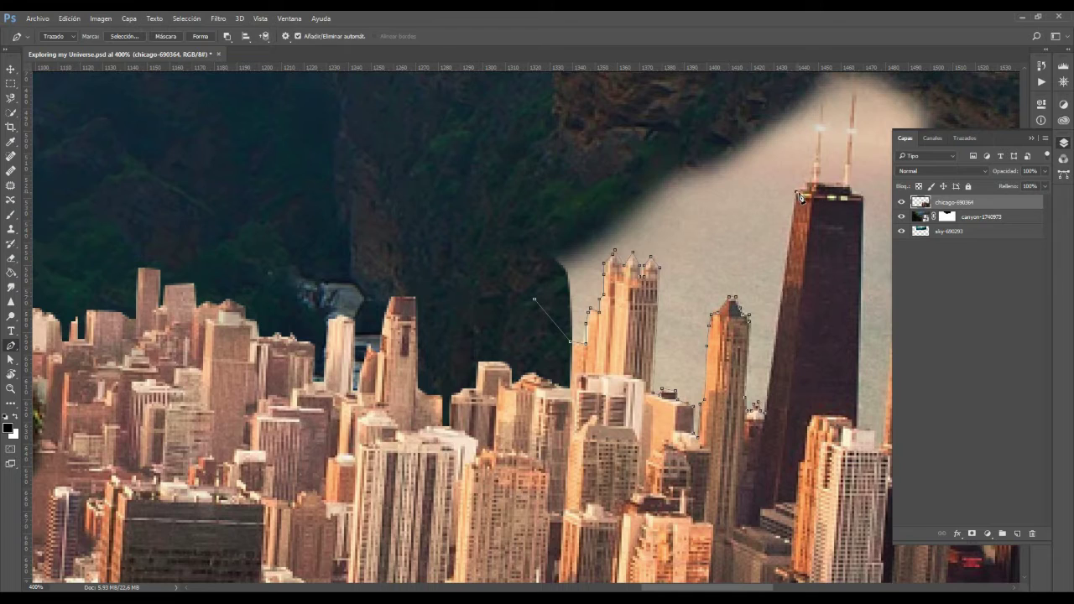
pyautogui.rightClick(564, 249)
pyautogui.click(599, 307)
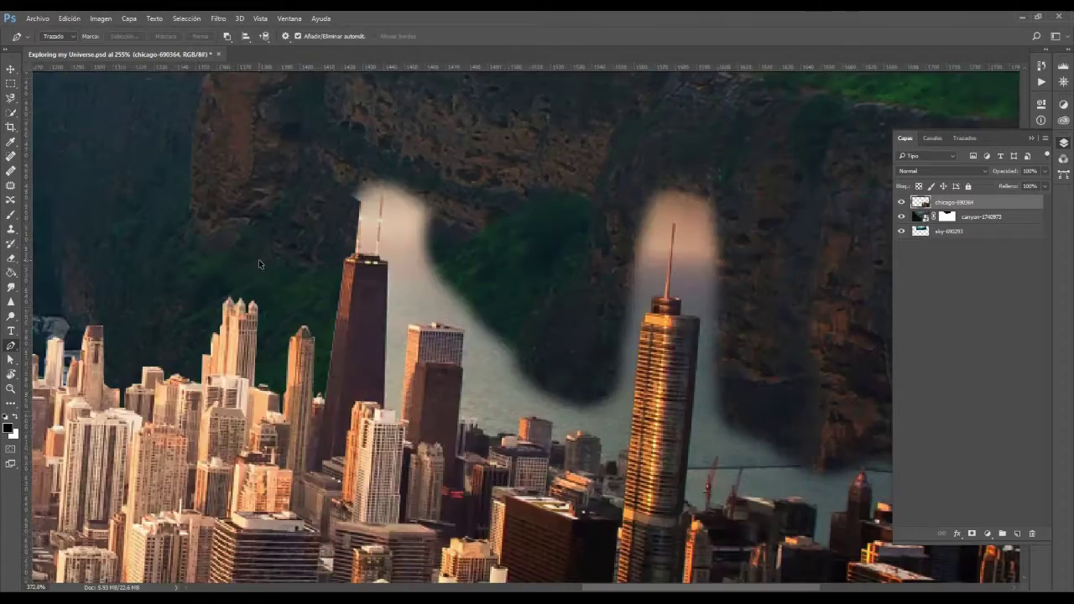
# Start a new path at the tall tower's spire and fit the canvas in view.
pyautogui.click(391, 167)
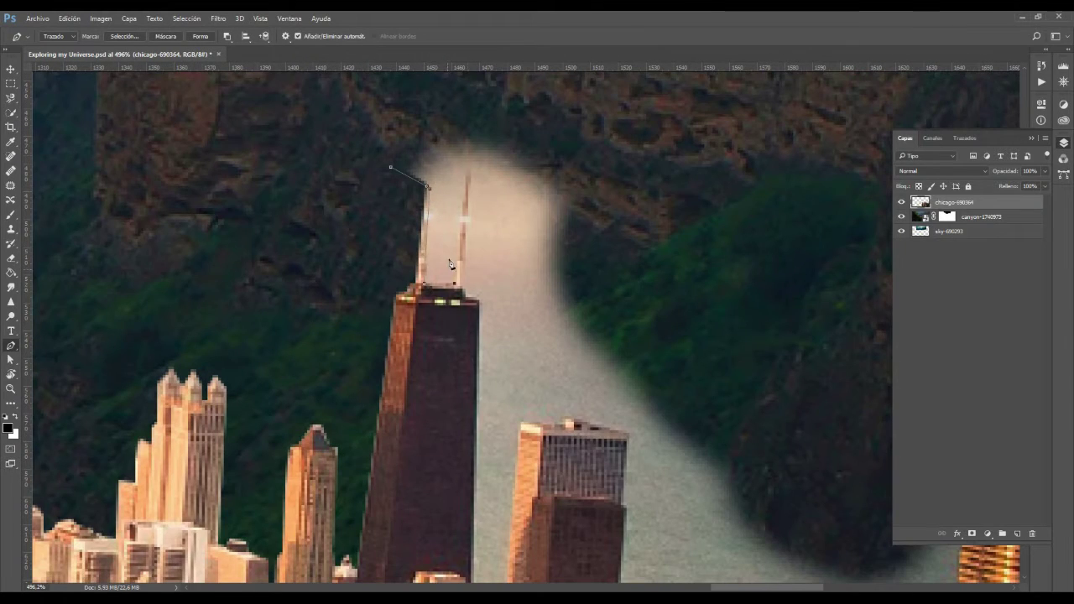
pyautogui.scroll(-3, 487, 422)
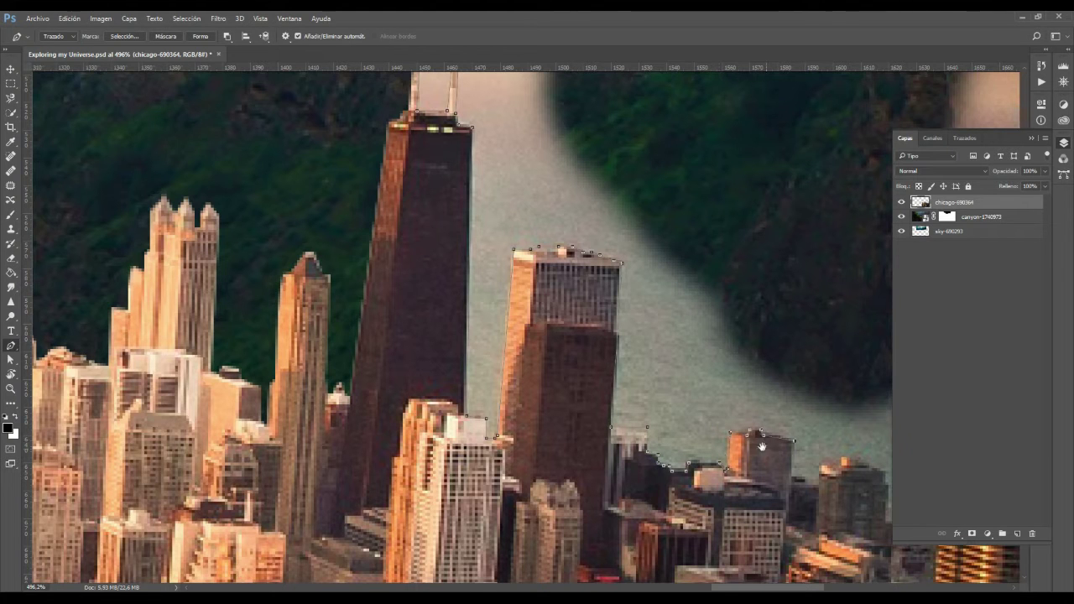
pyautogui.moveTo(792, 459); pyautogui.dragTo(625, 411)
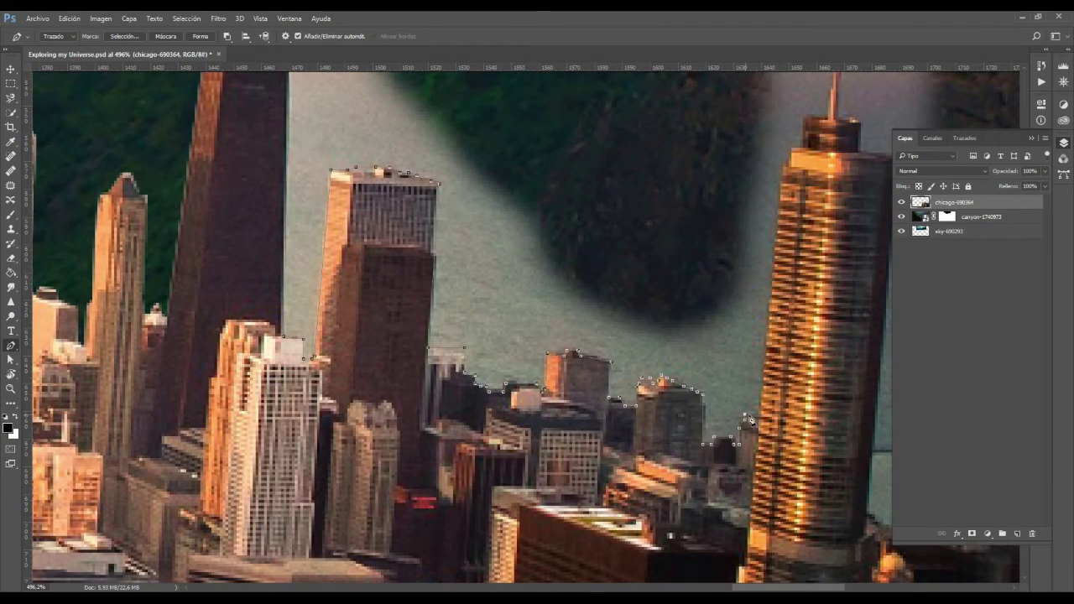
pyautogui.scroll(-1, 746, 422)
pyautogui.scroll(-1, 738, 164)
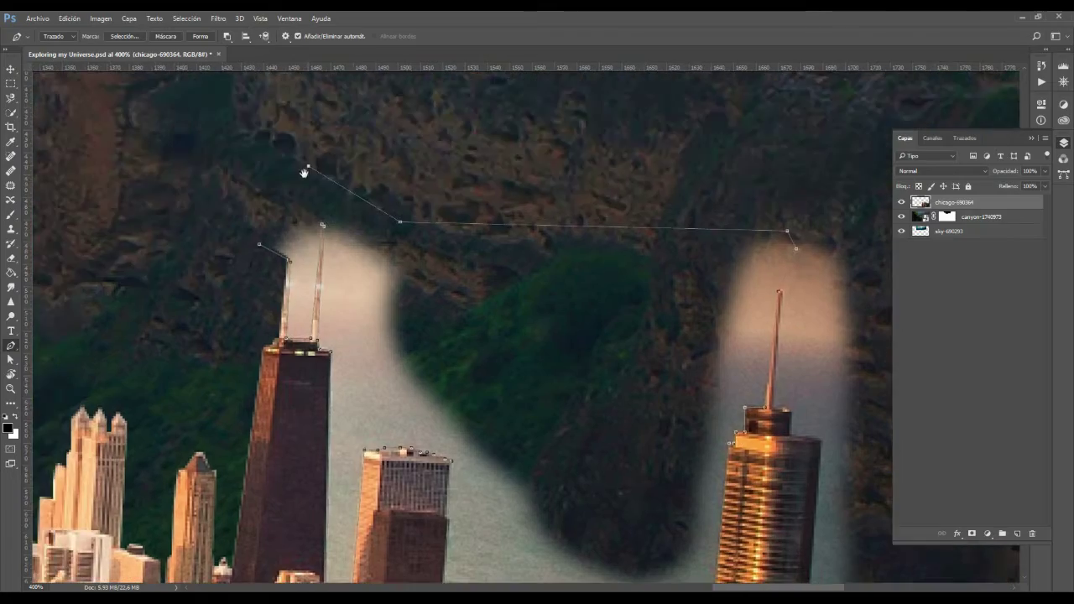
pyautogui.scroll(-2, 529, 395)
pyautogui.scroll(-2, 574, 417)
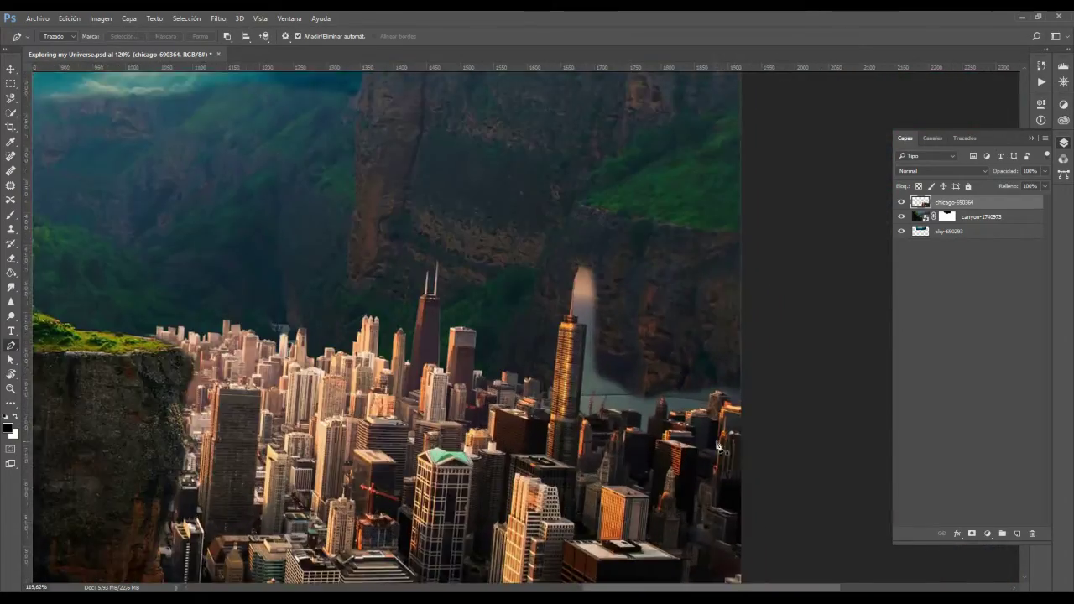
pyautogui.click(1031, 138)
pyautogui.hotkey('ctrl', '0')
pyautogui.scroll(3, 523, 330)
pyautogui.scroll(3, 433, 233)
# Trace the path along the tower's top corner and right edge to the next building's top.
pyautogui.click(382, 344)
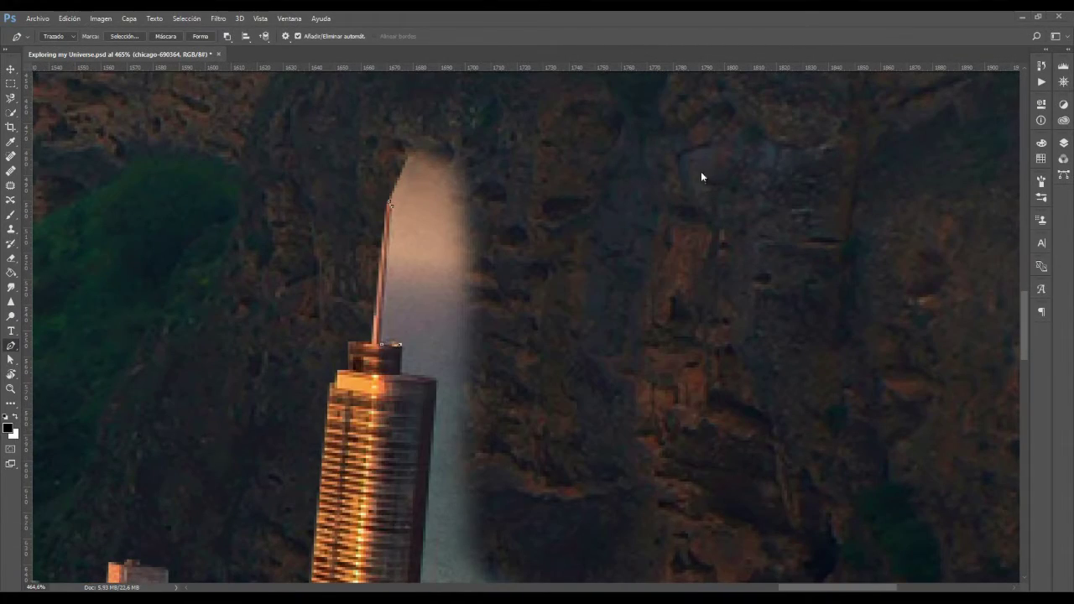
pyautogui.scroll(-5, 401, 380)
pyautogui.click(403, 391)
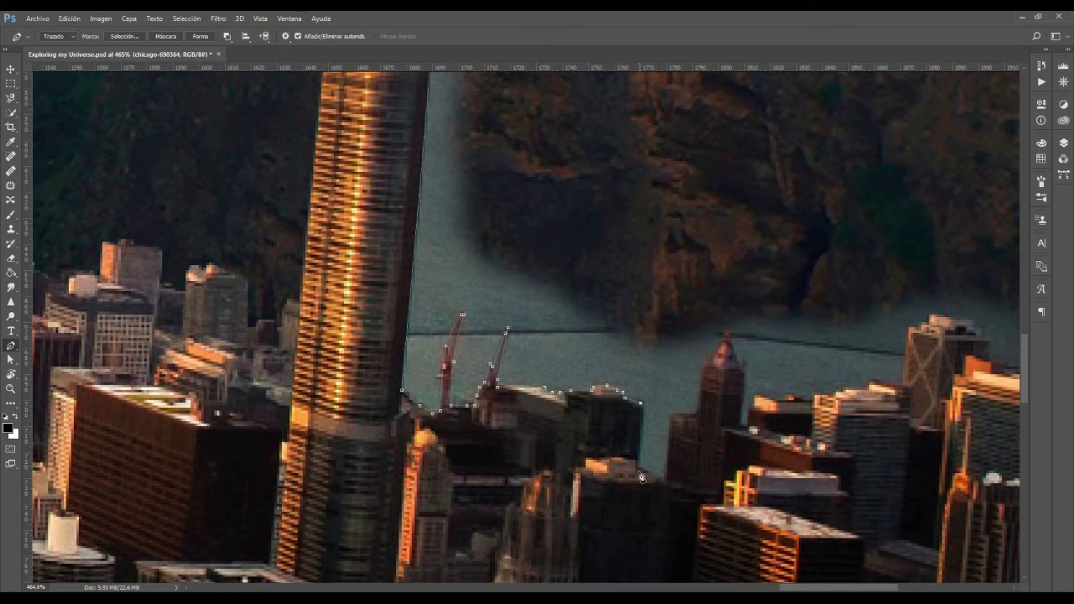
pyautogui.click(693, 414)
pyautogui.hscroll(3, 693, 421)
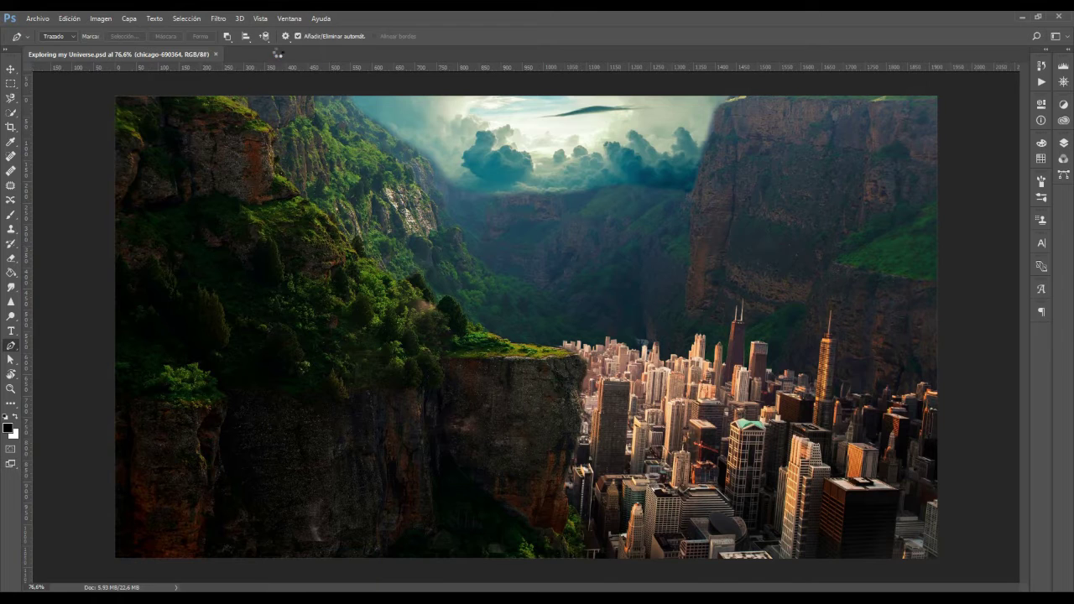
# Open the redwood photo and Quick Select its left forest and road.
pyautogui.moveTo(600, 94); pyautogui.dragTo(279, 53)
pyautogui.press('w')
pyautogui.moveTo(235, 137); pyautogui.dragTo(743, 546)
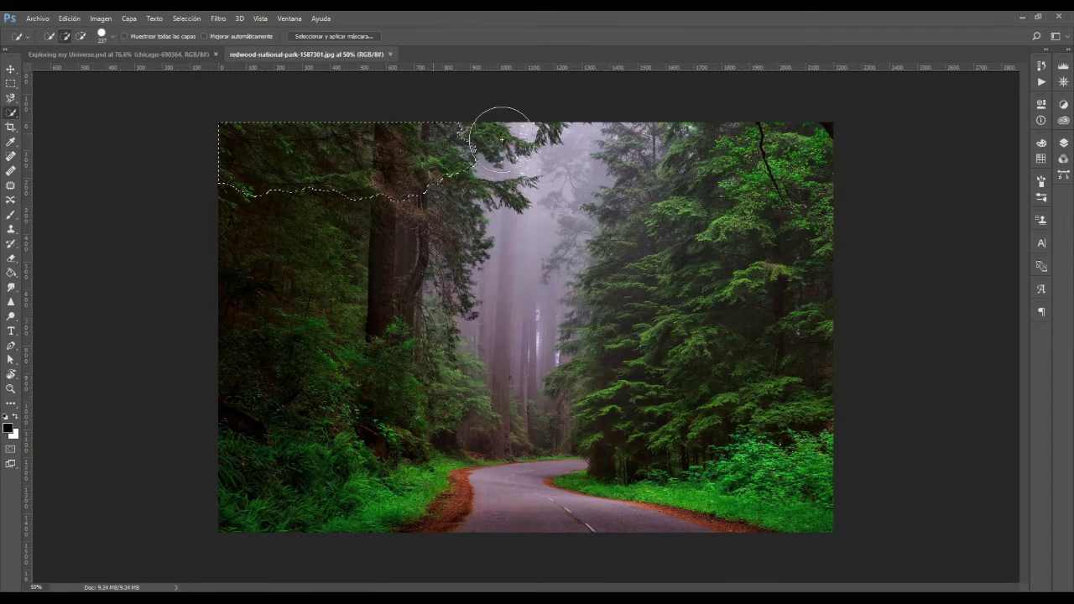
# In Select and Mask, add the bottom-right grass and remove the misty centre from the selection.
pyautogui.click(333, 36)
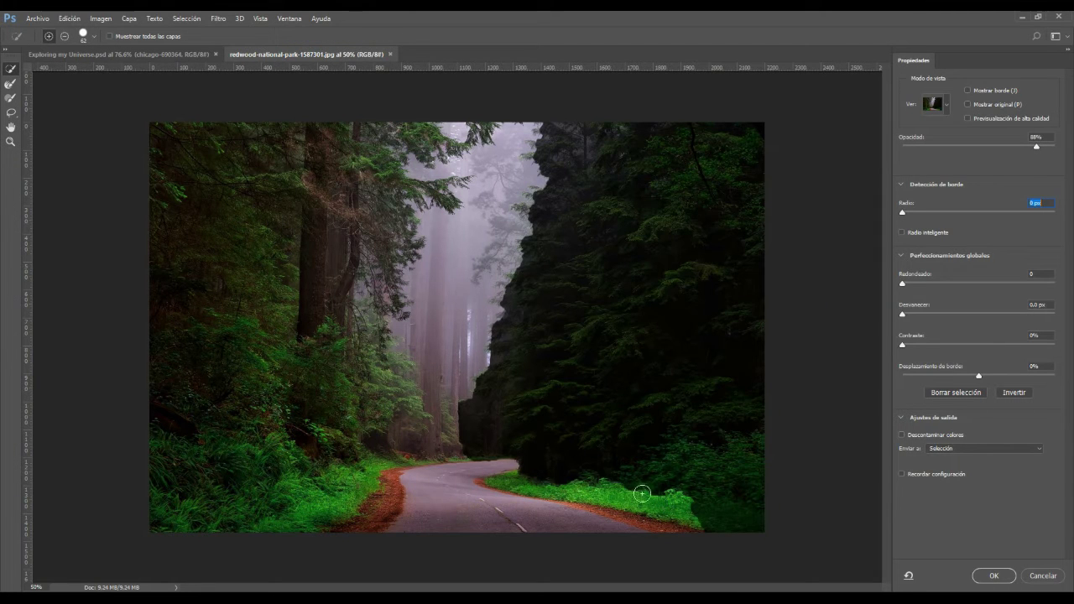
pyautogui.moveTo(587, 485); pyautogui.dragTo(766, 535)
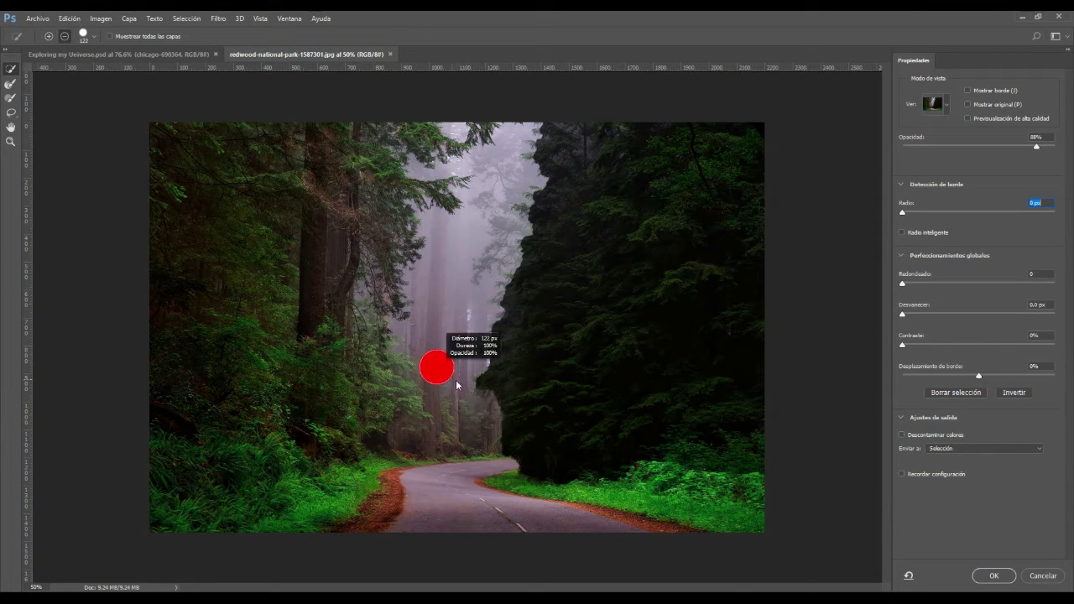
pyautogui.moveTo(452, 394); pyautogui.dragTo(504, 126)
pyautogui.moveTo(453, 418); pyautogui.dragTo(465, 427)
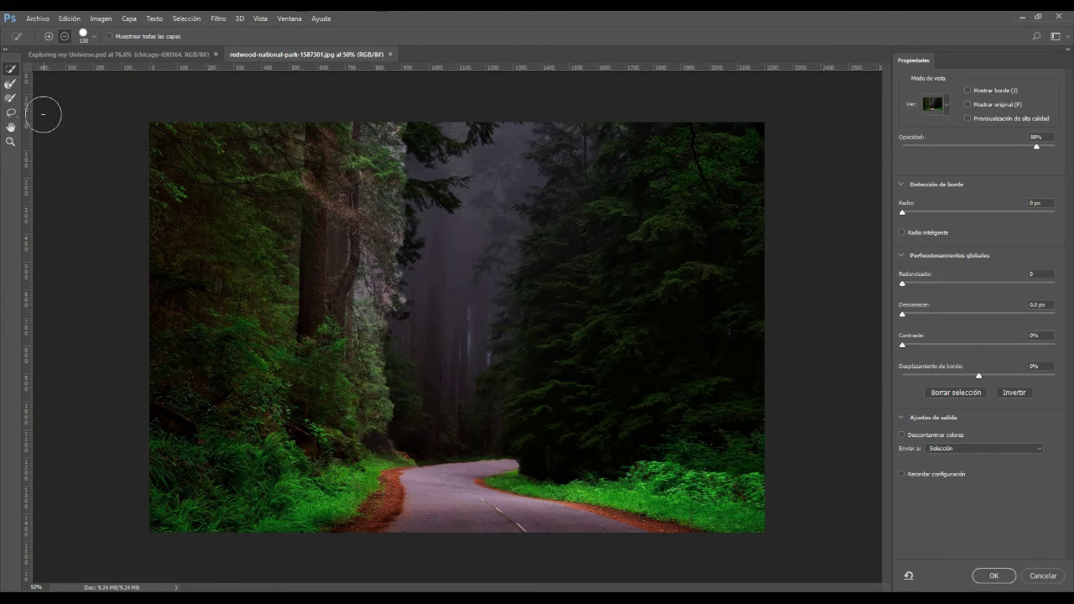
pyautogui.press('r')
pyautogui.moveTo(347, 377); pyautogui.dragTo(382, 352)
# Refine the misty edges beside the trunk, mask the forest, and drag it into the composite.
pyautogui.press('r')
pyautogui.press(']')
pyautogui.press(']')
pyautogui.moveTo(423, 188); pyautogui.dragTo(422, 155)
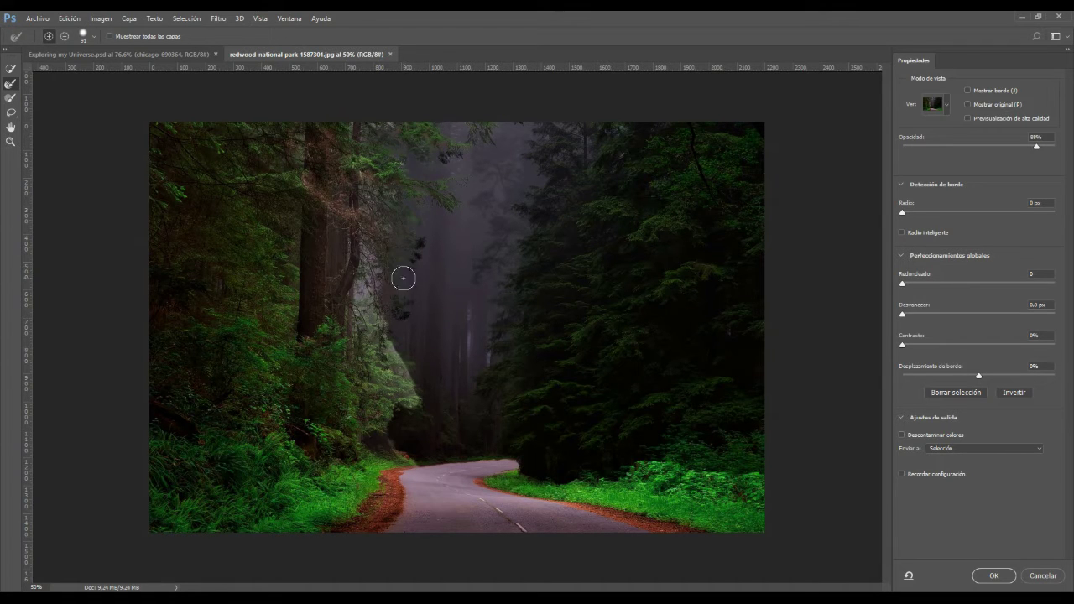
pyautogui.moveTo(353, 316); pyautogui.dragTo(365, 341)
pyautogui.moveTo(373, 297); pyautogui.dragTo(396, 404)
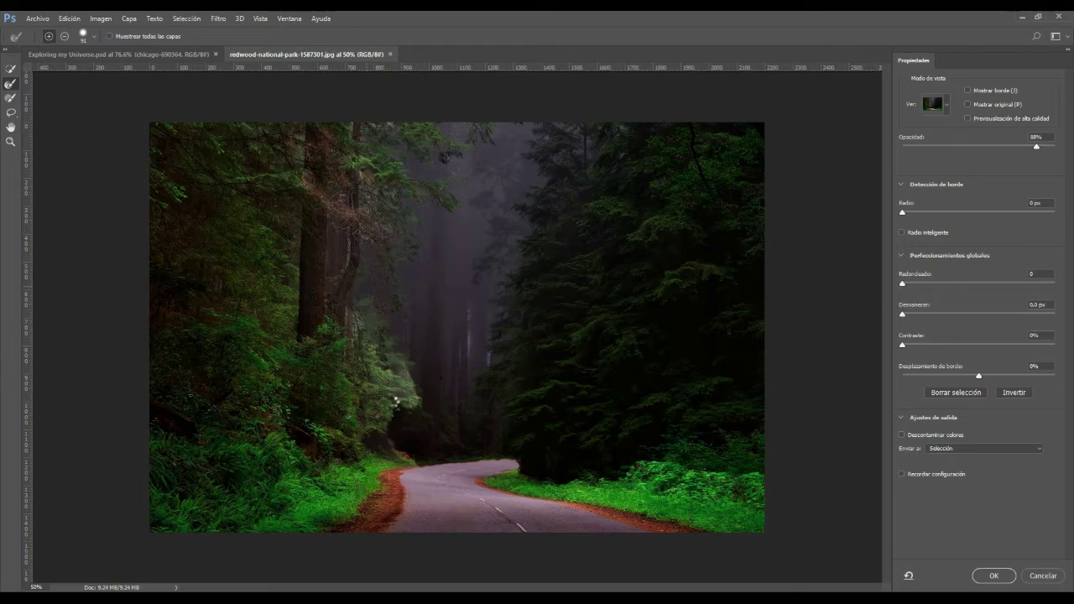
pyautogui.press('Return')
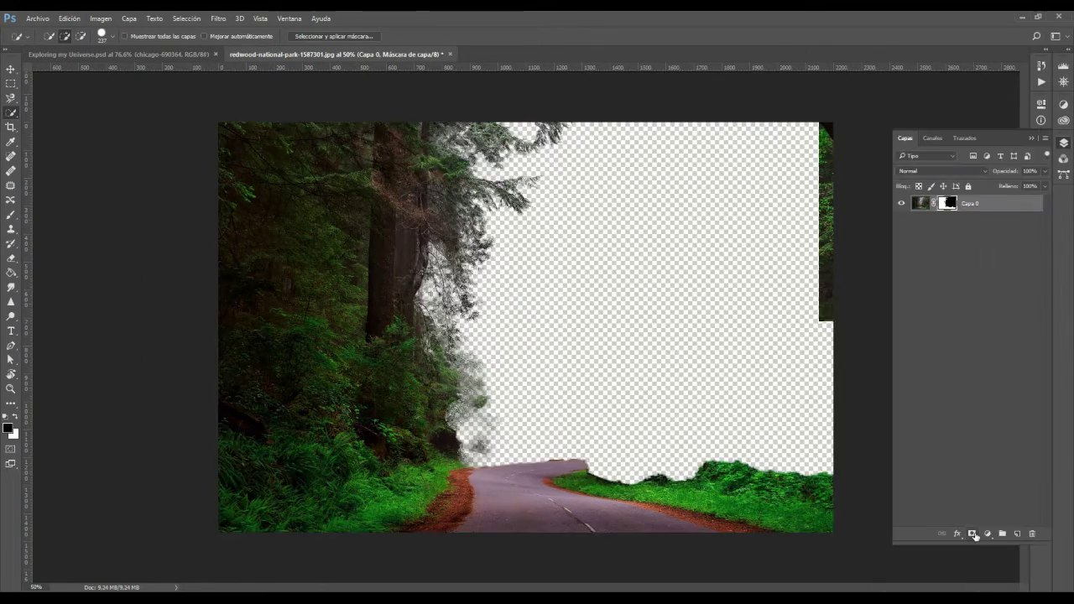
pyautogui.press('v')
pyautogui.moveTo(341, 104); pyautogui.dragTo(503, 336)
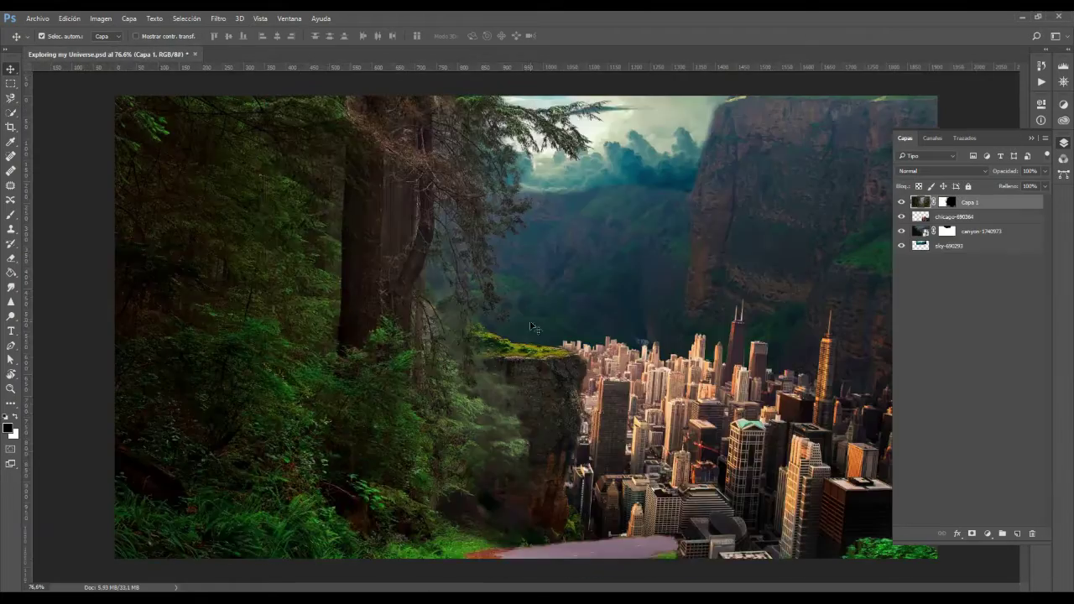
# Scale down the forest layer and move it up and left.
pyautogui.hotkey('ctrl', 't')
pyautogui.moveTo(836, 108); pyautogui.dragTo(642, 171)
pyautogui.moveTo(424, 297); pyautogui.dragTo(411, 260)
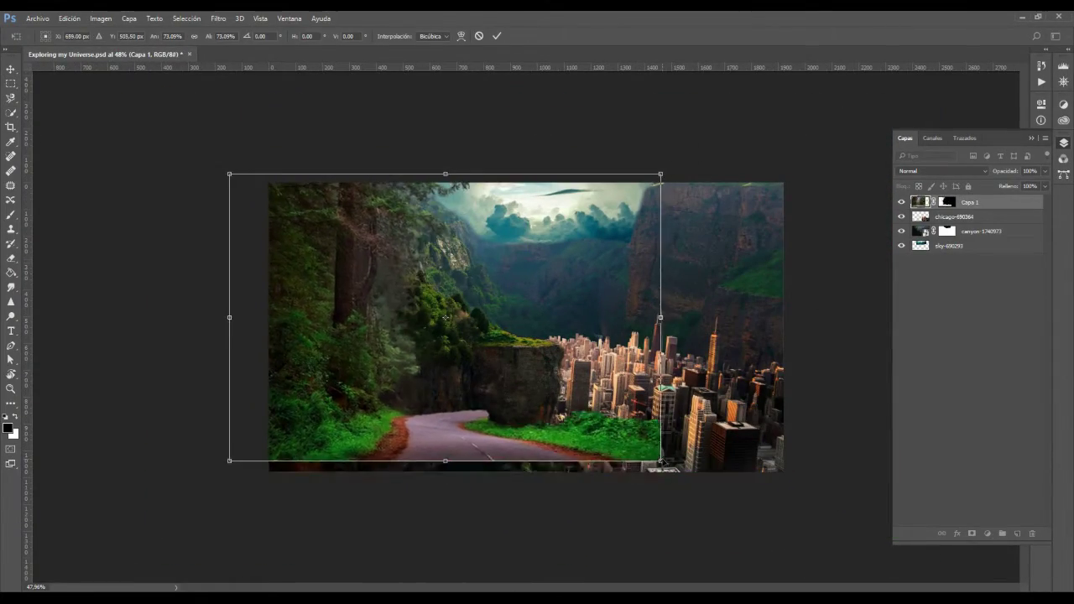
pyautogui.press('Return')
# Paint out the road and grass on the forest mask at 10% opacity, then nudge the layer into place.
pyautogui.click(946, 202)
pyautogui.press('b')
pyautogui.moveTo(577, 460); pyautogui.dragTo(512, 436)
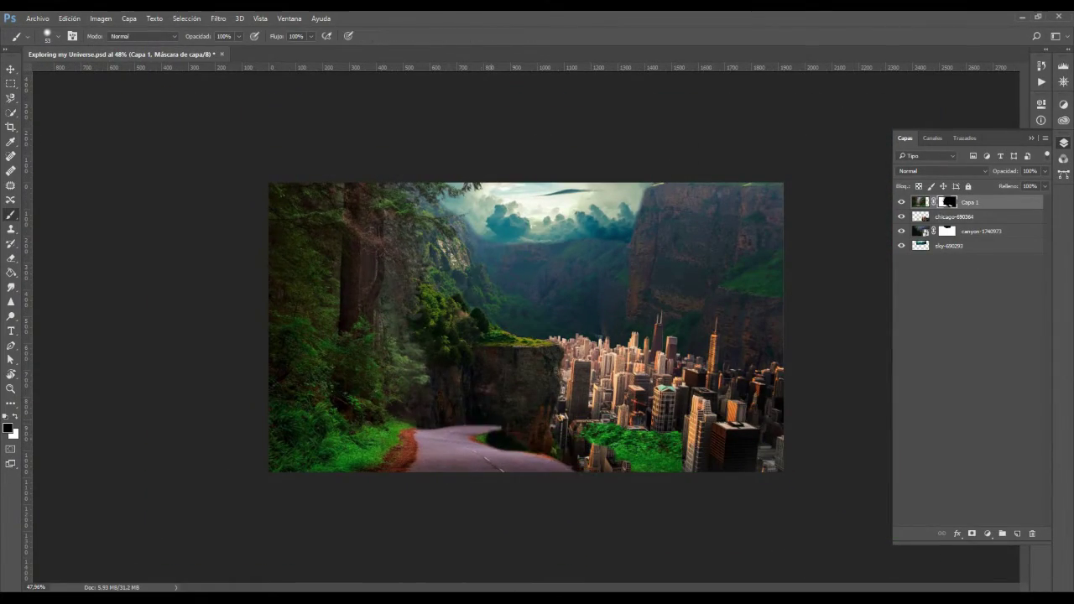
pyautogui.moveTo(587, 432); pyautogui.dragTo(680, 458)
pyautogui.press(']')
pyautogui.press(']')
pyautogui.press(']')
pyautogui.press('1')
pyautogui.moveTo(571, 469)
pyautogui.mouseDown()
pyautogui.moveTo(542, 479)
pyautogui.moveTo(319, 436)
pyautogui.mouseUp()
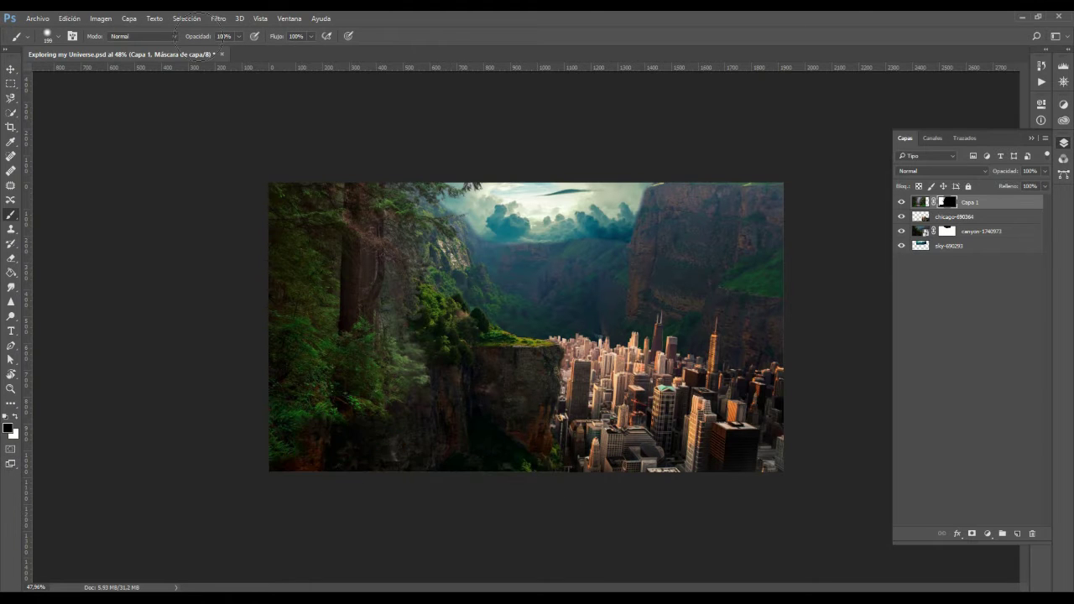
pyautogui.press('v')
pyautogui.moveTo(373, 327); pyautogui.dragTo(387, 339)
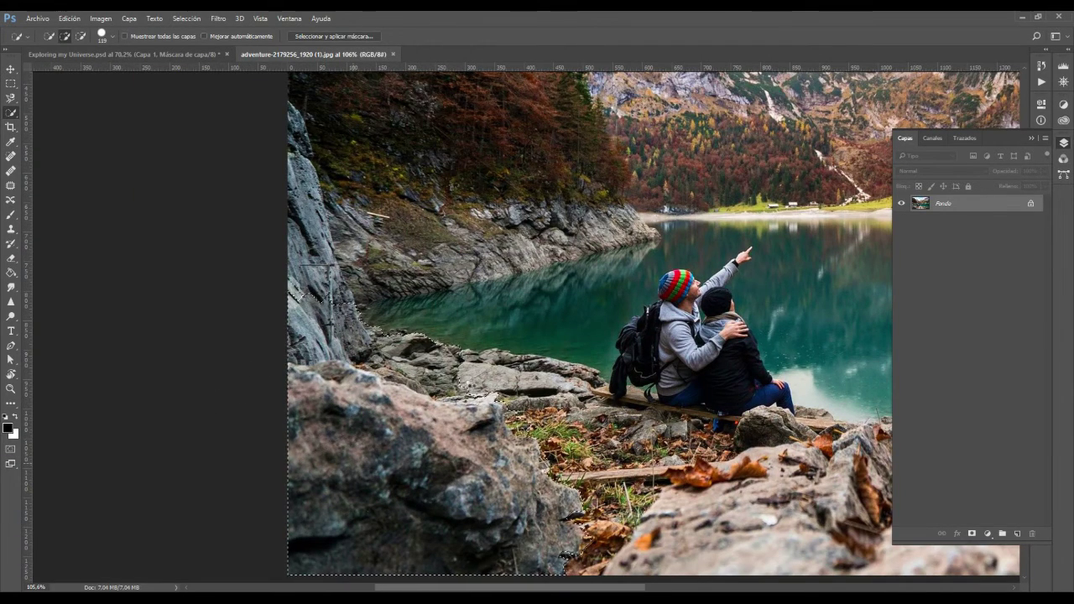
# Extend the rock selection, copy it to its own layer, and place it beneath the forest layer.
pyautogui.press('[')
pyautogui.press('[')
pyautogui.press('[')
pyautogui.moveTo(470, 386); pyautogui.dragTo(522, 382)
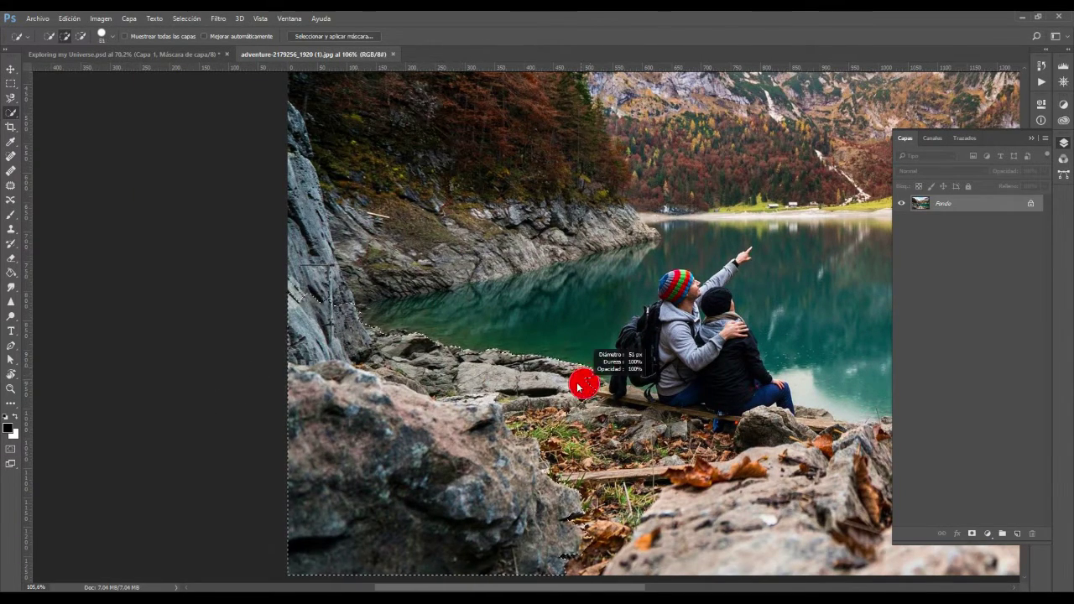
pyautogui.press('v')
pyautogui.hotkey('ctrl', 'j')
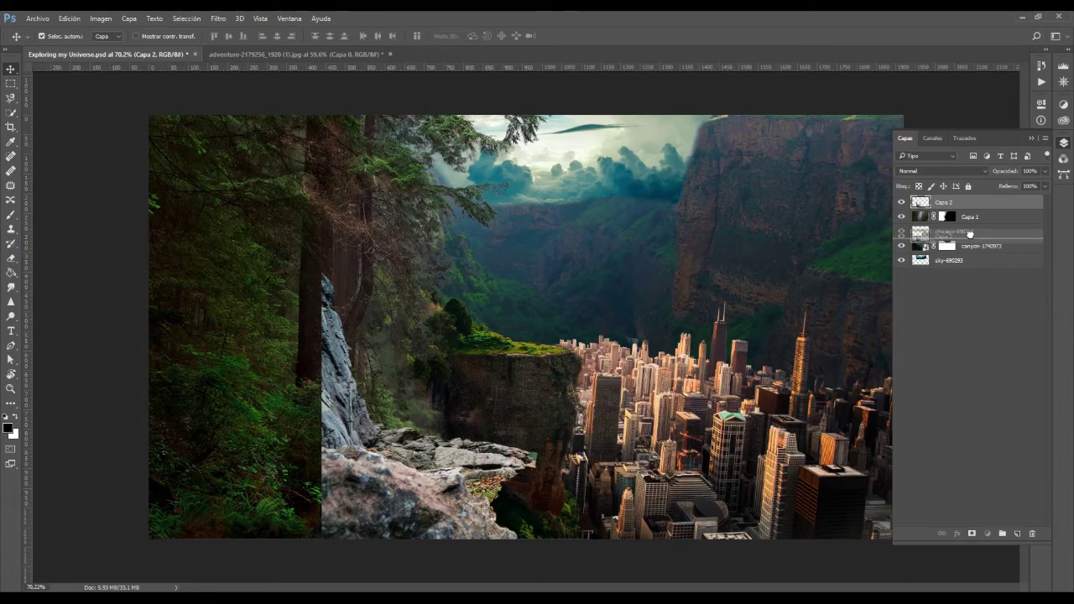
pyautogui.moveTo(970, 234); pyautogui.dragTo(970, 224)
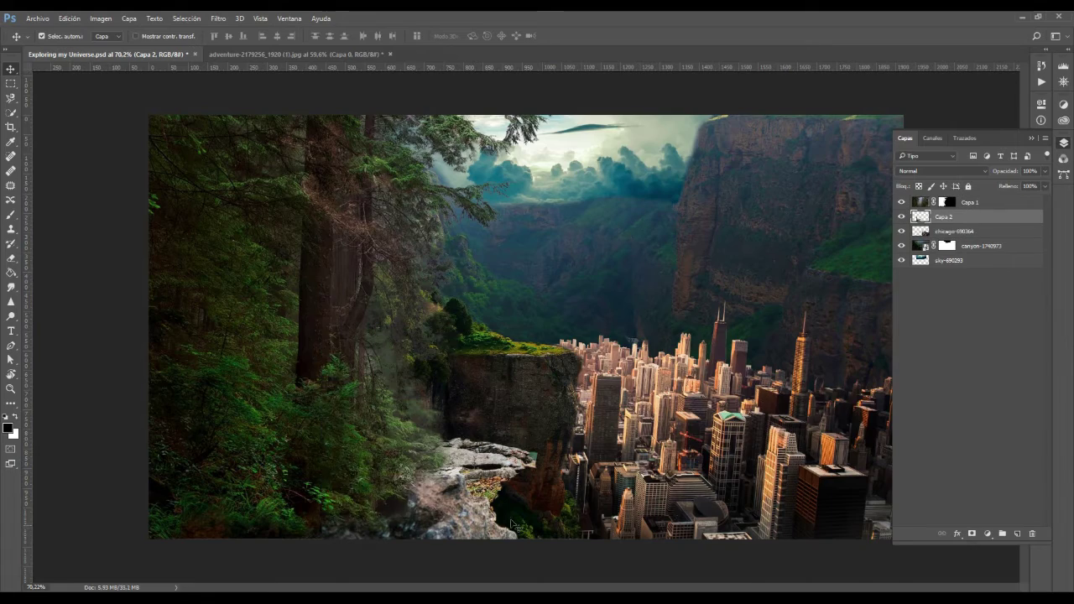
# Erase the rock's excess near the city and mask out its right edge.
pyautogui.press('e')
pyautogui.scroll(1, 515, 443)
pyautogui.scroll(1, 515, 443)
pyautogui.moveTo(560, 411); pyautogui.dragTo(486, 547)
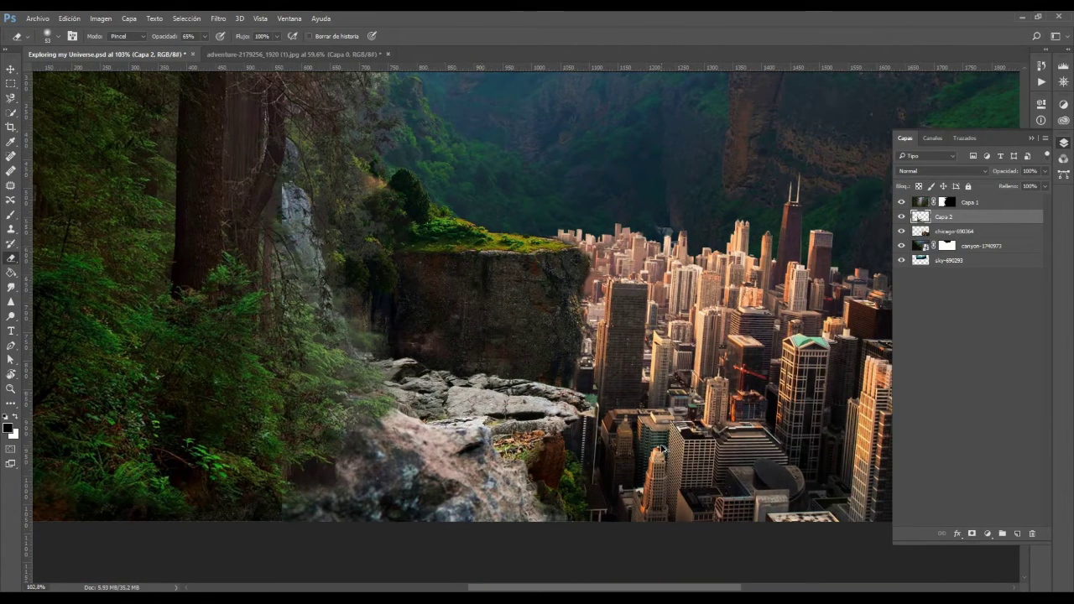
pyautogui.click(971, 533)
pyautogui.press('b')
pyautogui.moveTo(588, 395); pyautogui.dragTo(559, 450)
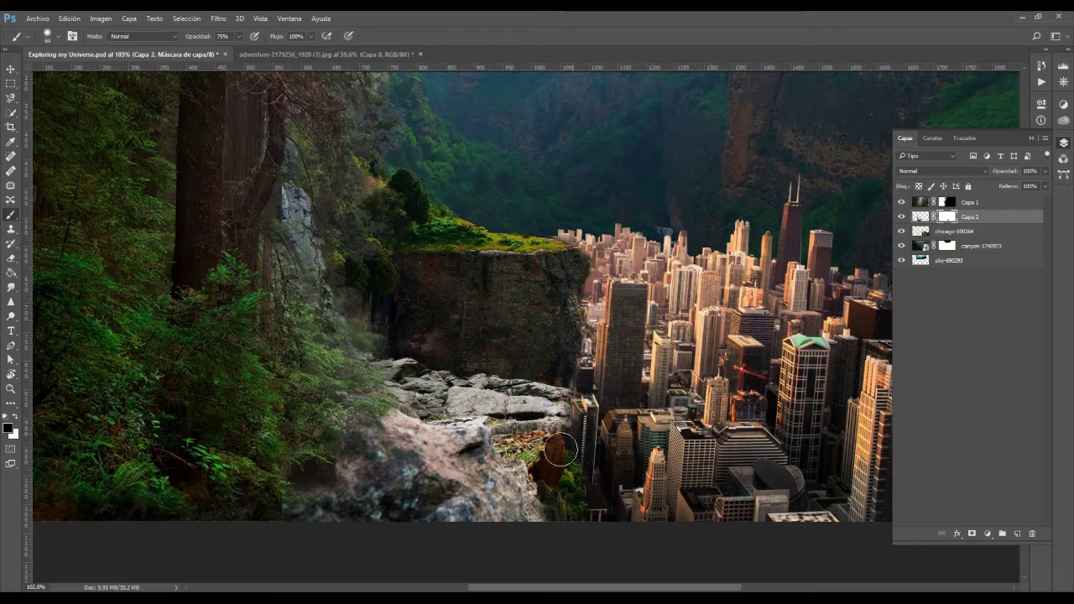
# Transform the rock ledge, moving it down and left onto the cliff base.
pyautogui.hotkey('ctrl', 't')
pyautogui.scroll(-2, 312, 535)
pyautogui.moveTo(469, 420)
pyautogui.mouseDown()
pyautogui.moveTo(510, 556)
pyautogui.moveTo(533, 495)
pyautogui.mouseUp()
pyautogui.scroll(-2, 510, 556)
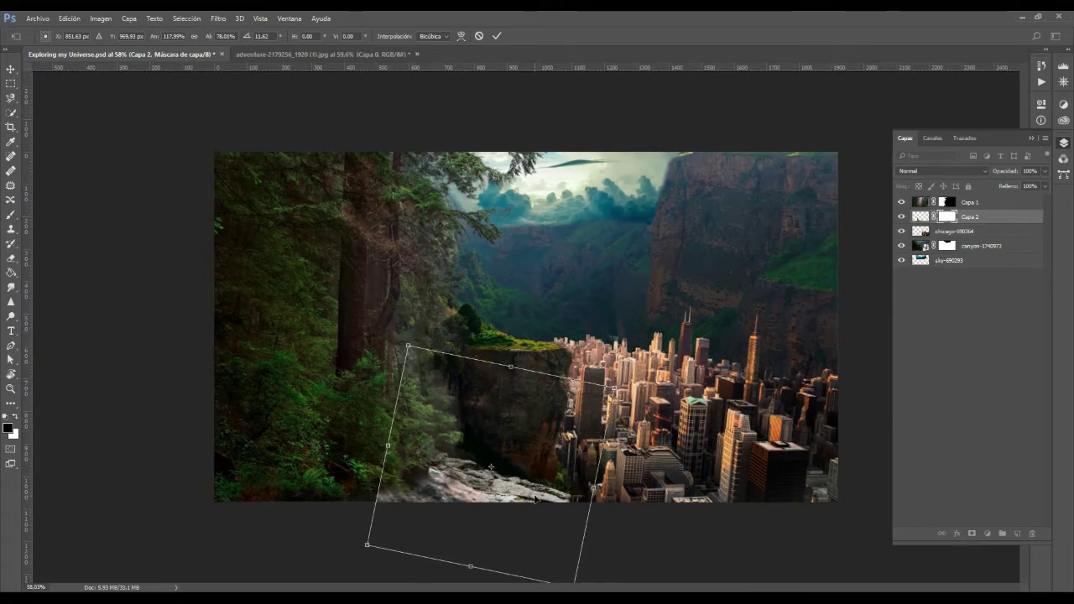
pyautogui.press('Return')
pyautogui.scroll(3, 549, 520)
# Place the TreesPng025 tree image, resize it, and set it on the cliff top.
pyautogui.hotkey('ctrl', '0')
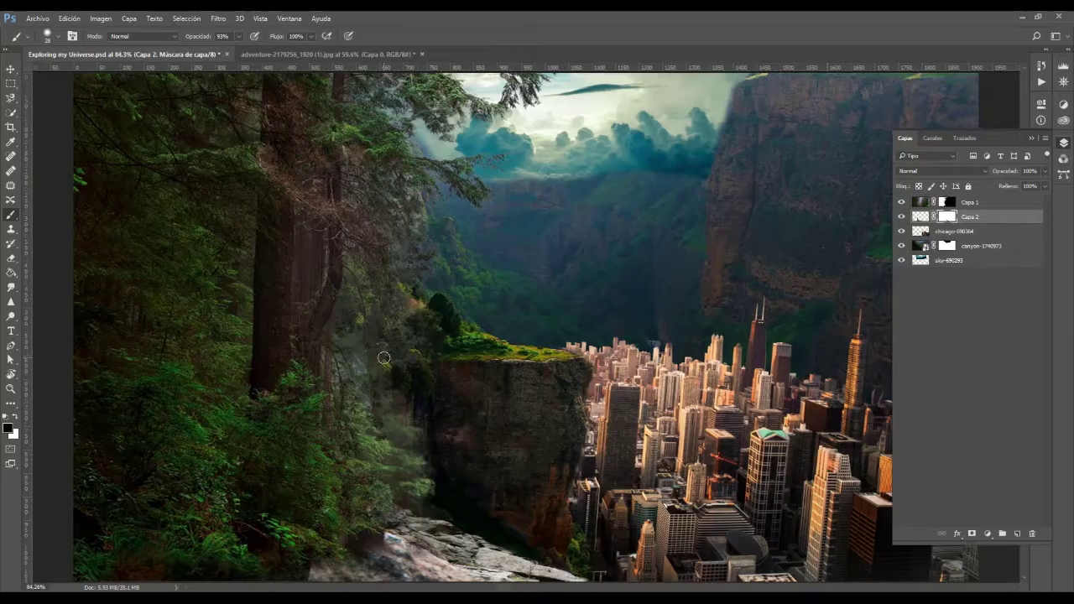
pyautogui.moveTo(221, 564); pyautogui.dragTo(529, 393)
pyautogui.moveTo(394, 238); pyautogui.dragTo(554, 273)
pyautogui.press('Return')
pyautogui.click(402, 55)
# Bring woman.psd into the composite, shrink it, and stand the girl on the rock ledge.
pyautogui.doubleClick(1025, 307)
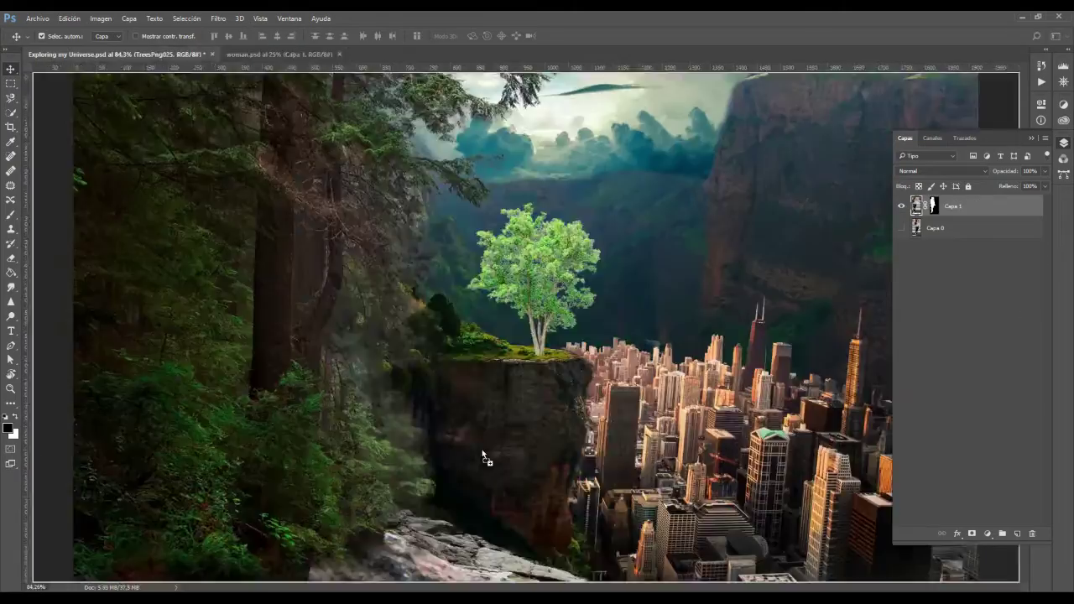
pyautogui.moveTo(525, 327); pyautogui.dragTo(482, 456)
pyautogui.hotkey('ctrl', 't')
pyautogui.moveTo(587, 336); pyautogui.dragTo(495, 424)
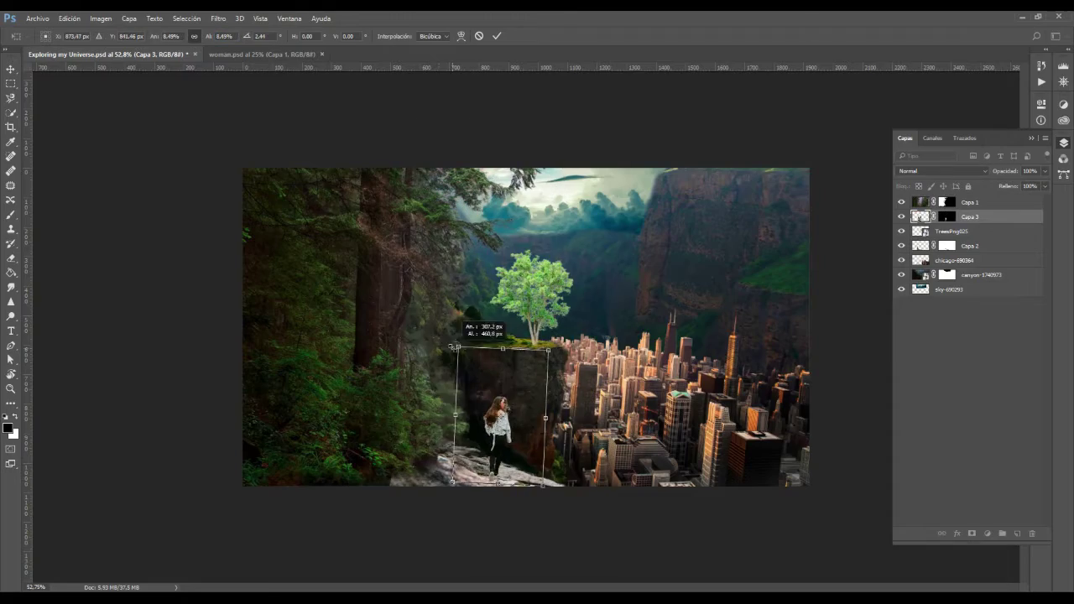
pyautogui.press('Return')
pyautogui.keyDown('alt'); pyautogui.scroll(5, 594, 380); pyautogui.keyUp('alt')
pyautogui.moveTo(593, 380); pyautogui.dragTo(585, 379)
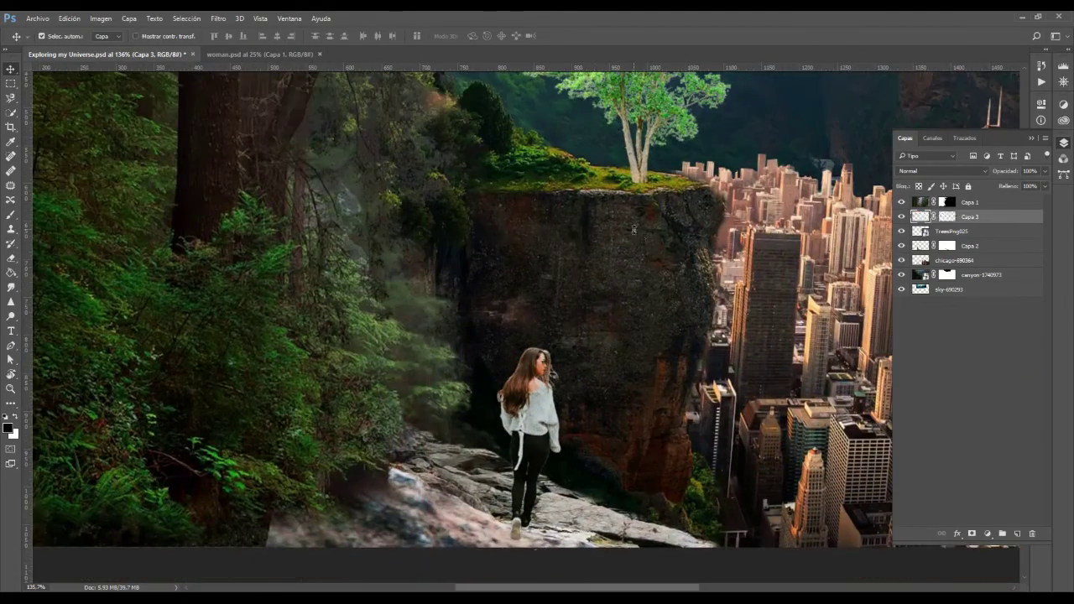
pyautogui.hotkey('ctrl', '0')
# Open plane.psd and drag the plane into the composite.
pyautogui.hotkey('ctrl', 'o')
pyautogui.click(430, 101)
pyautogui.click(445, 294)
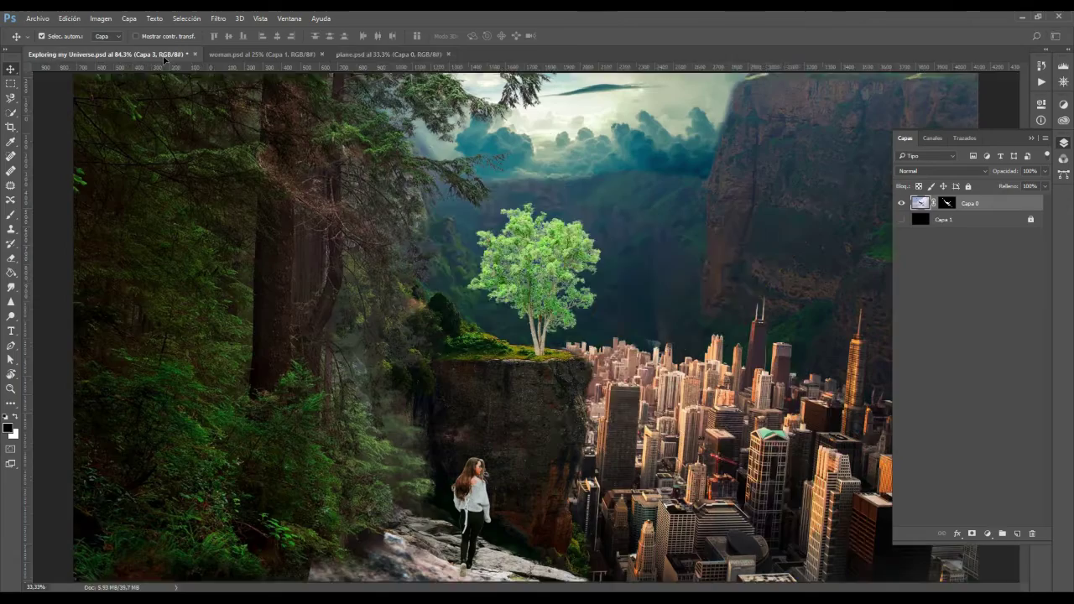
pyautogui.moveTo(453, 302)
pyautogui.mouseDown()
pyautogui.moveTo(635, 210)
pyautogui.moveTo(654, 241)
pyautogui.mouseUp()
pyautogui.hotkey('ctrl', '0')
# Scale the plane to 26% and flip it vertically.
pyautogui.hotkey('ctrl', 't')
pyautogui.click(172, 37)
pyautogui.write('26')
pyautogui.press('Tab')
pyautogui.rightClick(624, 216)
pyautogui.click(647, 394)
pyautogui.press('Return')
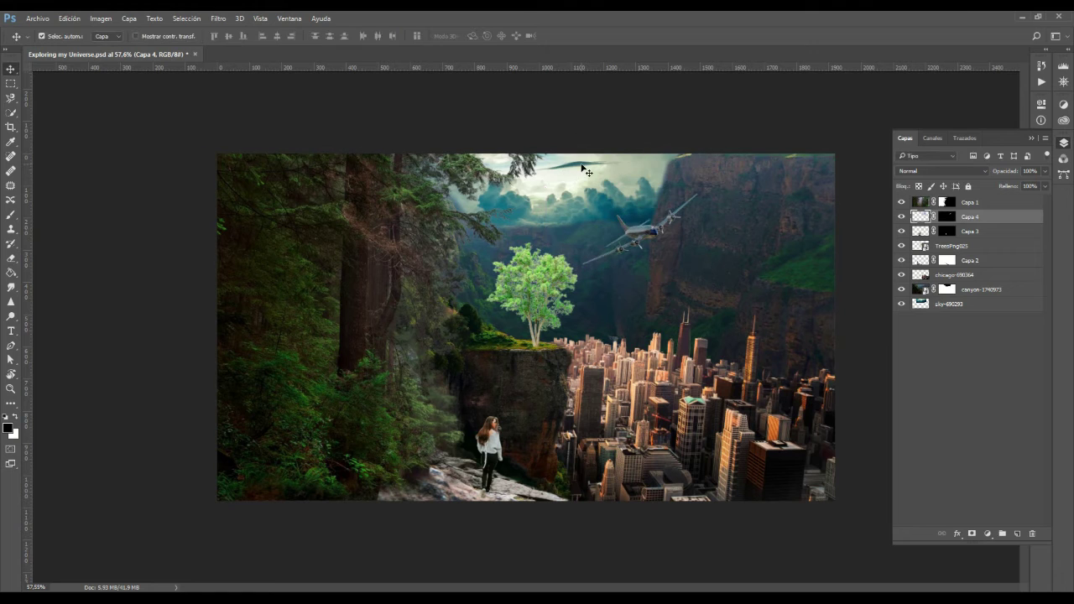
pyautogui.hotkey('ctrl', 'shift', 'alt', 'n')
# Name the new layer 'background color' and fill it dark blue.
pyautogui.write('background color')
pyautogui.keyDown('alt'); pyautogui.click(901, 304); pyautogui.keyUp('alt')
pyautogui.click(8, 428)
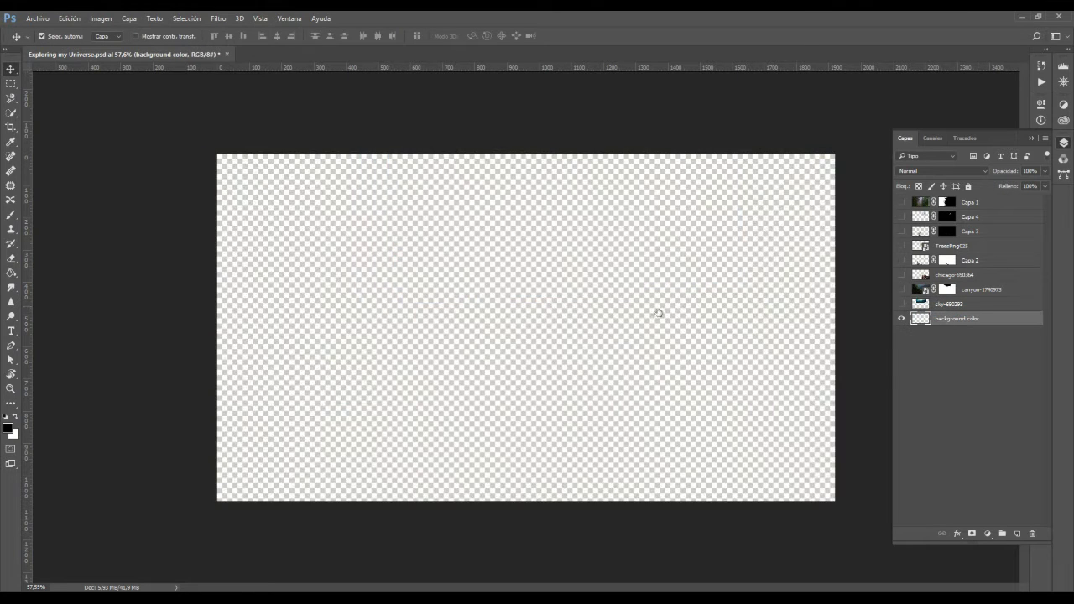
pyautogui.press('g')
# Rename the sky layer 'Sky' and turn the canyon, city, rock, tree and forest layers back on.
pyautogui.click(551, 319)
pyautogui.click(900, 304)
pyautogui.write('Sky')
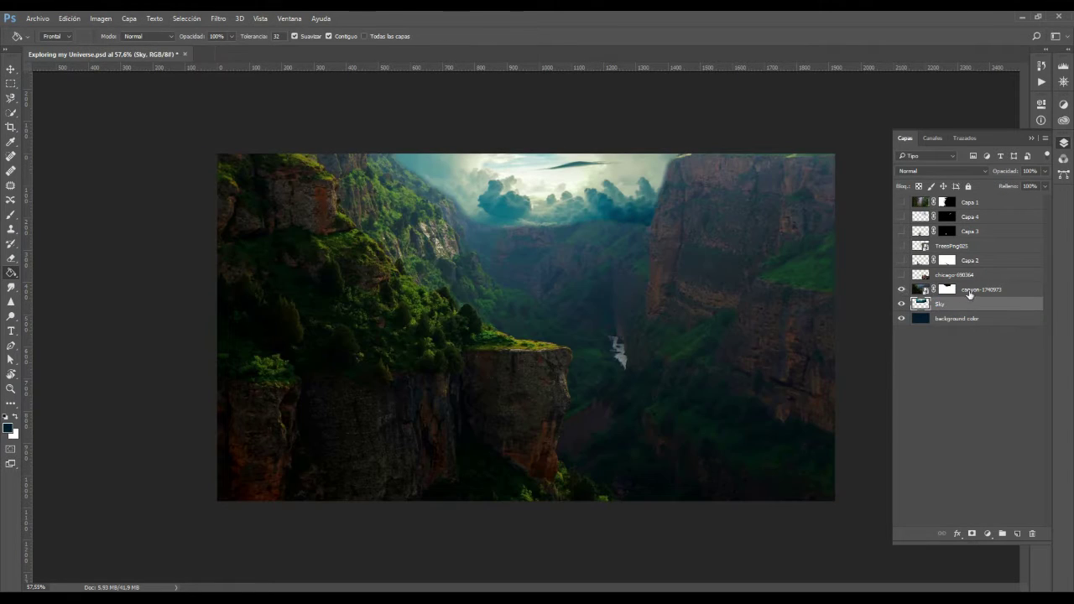
pyautogui.click(901, 274)
pyautogui.click(901, 260)
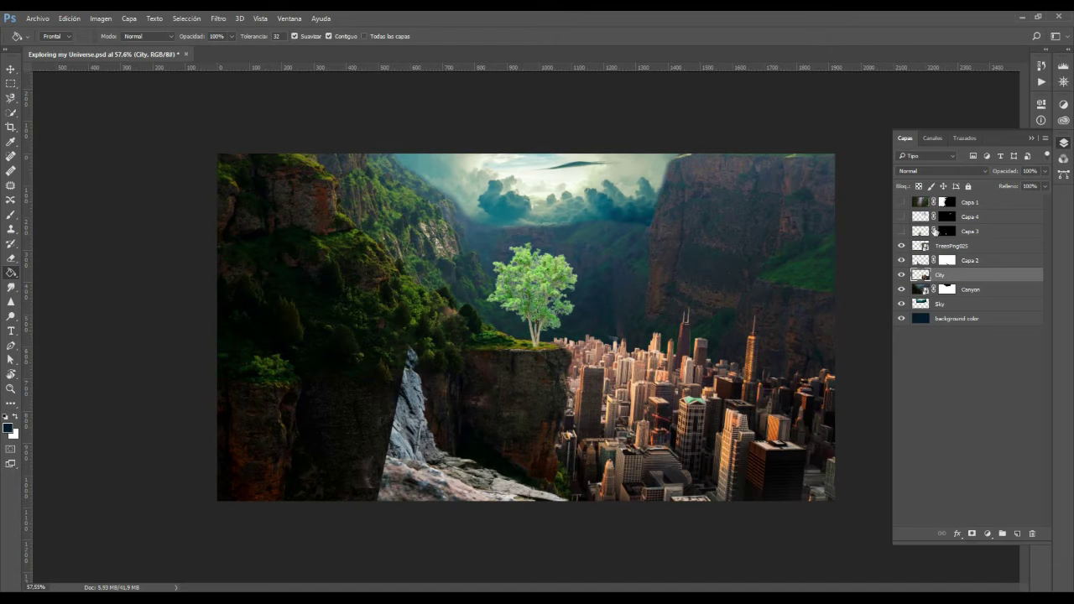
pyautogui.click(902, 202)
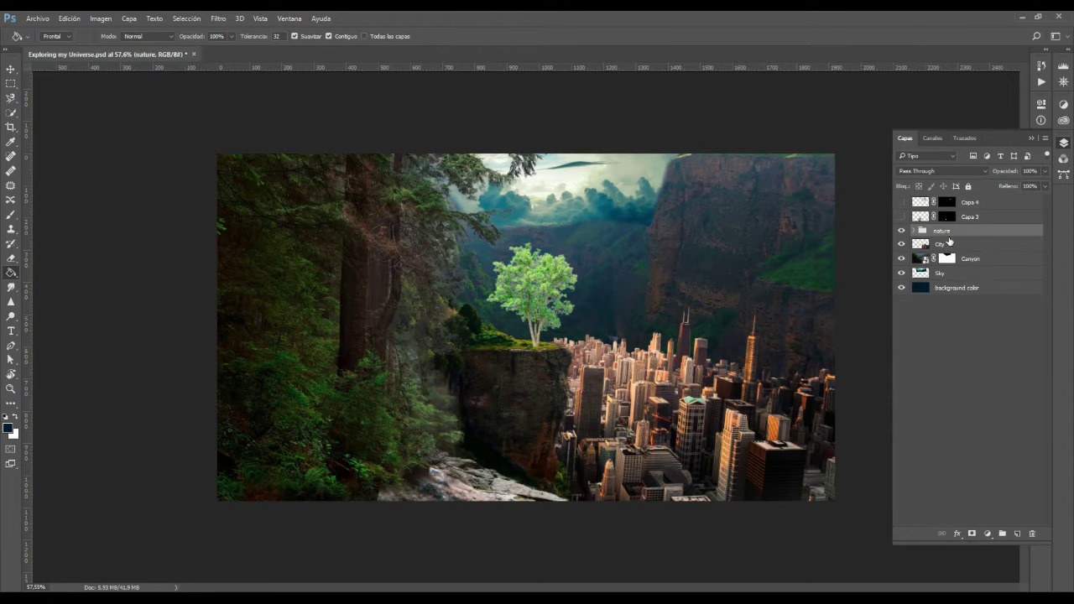
# Group City and Canyon as 'lost city' and put Sky in its own group.
pyautogui.keyDown('shift'); pyautogui.click(990, 259); pyautogui.keyUp('shift')
pyautogui.hotkey('ctrl', 'g')
pyautogui.doubleClick(942, 244)
pyautogui.write('lost city')
pyautogui.click(948, 270)
pyautogui.hotkey('ctrl', 'g')
pyautogui.doubleClick(944, 256)
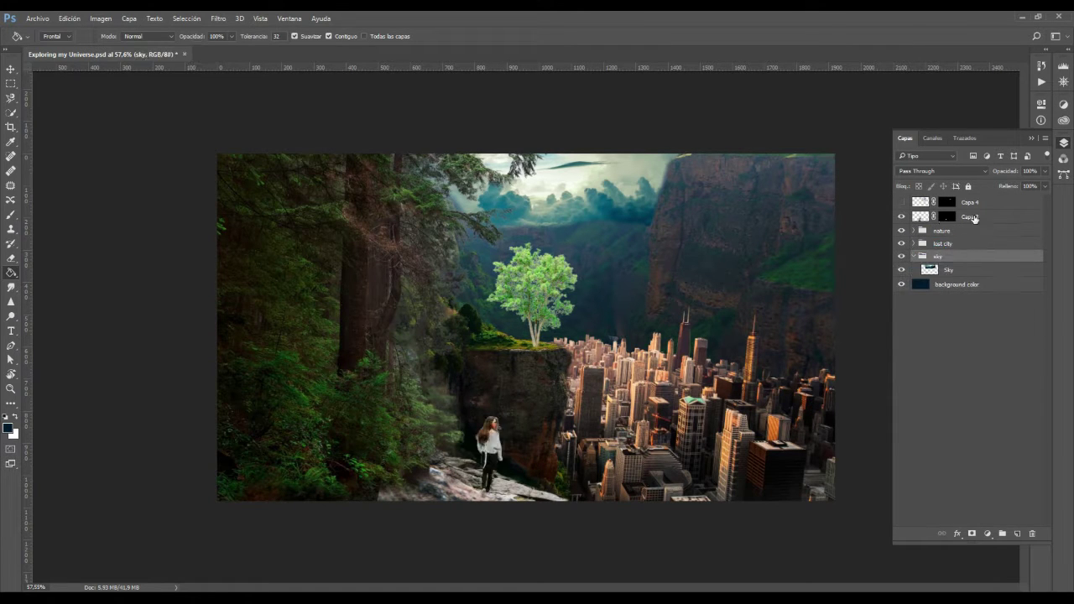
# Rename the woman layer 'Girl' and put it in its own group.
pyautogui.doubleClick(969, 216)
pyautogui.write('Girl')
pyautogui.press('Return')
pyautogui.hotkey('ctrl', 'g')
pyautogui.doubleClick(944, 215)
pyautogui.moveTo(902, 202); pyautogui.dragTo(901, 229)
pyautogui.click(912, 216)
# Put the plane layer in a group named 'plane'.
pyautogui.hotkey('ctrl', 'g')
pyautogui.doubleClick(939, 203)
pyautogui.write('plane')
pyautogui.click(913, 202)
pyautogui.click(947, 266)
pyautogui.keyDown('alt'); pyautogui.click(901, 266); pyautogui.keyUp('alt')
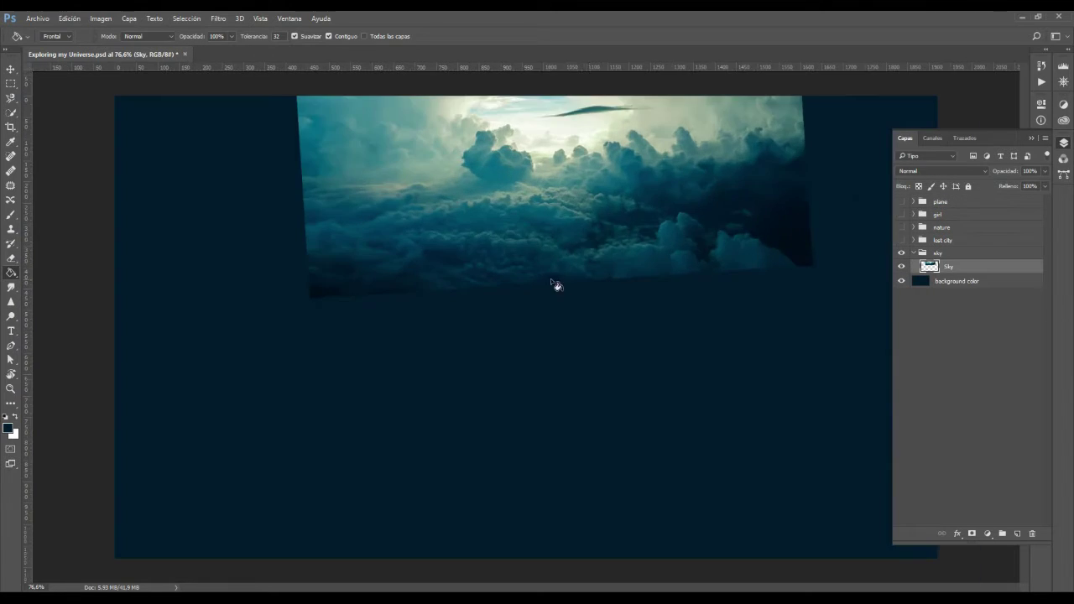
# Add a Hue/Saturation adjustment shifting the sky's hue.
pyautogui.keyDown('alt'); pyautogui.scroll(3, 556, 285); pyautogui.keyUp('alt')
pyautogui.click(987, 533)
pyautogui.click(950, 398)
pyautogui.moveTo(920, 176)
pyautogui.mouseDown()
pyautogui.moveTo(934, 180)
pyautogui.moveTo(889, 200)
pyautogui.mouseUp()
# Add a Color Balance adjustment with midtones Yellow–Blue at -11.
pyautogui.click(988, 533)
pyautogui.click(963, 411)
pyautogui.click(931, 135)
pyautogui.click(892, 152)
pyautogui.click(1063, 143)
# Add an Exposure adjustment of +0.41 to the sky.
pyautogui.click(987, 533)
pyautogui.click(948, 371)
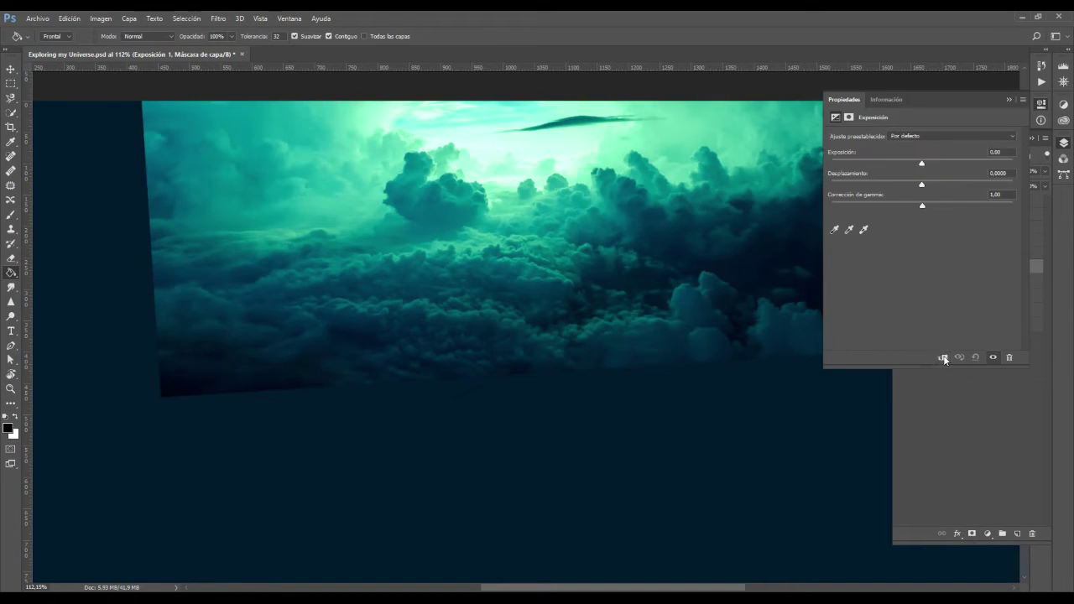
pyautogui.moveTo(920, 162); pyautogui.dragTo(927, 163)
pyautogui.click(1063, 143)
pyautogui.click(913, 252)
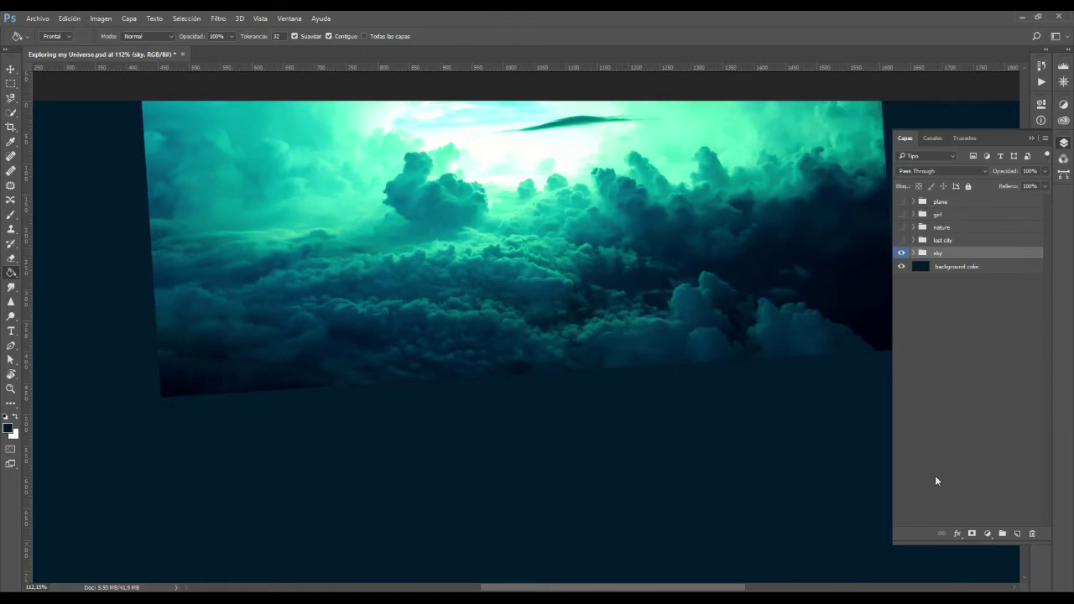
# Paint on the canyon mask to reveal more sky above the canyon.
pyautogui.scroll(2, 446, 241)
pyautogui.click(957, 271)
pyautogui.press('b')
pyautogui.moveTo(392, 251); pyautogui.dragTo(417, 253)
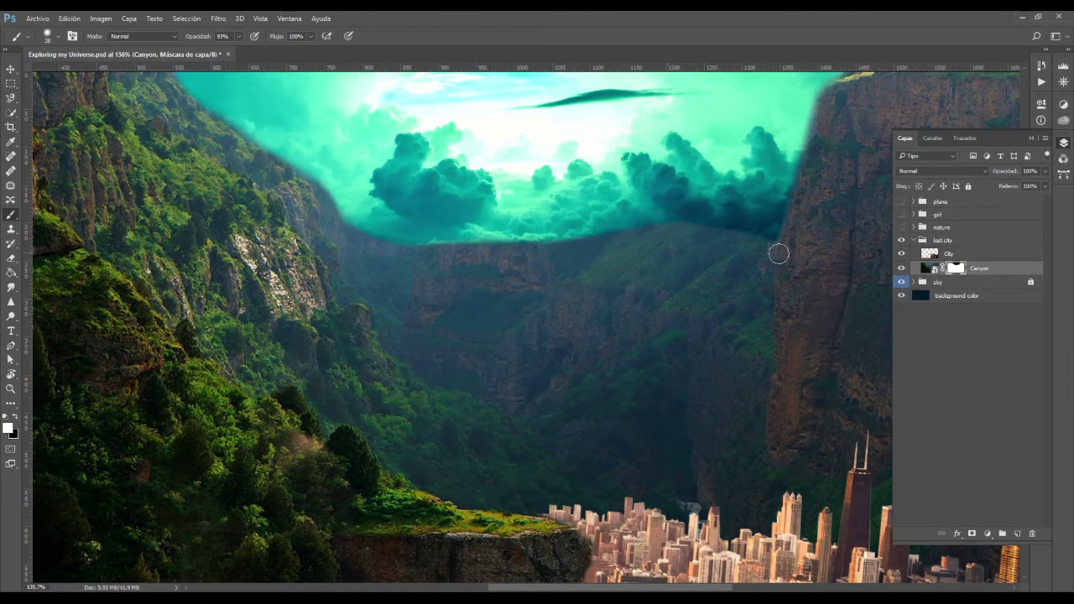
# Reveal more sky on the Canyon mask and add a Hue/Saturation adjustment to the canyon.
pyautogui.moveTo(644, 275); pyautogui.dragTo(564, 349)
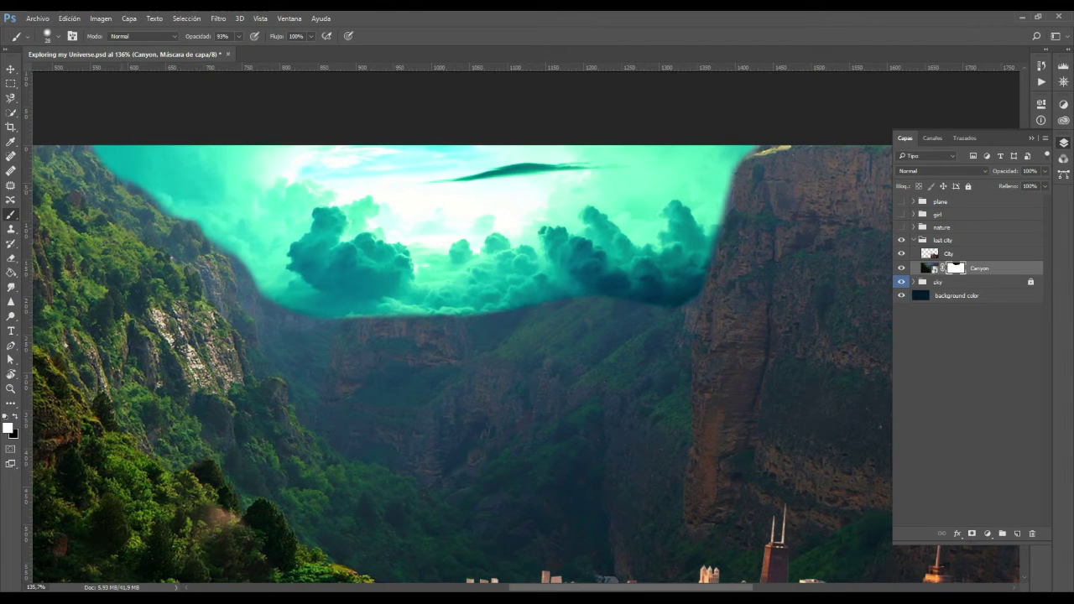
pyautogui.scroll(-3, 628, 352)
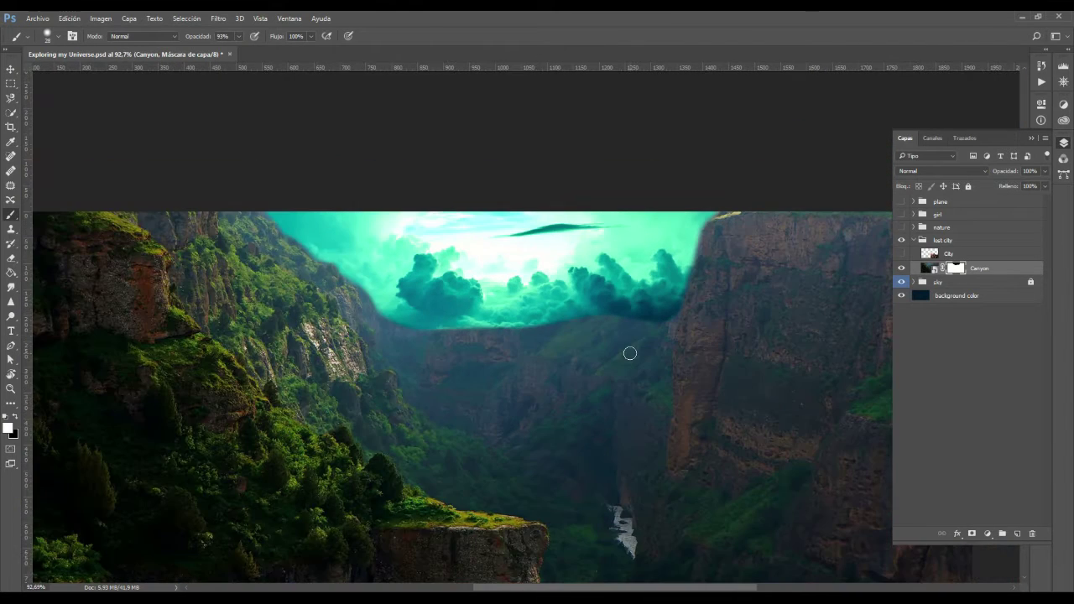
pyautogui.scroll(-2, 630, 353)
pyautogui.click(987, 533)
pyautogui.click(939, 414)
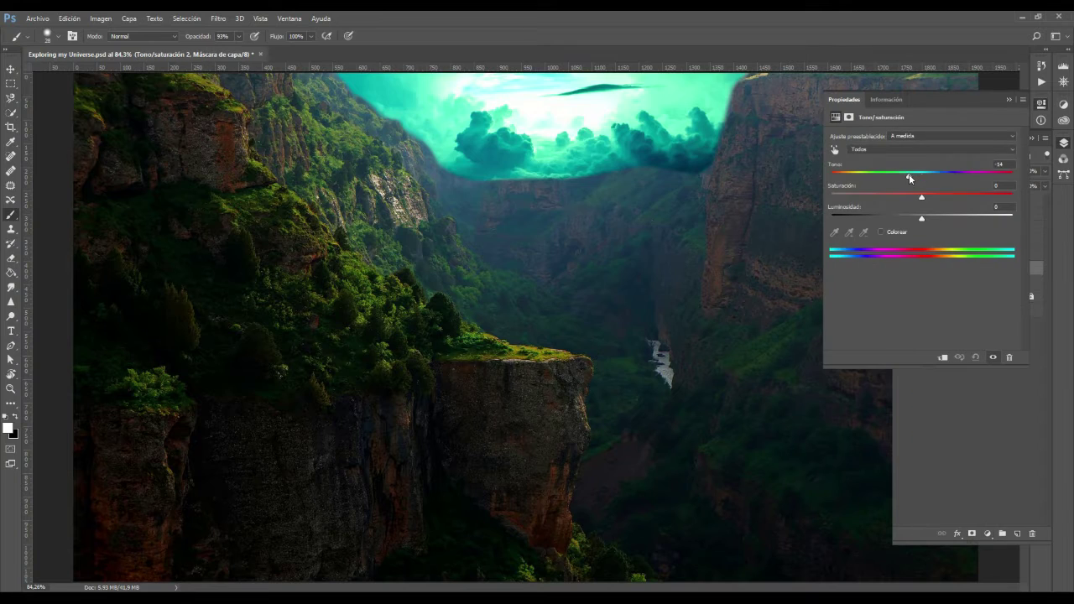
# Add a clipped Color Balance with midtones Cyan–Red -32 and Magenta–Green +8.
pyautogui.click(1010, 100)
pyautogui.click(941, 265)
pyautogui.click(946, 422)
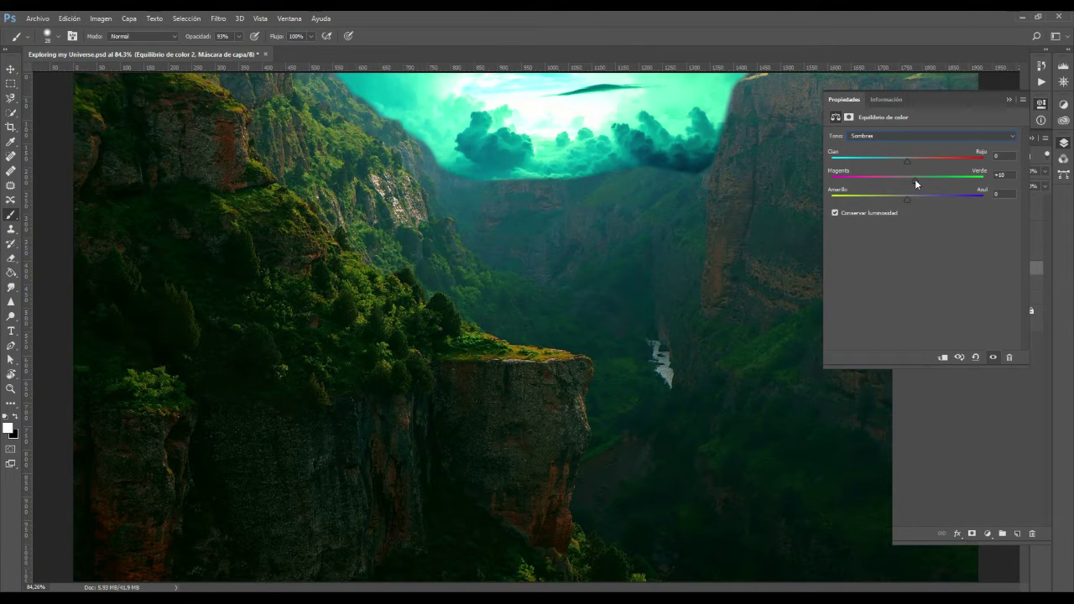
pyautogui.click(889, 135)
pyautogui.click(889, 151)
pyautogui.moveTo(906, 161); pyautogui.dragTo(882, 161)
pyautogui.moveTo(905, 180); pyautogui.dragTo(912, 180)
pyautogui.click(1009, 99)
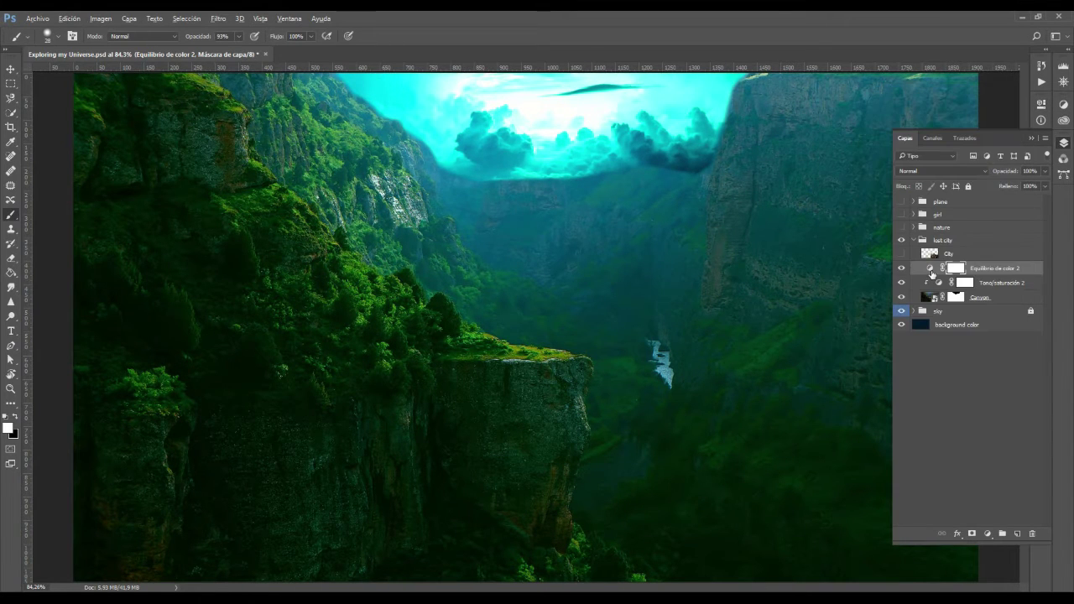
pyautogui.keyDown('alt'); pyautogui.click(932, 276); pyautogui.keyUp('alt')
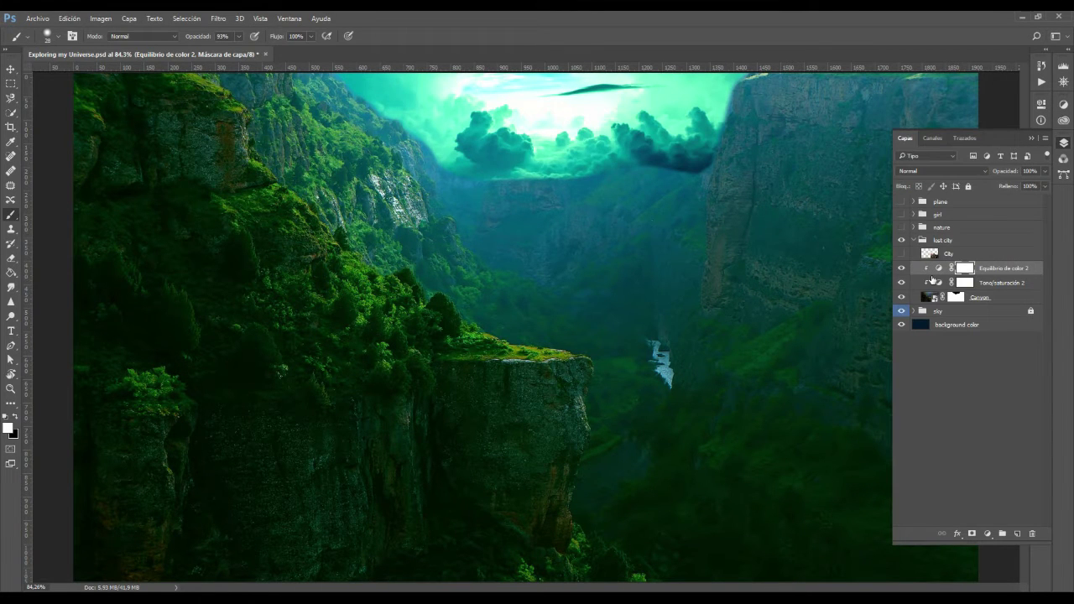
pyautogui.click(1015, 534)
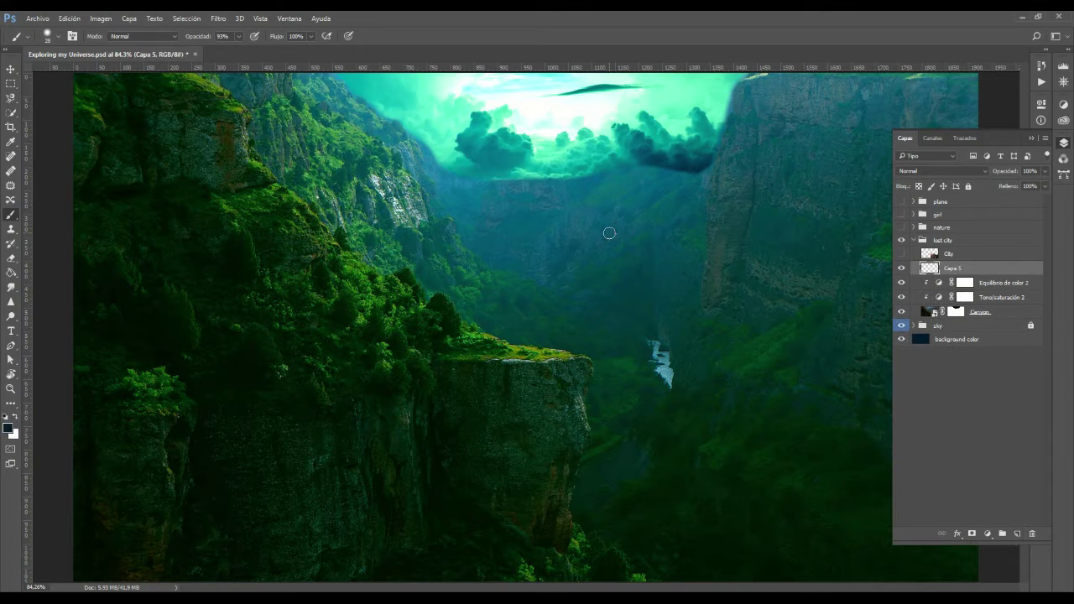
# Set up a soft cloud brush in light cyan at reduced opacity for mist.
pyautogui.rightClick(609, 233)
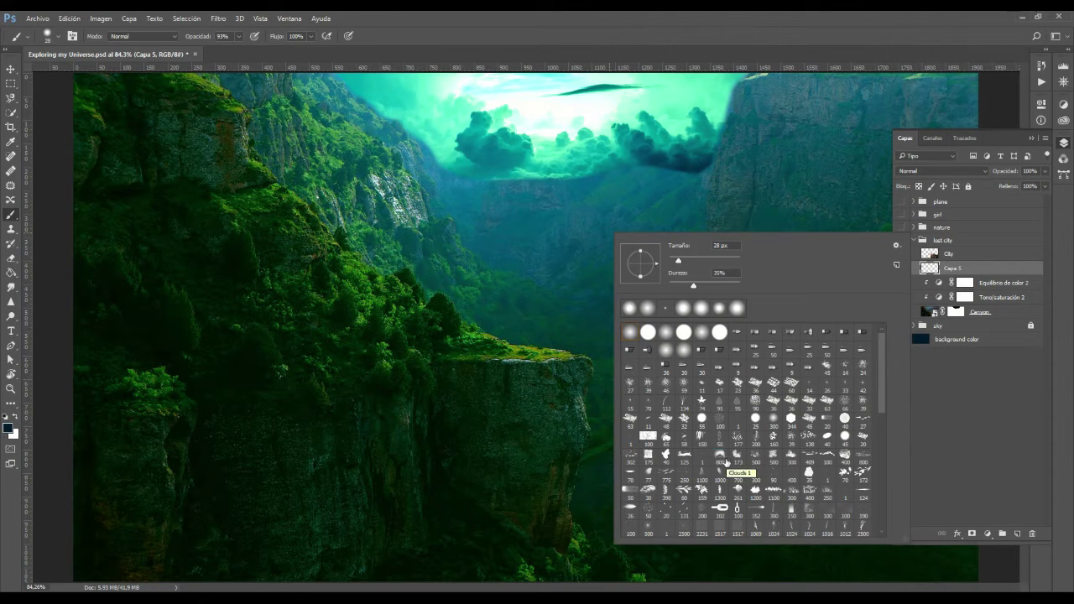
pyautogui.doubleClick(726, 462)
pyautogui.click(8, 428)
pyautogui.click(794, 211)
pyautogui.click(587, 179)
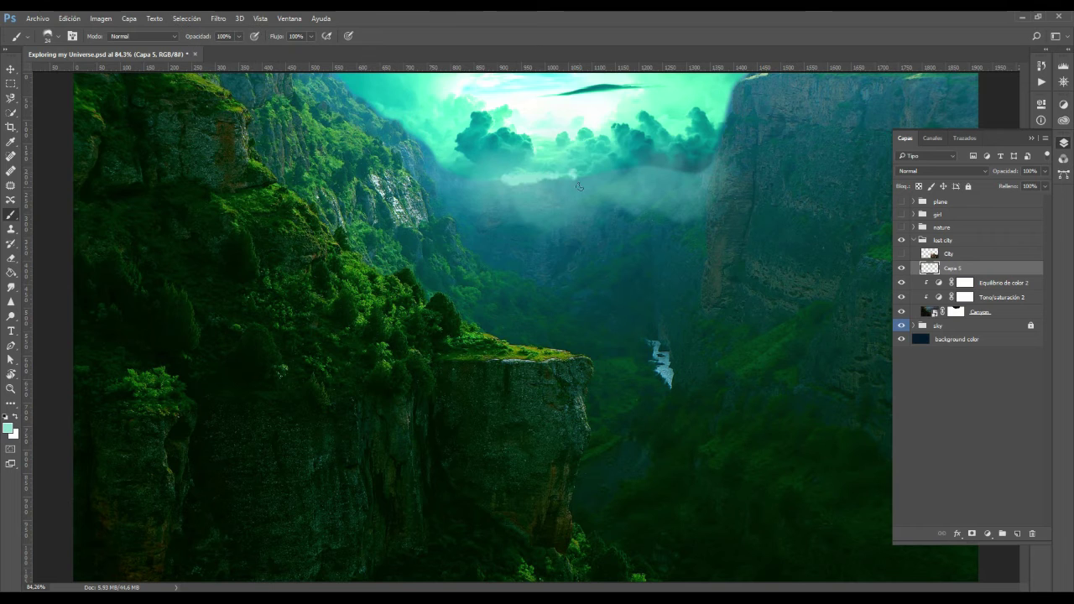
pyautogui.press('7')
pyautogui.press('9')
# Paint cyan mist across the right cliffs, the upper-left slope and the lower cliff edge.
pyautogui.moveTo(659, 172); pyautogui.dragTo(554, 178)
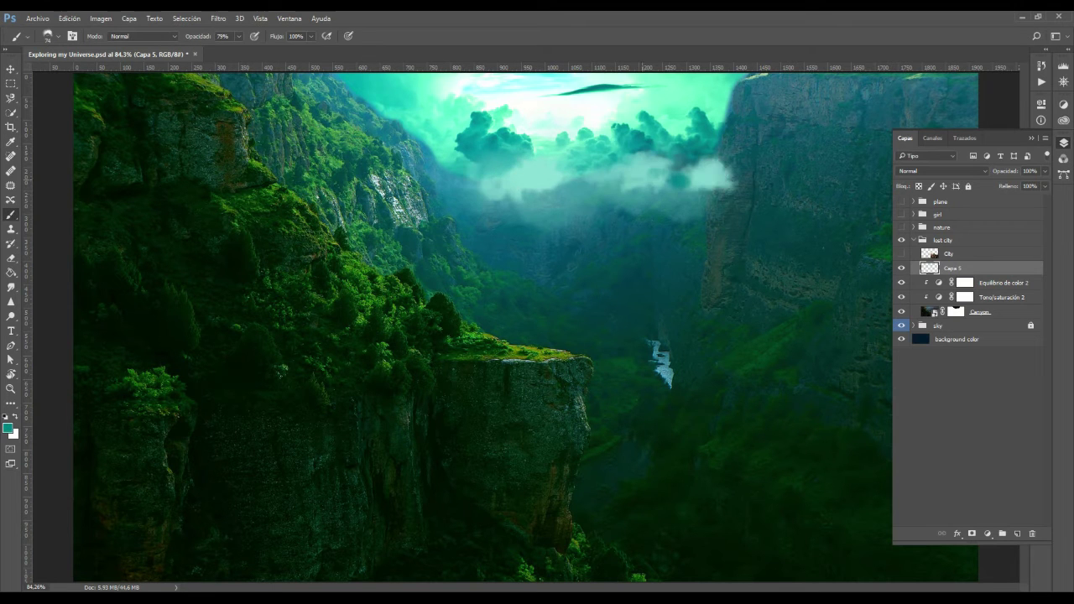
pyautogui.click(8, 428)
pyautogui.click(827, 210)
pyautogui.moveTo(638, 227); pyautogui.dragTo(805, 177)
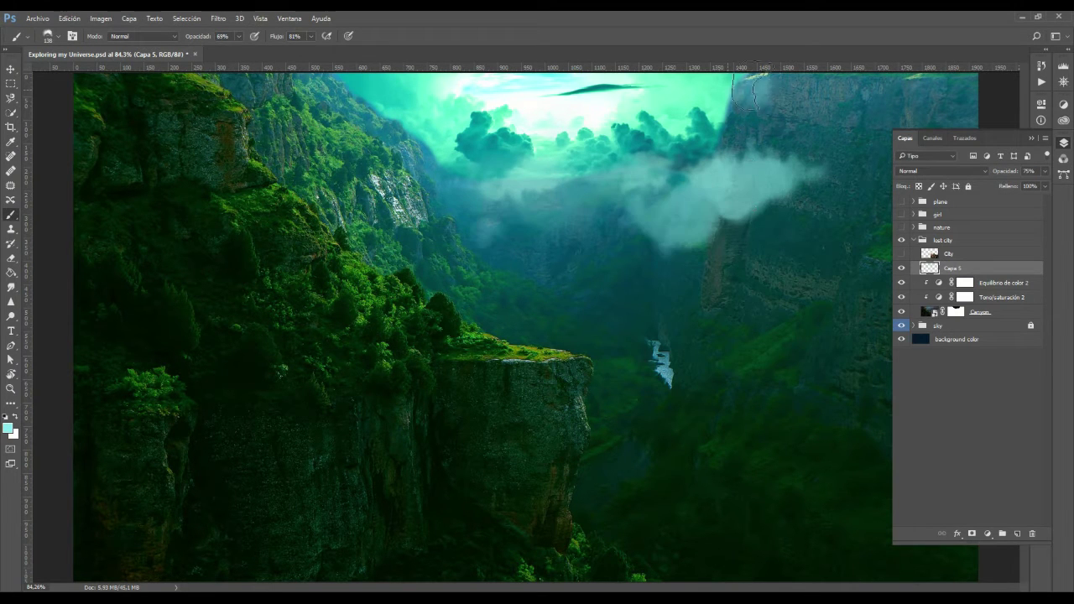
pyautogui.rightClick(881, 511)
pyautogui.moveTo(864, 222); pyautogui.dragTo(931, 225)
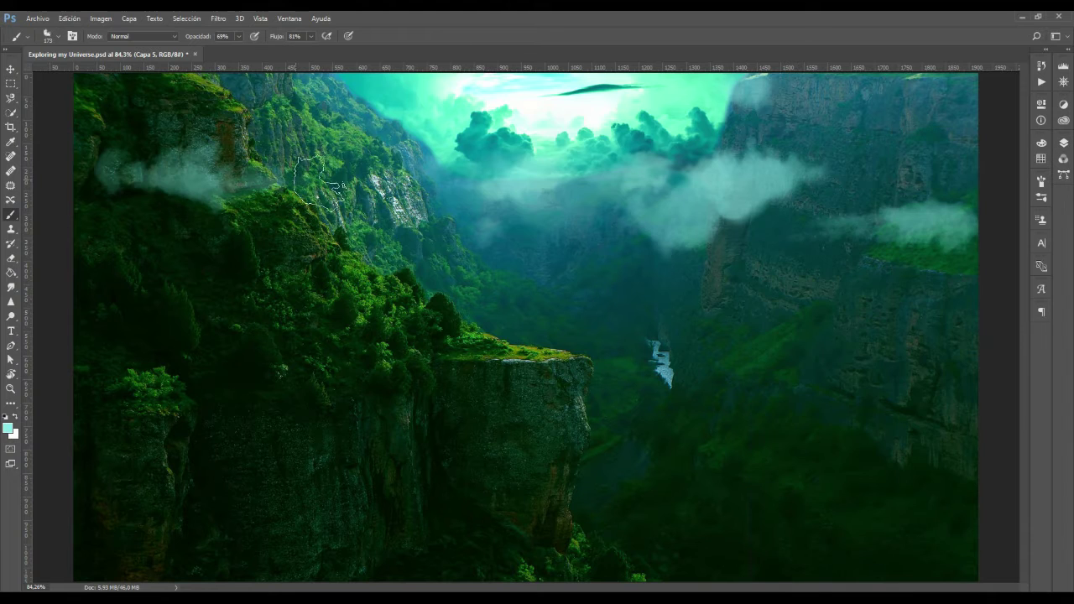
pyautogui.moveTo(109, 167); pyautogui.dragTo(252, 172)
pyautogui.moveTo(277, 185); pyautogui.dragTo(369, 201)
pyautogui.moveTo(381, 424); pyautogui.dragTo(621, 444)
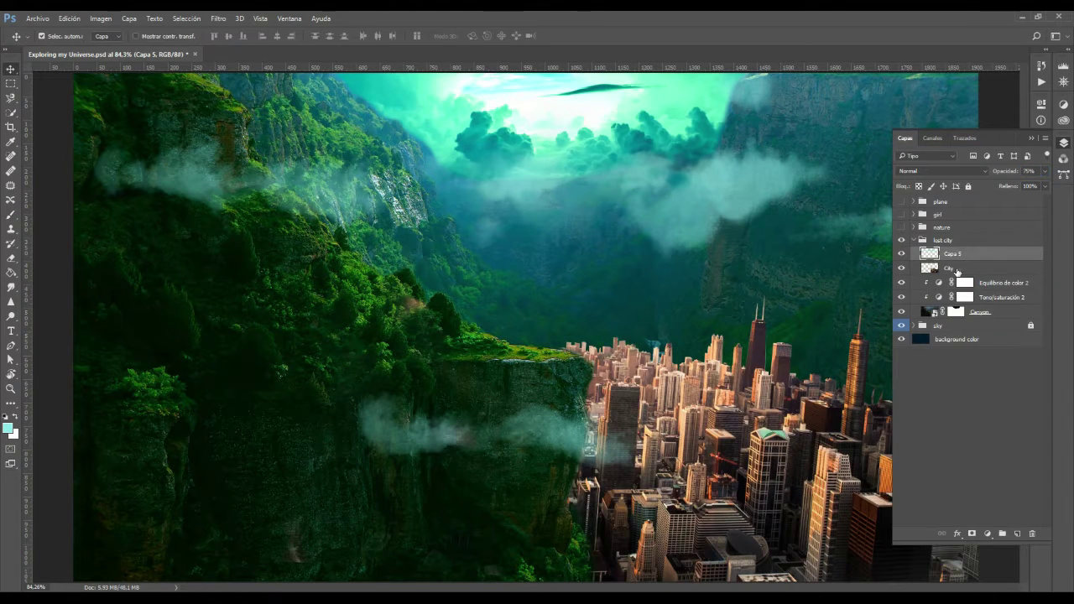
pyautogui.click(987, 536)
# Add a Curves adjustment brightening the city and a Hue/Saturation lowering its saturation.
pyautogui.click(962, 357)
pyautogui.moveTo(935, 231); pyautogui.dragTo(942, 211)
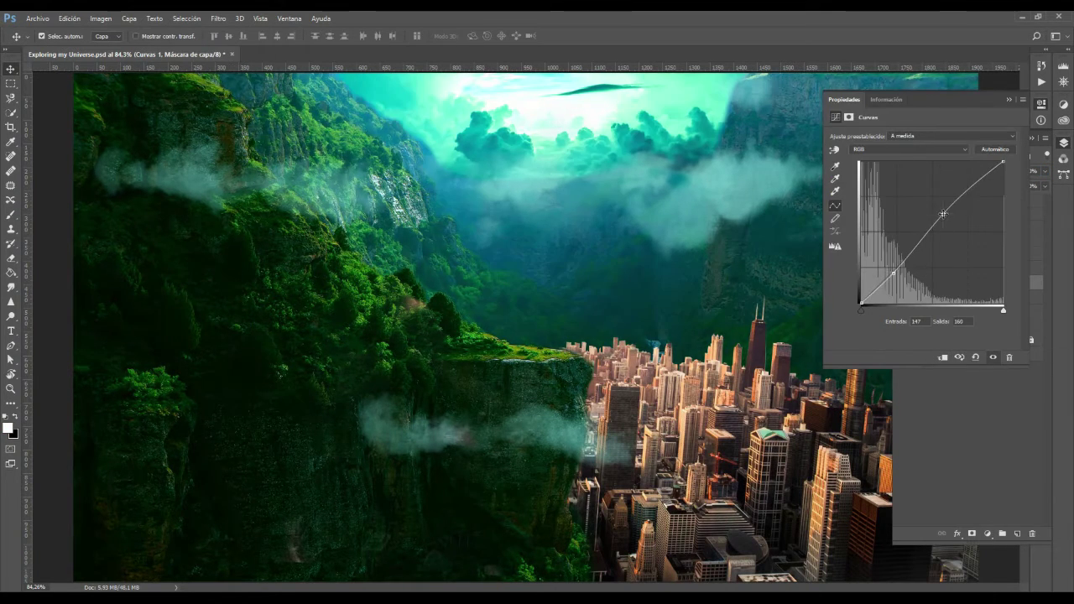
pyautogui.click(1016, 101)
pyautogui.click(987, 535)
pyautogui.click(960, 404)
pyautogui.moveTo(921, 175)
pyautogui.mouseDown()
pyautogui.moveTo(888, 197)
pyautogui.moveTo(929, 218)
pyautogui.mouseUp()
# Shift the city's Color Balance toward blue, green and cyan highlights.
pyautogui.click(753, 325)
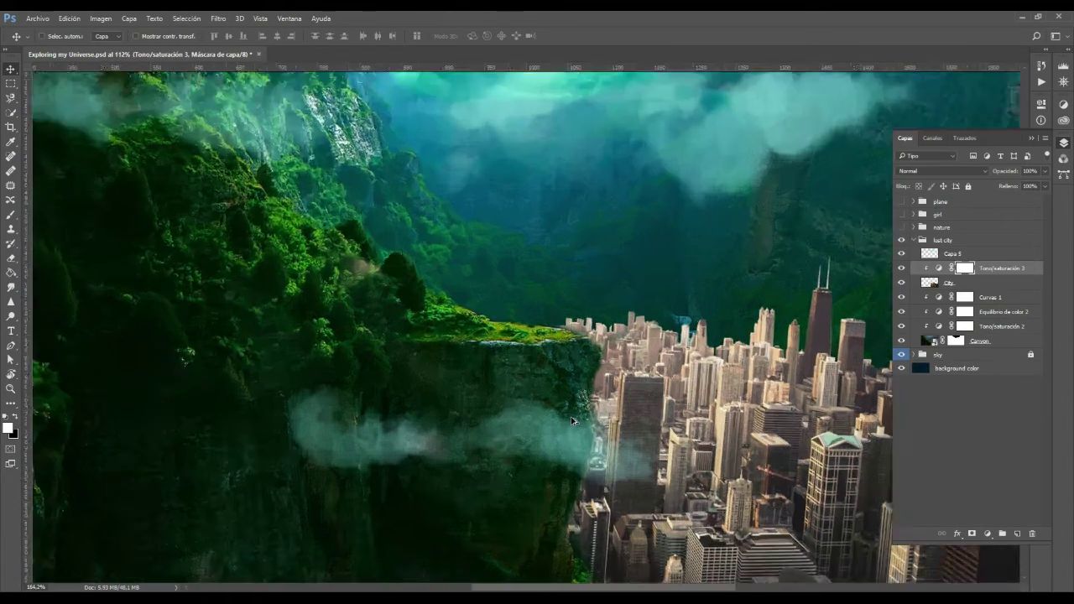
pyautogui.scroll(5, 753, 326)
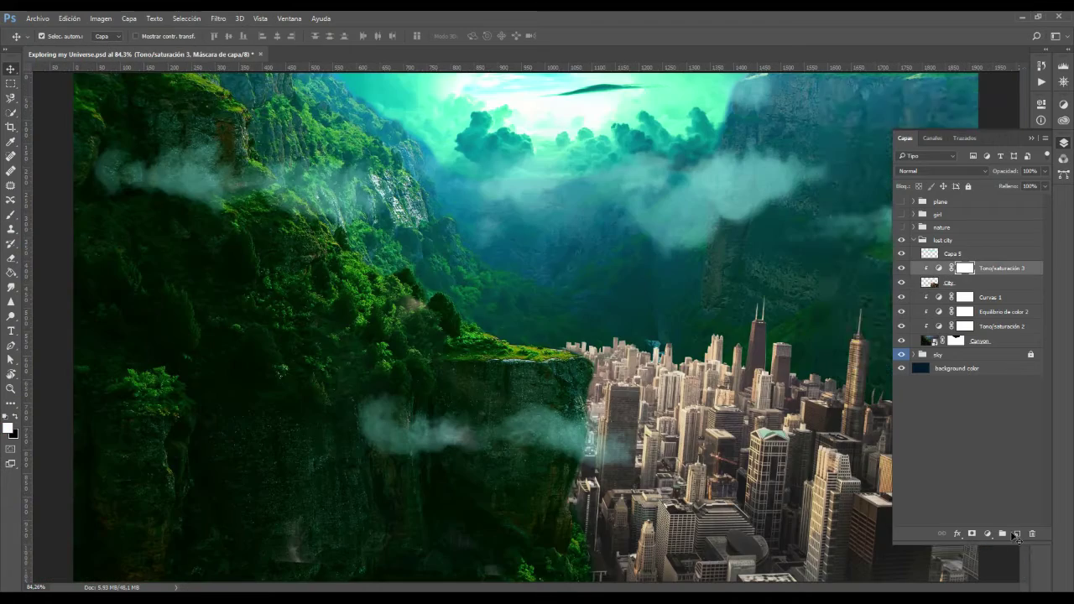
pyautogui.moveTo(906, 198); pyautogui.dragTo(923, 198)
pyautogui.moveTo(906, 179)
pyautogui.mouseDown()
pyautogui.moveTo(921, 179)
pyautogui.moveTo(900, 180)
pyautogui.mouseUp()
pyautogui.moveTo(906, 162); pyautogui.dragTo(881, 161)
pyautogui.moveTo(907, 199); pyautogui.dragTo(906, 199)
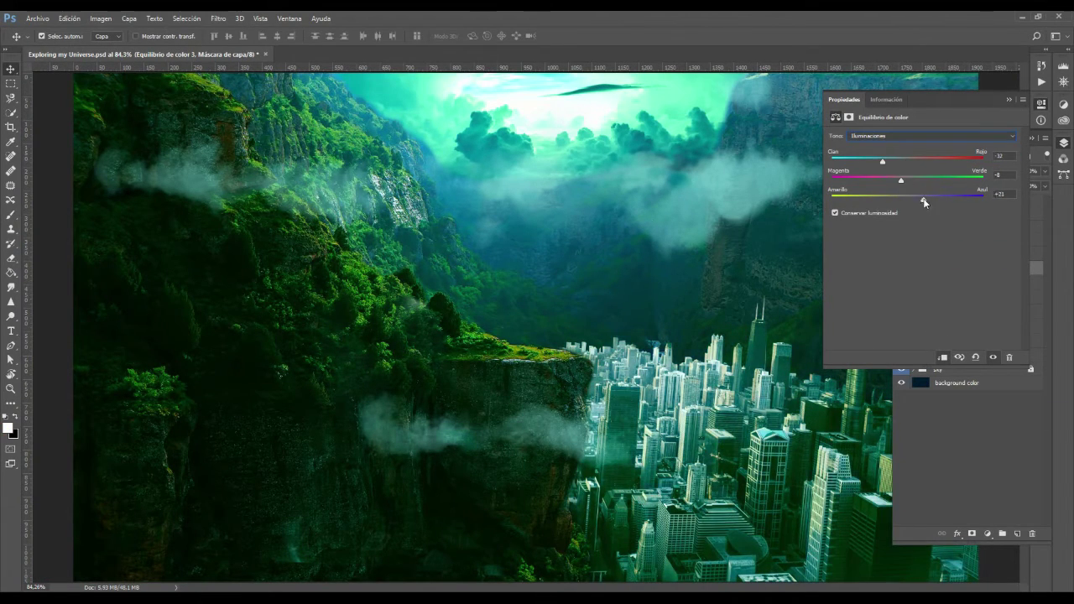
# Add a Levels adjustment clipped to the city.
pyautogui.click(987, 534)
pyautogui.click(959, 345)
pyautogui.click(1009, 99)
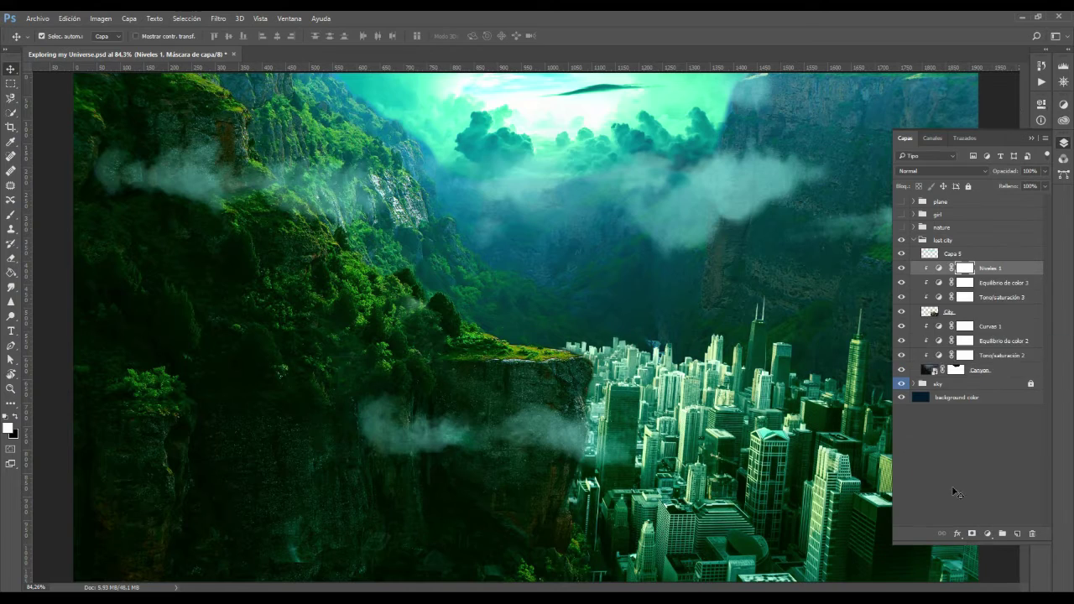
# Collapse the lost city group and make the nature group with forest and tree visible.
pyautogui.click(1017, 534)
pyautogui.click(914, 240)
pyautogui.click(1063, 142)
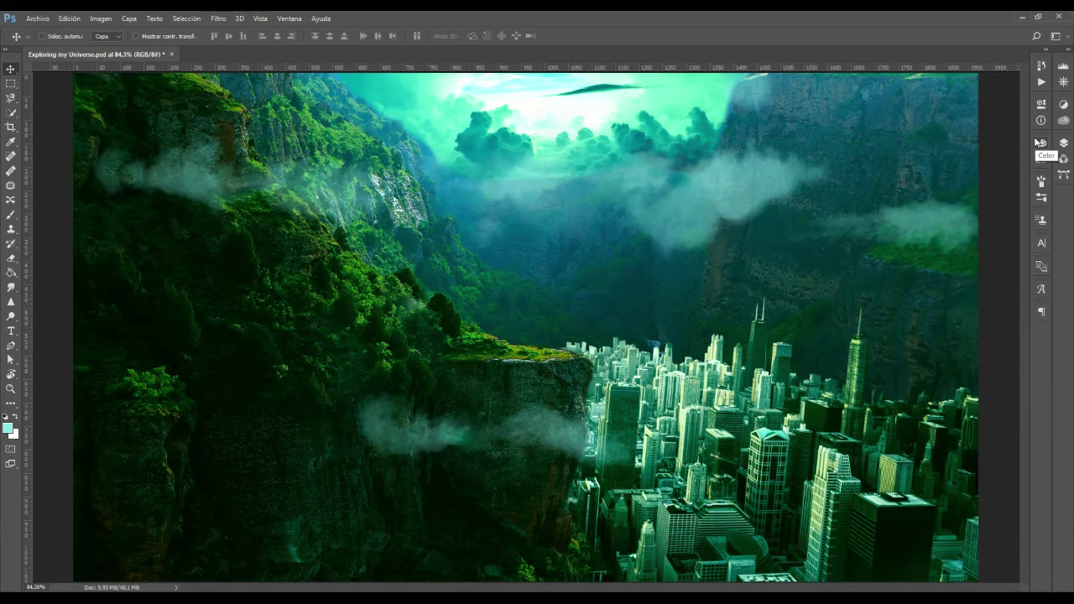
pyautogui.click(1063, 142)
pyautogui.click(900, 242)
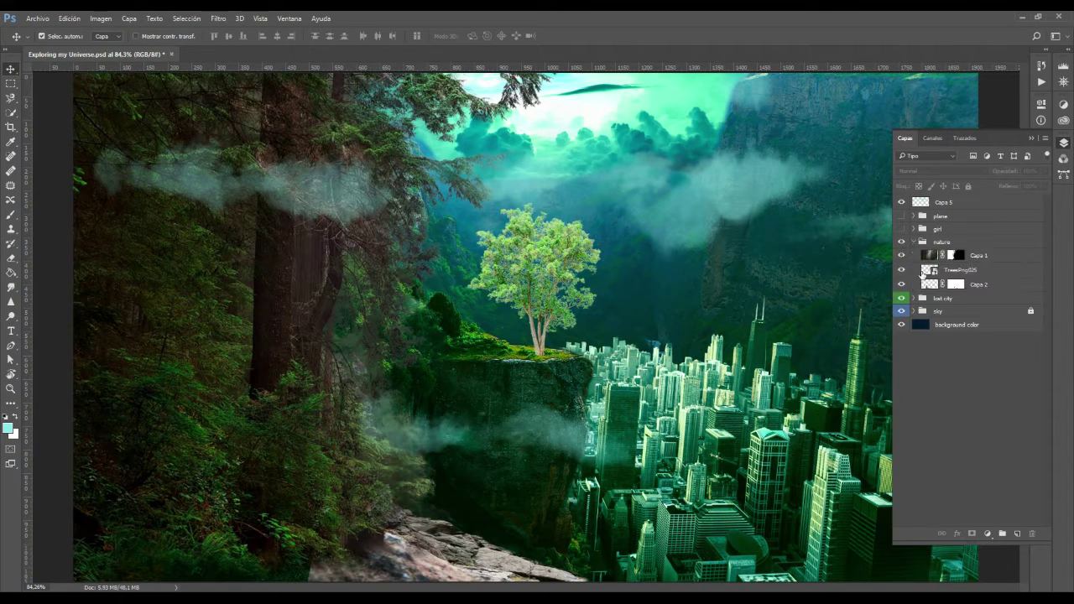
# Grade the forest with a brightening Hue/Saturation and Color Balance highlights pushed toward cyan.
pyautogui.click(901, 269)
pyautogui.click(986, 534)
pyautogui.click(959, 410)
pyautogui.moveTo(921, 214); pyautogui.dragTo(928, 219)
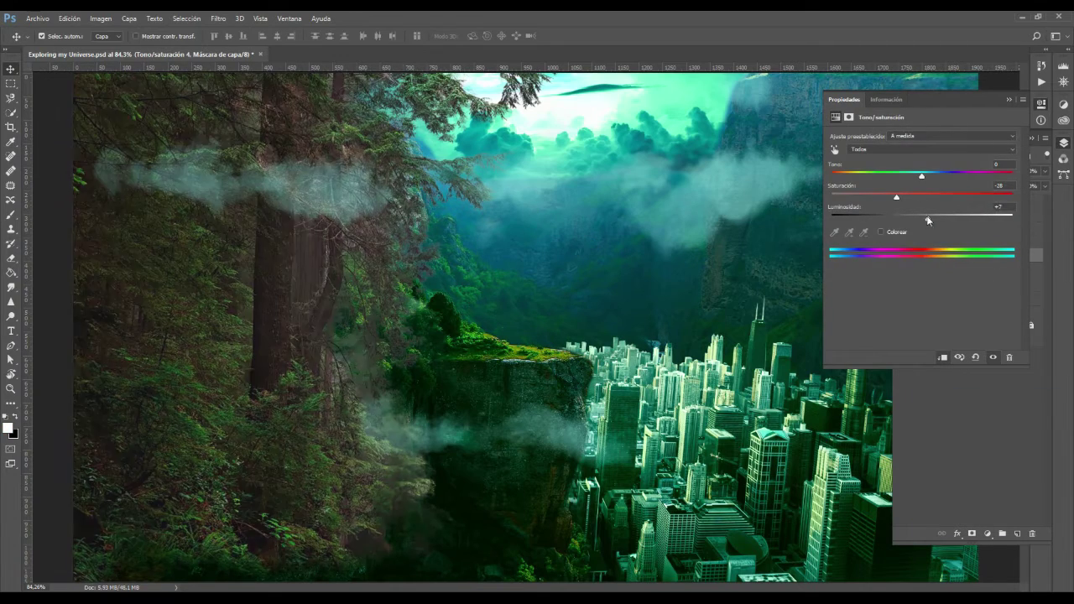
pyautogui.click(1062, 143)
pyautogui.click(986, 533)
pyautogui.click(959, 421)
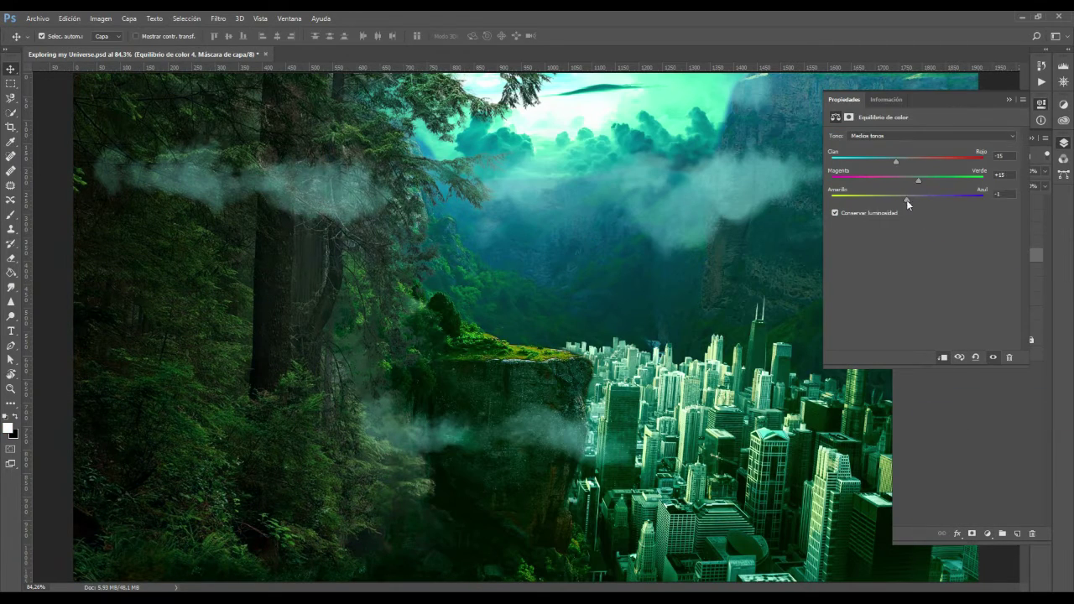
pyautogui.press('Down')
pyautogui.press('Down')
pyautogui.moveTo(906, 161); pyautogui.dragTo(874, 161)
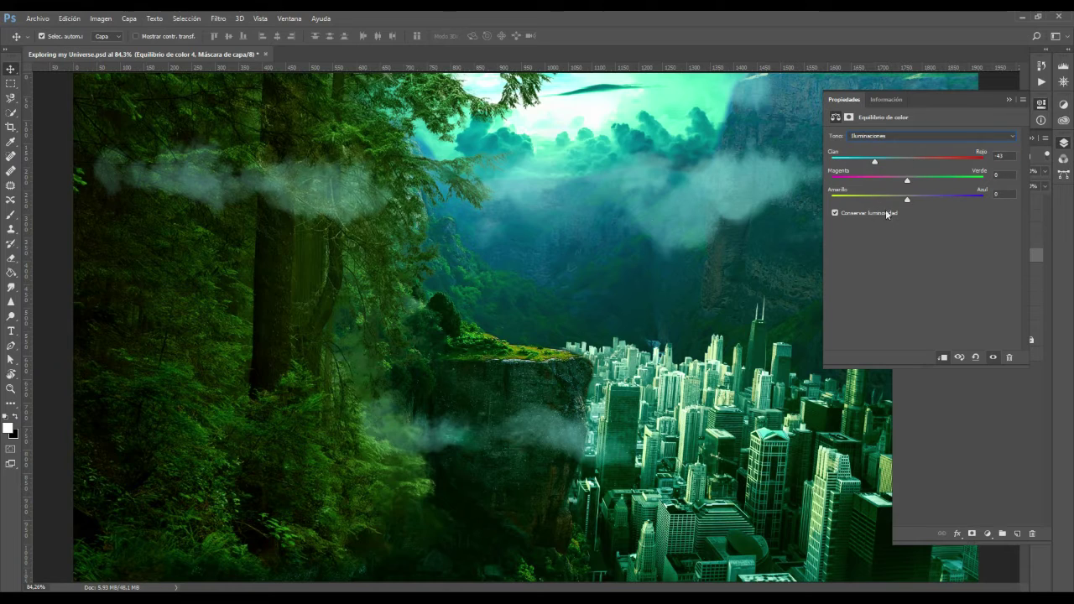
# Add a Levels adjustment to the forest and switch the tree's Color Balance to midtones.
pyautogui.hotkey('ctrl', 'shift', 'alt', 'n')
pyautogui.press('e')
pyautogui.rightClick(348, 225)
pyautogui.press('Escape')
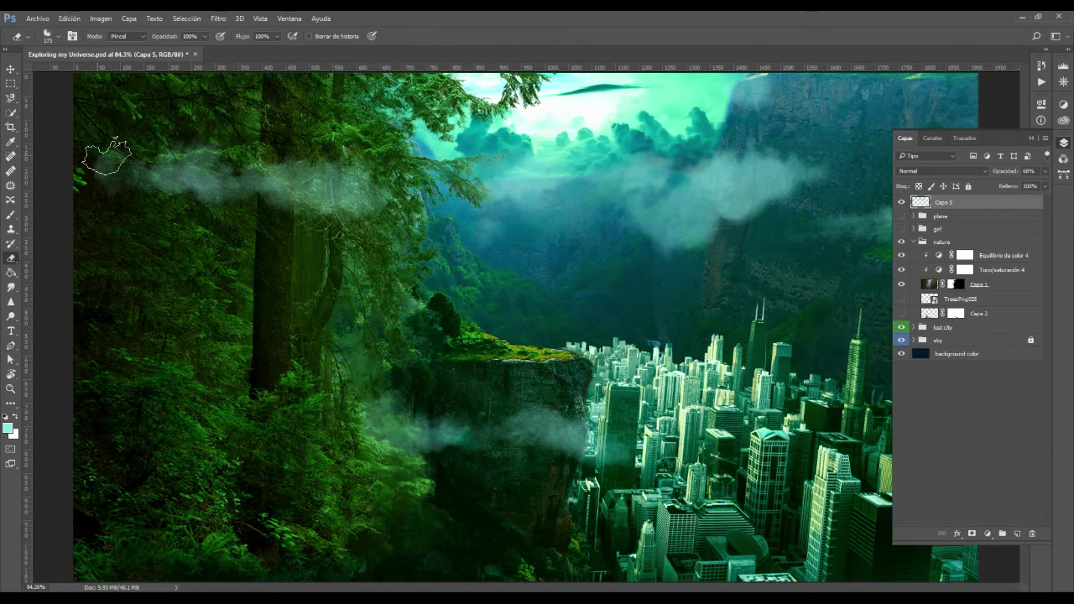
pyautogui.click(986, 533)
pyautogui.click(948, 340)
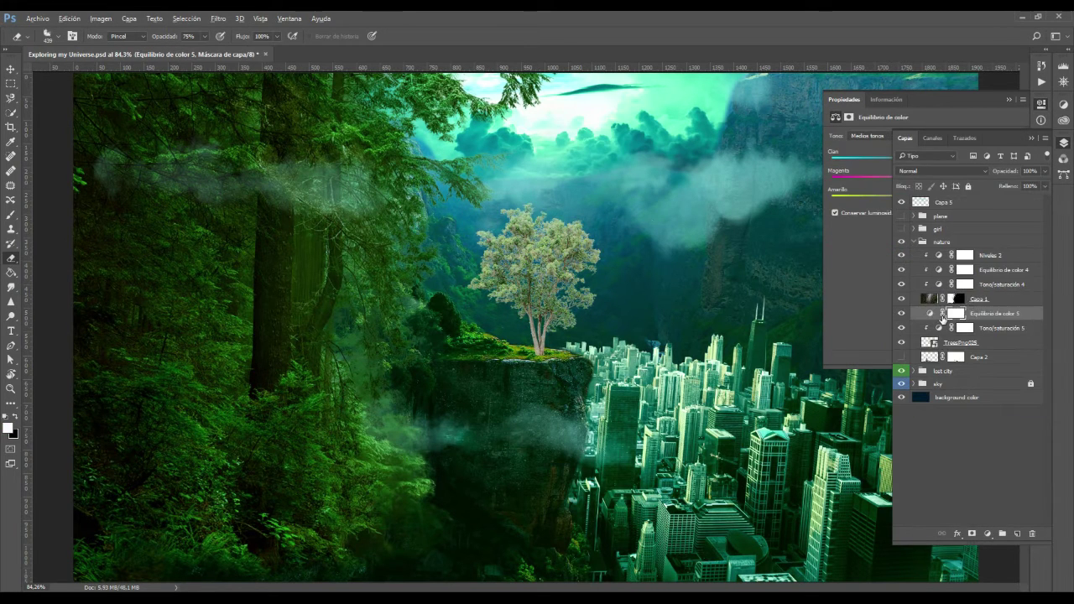
pyautogui.click(942, 317)
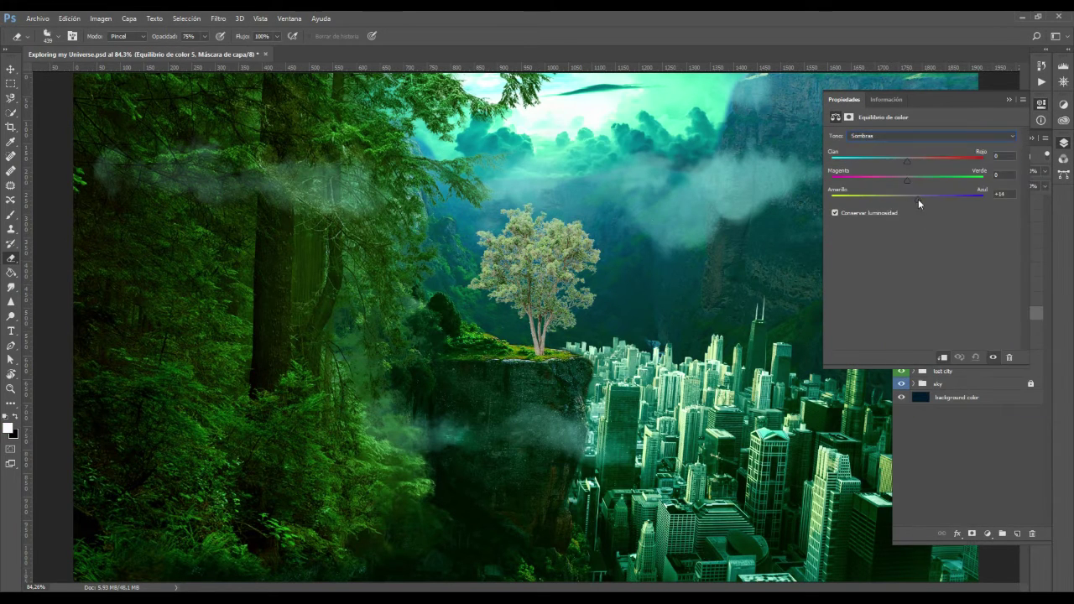
pyautogui.click(898, 135)
pyautogui.click(891, 146)
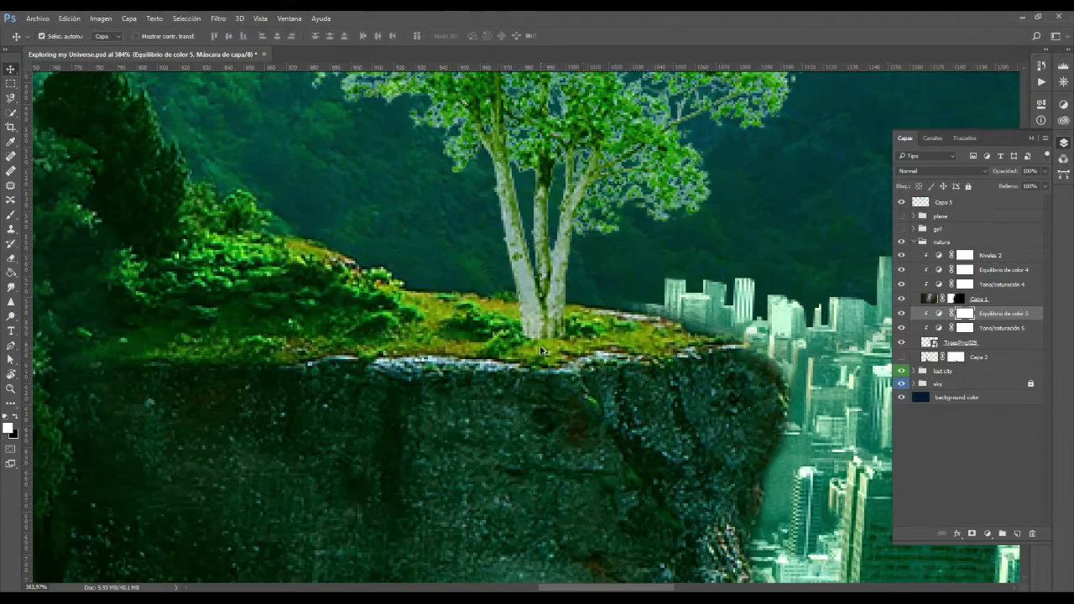
# On a new layer, paint dark grass green over the tree's base on the ledge.
pyautogui.press('b')
pyautogui.hotkey('ctrl', 'shift', 'alt', 'n')
pyautogui.rightClick(533, 454)
pyautogui.press('Escape')
pyautogui.rightClick(509, 461)
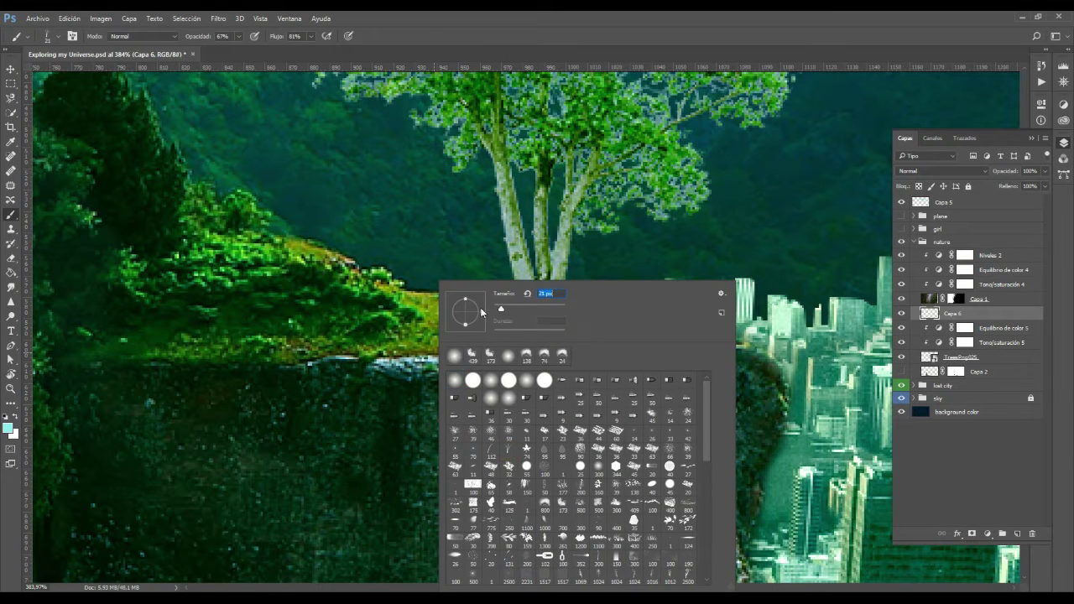
pyautogui.keyDown('alt'); pyautogui.click(488, 312); pyautogui.keyUp('alt')
pyautogui.click(7, 428)
pyautogui.click(827, 209)
pyautogui.moveTo(536, 332); pyautogui.dragTo(529, 358)
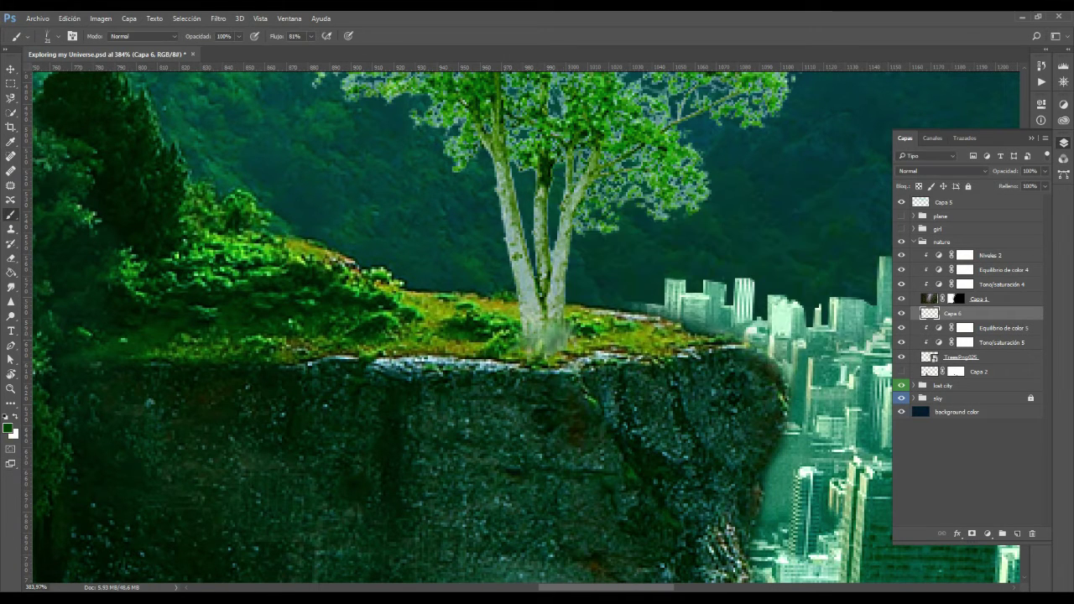
# Add Hue/Saturation and Color Balance adjustments to the rocks.
pyautogui.rightClick(577, 296)
pyautogui.click(862, 293)
pyautogui.click(723, 183)
pyautogui.rightClick(577, 295)
pyautogui.click(863, 294)
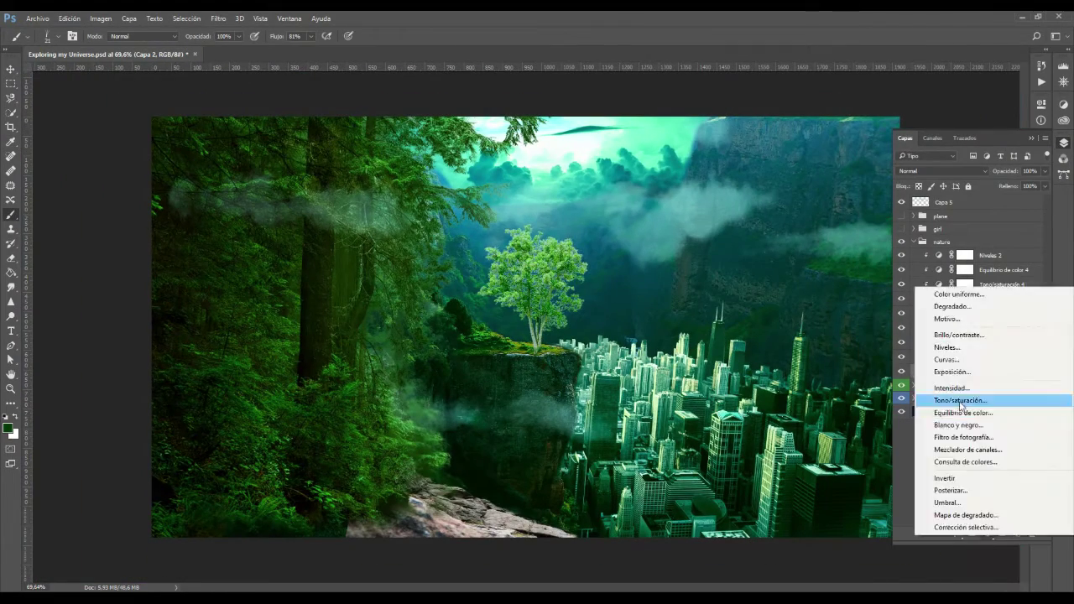
pyautogui.click(961, 401)
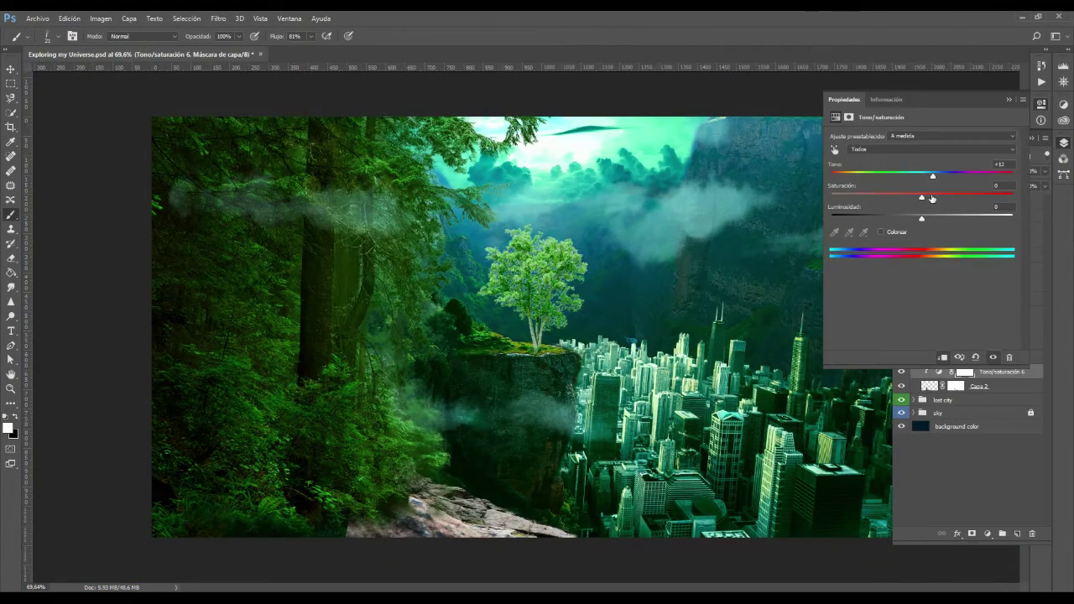
pyautogui.click(944, 359)
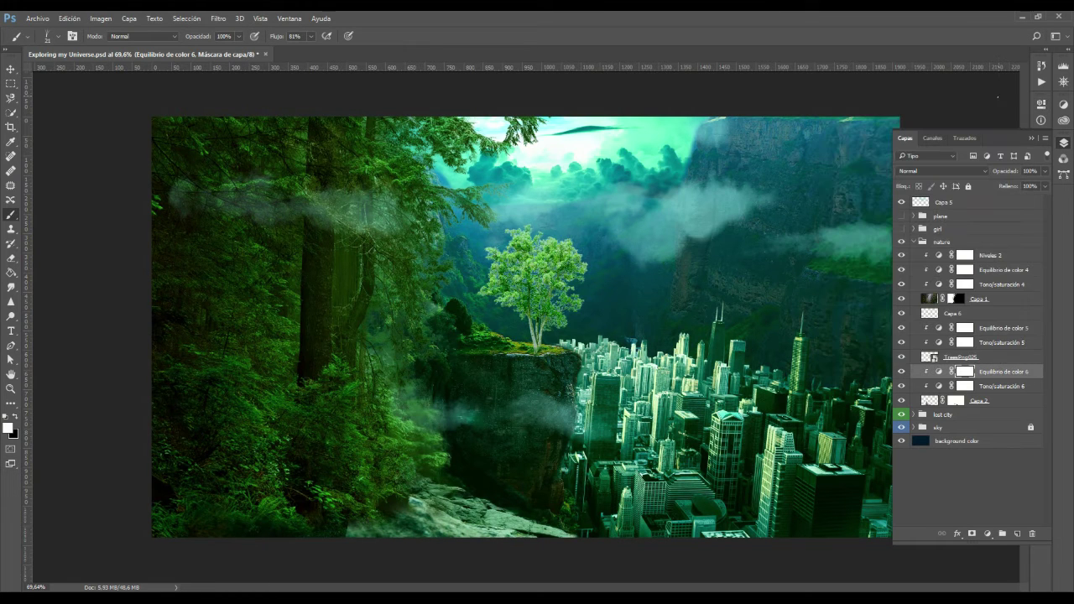
# Scale the tree down on the cliff top and label the nature group yellow.
pyautogui.moveTo(496, 248); pyautogui.dragTo(513, 292)
pyautogui.rightClick(512, 294)
pyautogui.press('Return')
pyautogui.click(914, 243)
pyautogui.rightClick(965, 242)
pyautogui.click(838, 568)
pyautogui.click(901, 228)
# Show the girl group and give the girl a Drop Shadow layer style.
pyautogui.click(973, 242)
pyautogui.hotkey('ctrl', 't')
pyautogui.press('Return')
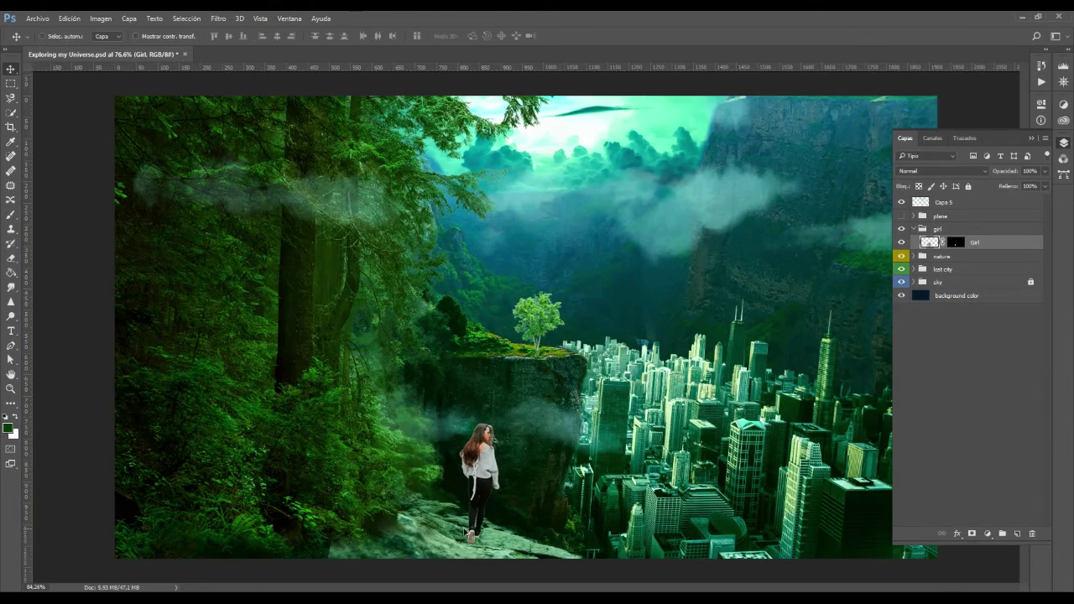
pyautogui.scroll(3, 512, 472)
pyautogui.click(956, 533)
pyautogui.click(973, 520)
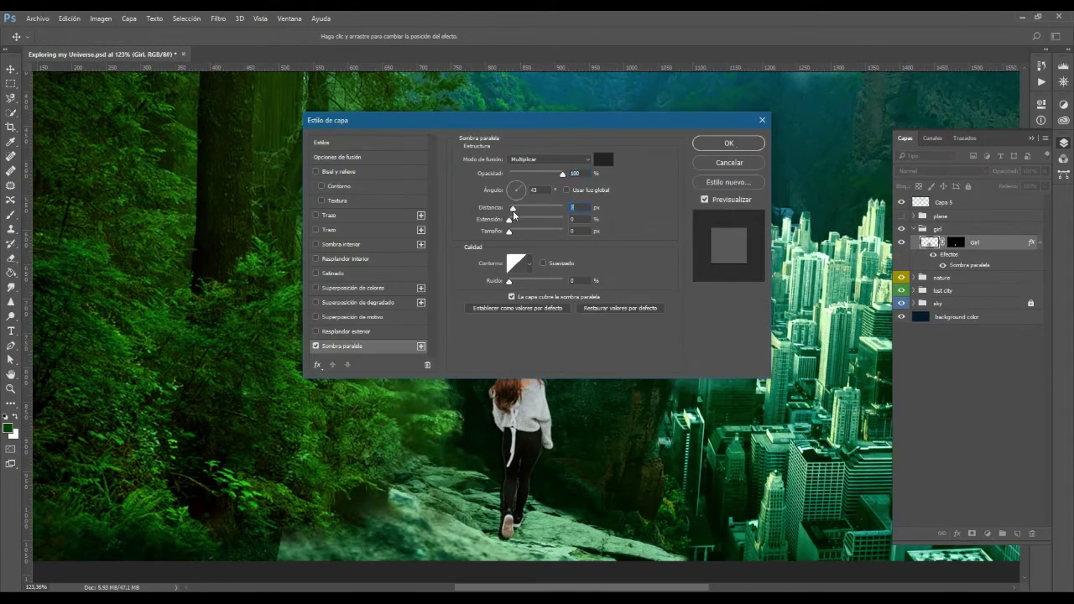
pyautogui.click(743, 143)
# Separate the drop shadow onto its own layer, flip it vertically and widen it leftward.
pyautogui.rightClick(973, 269)
pyautogui.click(923, 484)
pyautogui.hotkey('ctrl', 't')
pyautogui.rightClick(517, 290)
pyautogui.click(577, 472)
pyautogui.scroll(-3, 515, 453)
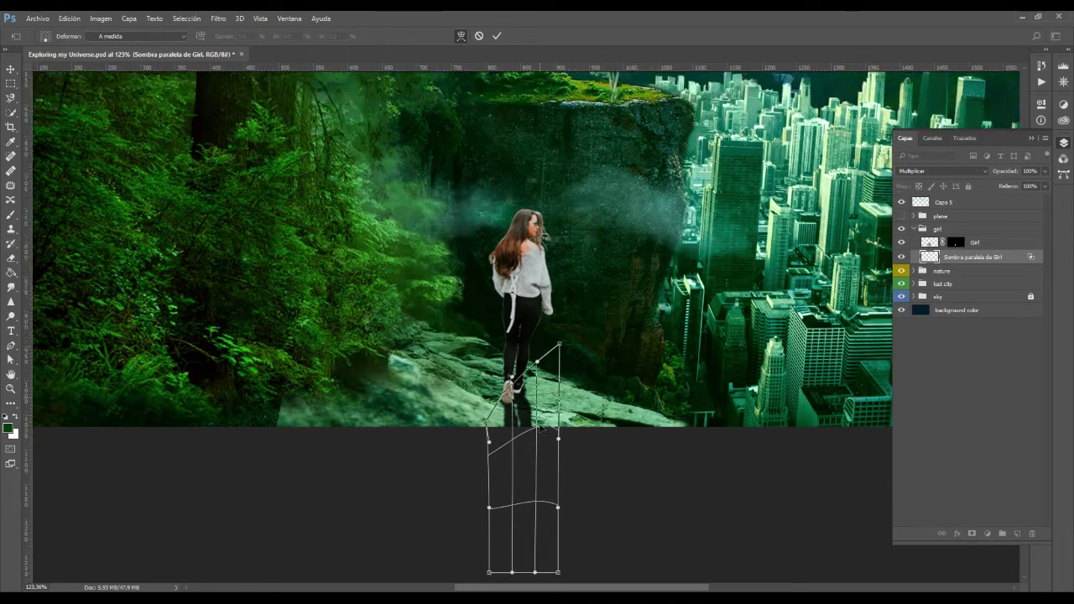
pyautogui.scroll(-3, 521, 469)
pyautogui.moveTo(487, 520); pyautogui.dragTo(412, 499)
pyautogui.moveTo(465, 417); pyautogui.dragTo(456, 421)
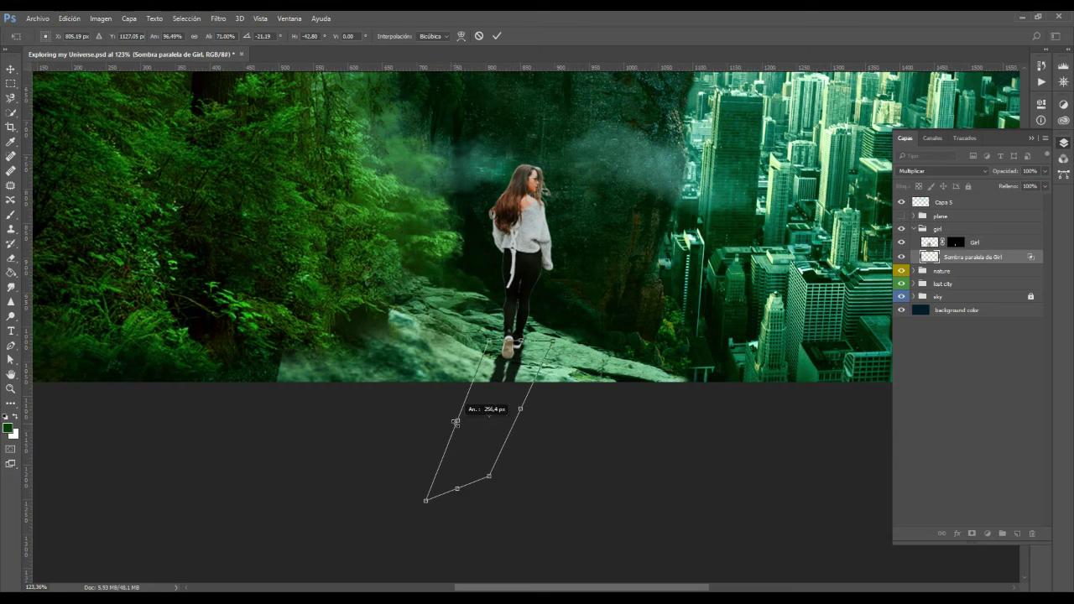
pyautogui.press('Return')
# Soften the shadow with a Gaussian Blur and fade it to 80% opacity.
pyautogui.press('e')
pyautogui.keyDown('alt'); pyautogui.scroll(4, 495, 453); pyautogui.keyUp('alt')
pyautogui.rightClick(516, 273)
pyautogui.press('Escape')
pyautogui.click(218, 18)
pyautogui.click(428, 210)
pyautogui.click(833, 220)
pyautogui.press('b')
pyautogui.rightClick(490, 319)
pyautogui.press('Escape')
pyautogui.moveTo(1000, 179); pyautogui.dragTo(988, 178)
# Stretch the shadow into a long slant across the rocky path.
pyautogui.hotkey('ctrl', 't')
pyautogui.scroll(-2, 396, 518)
pyautogui.moveTo(395, 517)
pyautogui.mouseDown()
pyautogui.moveTo(293, 482)
pyautogui.moveTo(134, 575)
pyautogui.mouseUp()
pyautogui.press('Return')
pyautogui.hotkey('ctrl', '0')
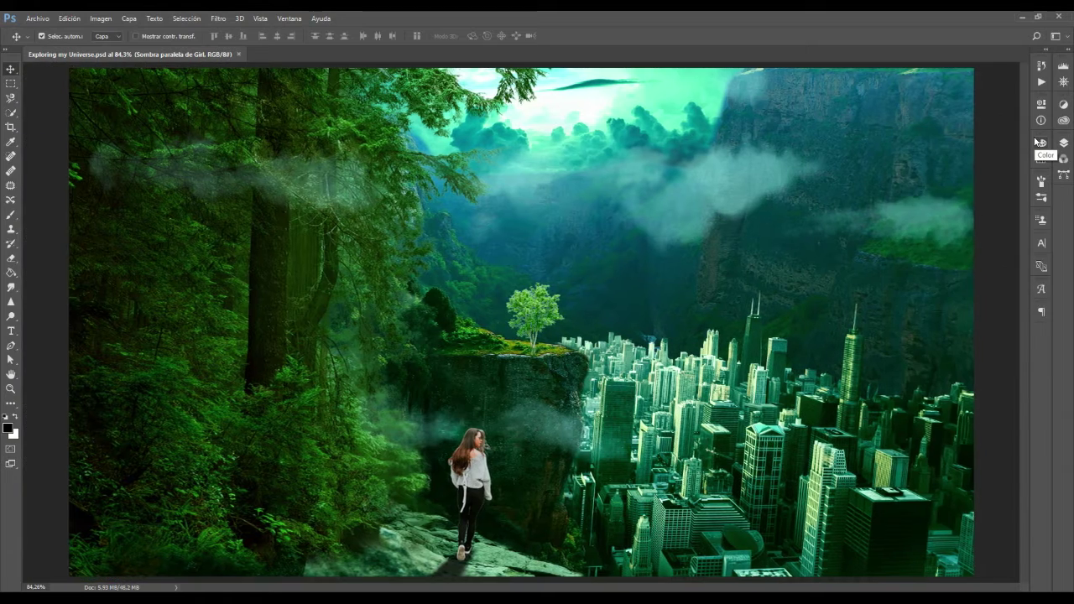
# Add Hue/Saturation and Color Balance adjustments to the girl.
pyautogui.click(986, 534)
pyautogui.click(961, 396)
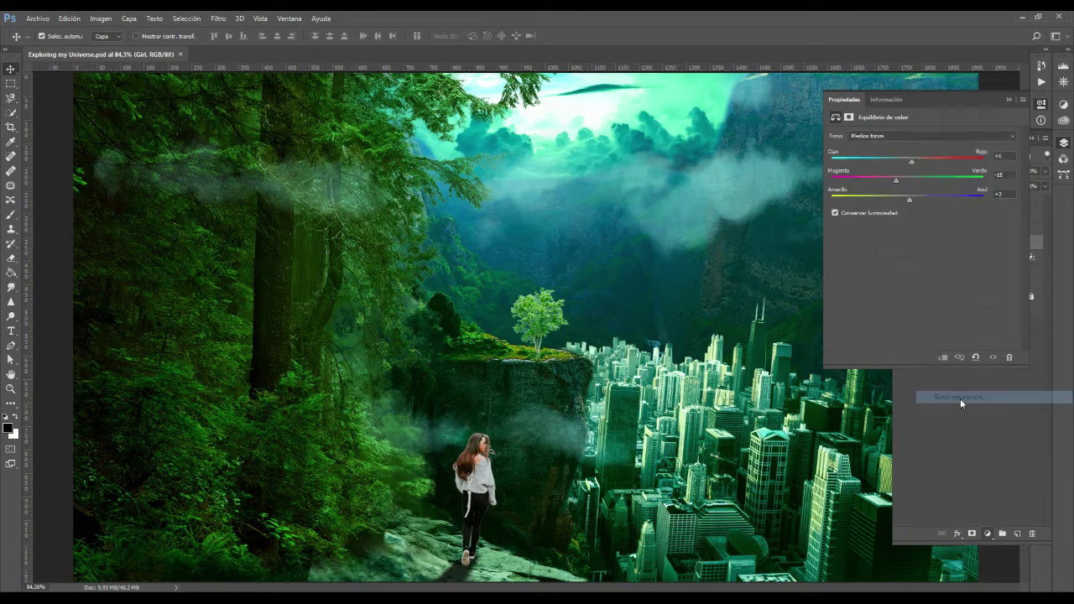
pyautogui.click(986, 533)
pyautogui.click(957, 412)
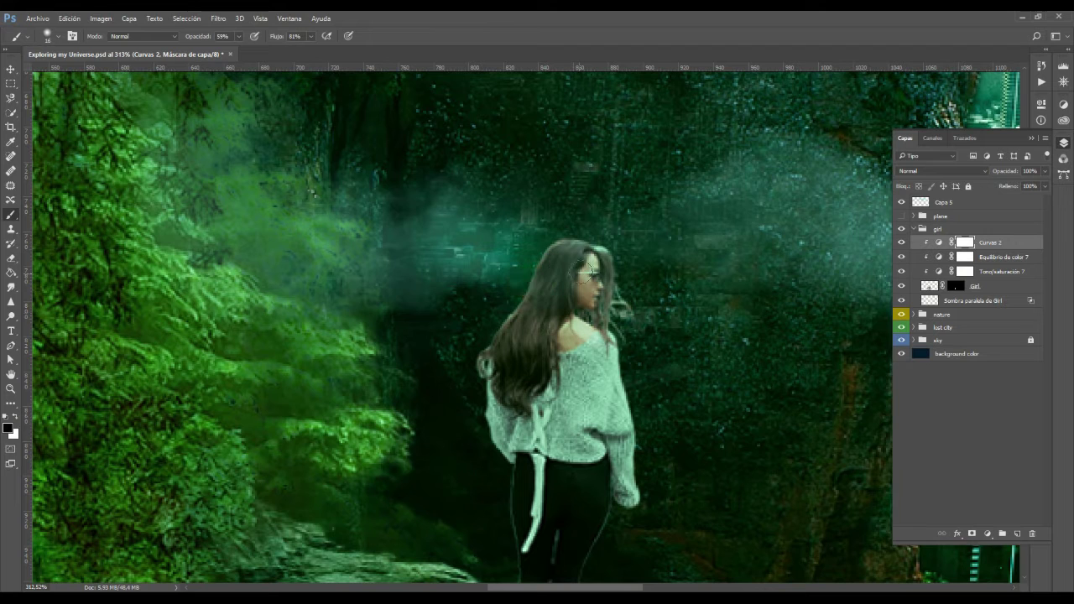
pyautogui.moveTo(454, 432); pyautogui.dragTo(435, 306)
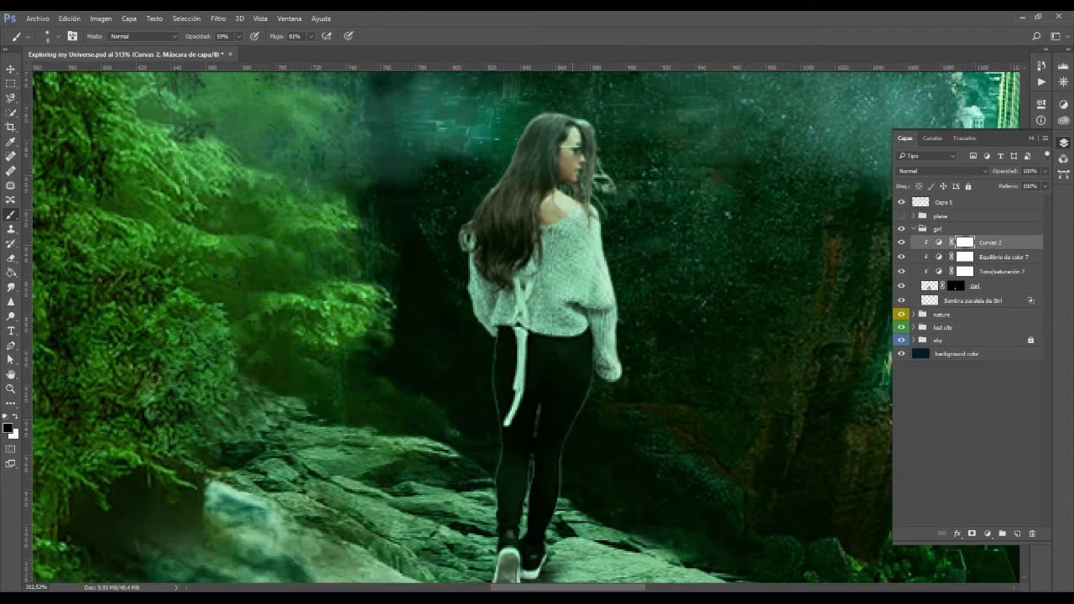
# Add a new layer above the girl's adjustments blended as Soft Light (Luz suave).
pyautogui.click(1014, 533)
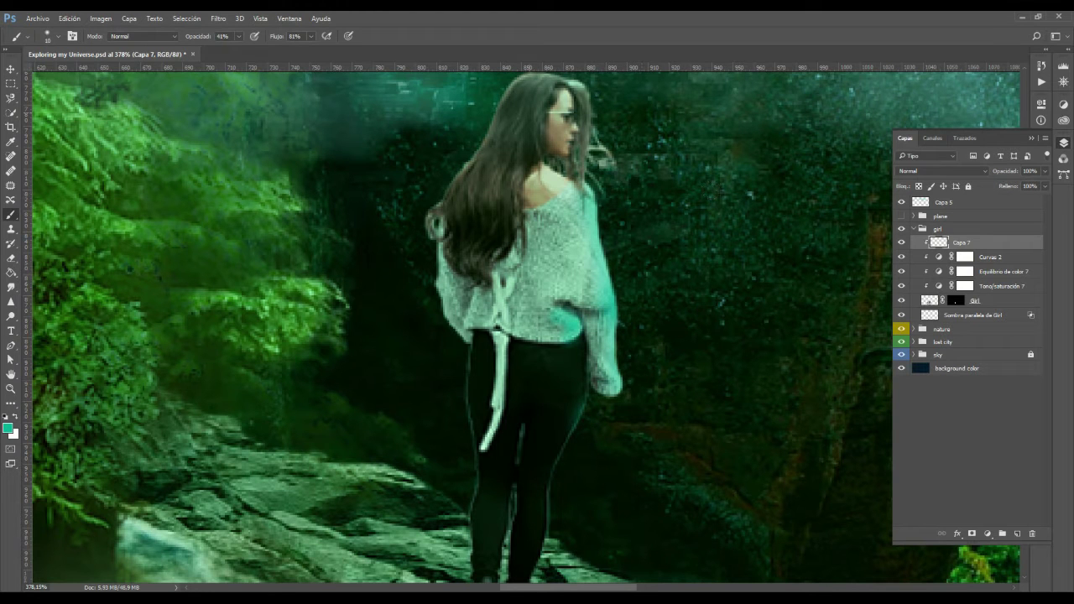
pyautogui.click(939, 171)
pyautogui.click(985, 198)
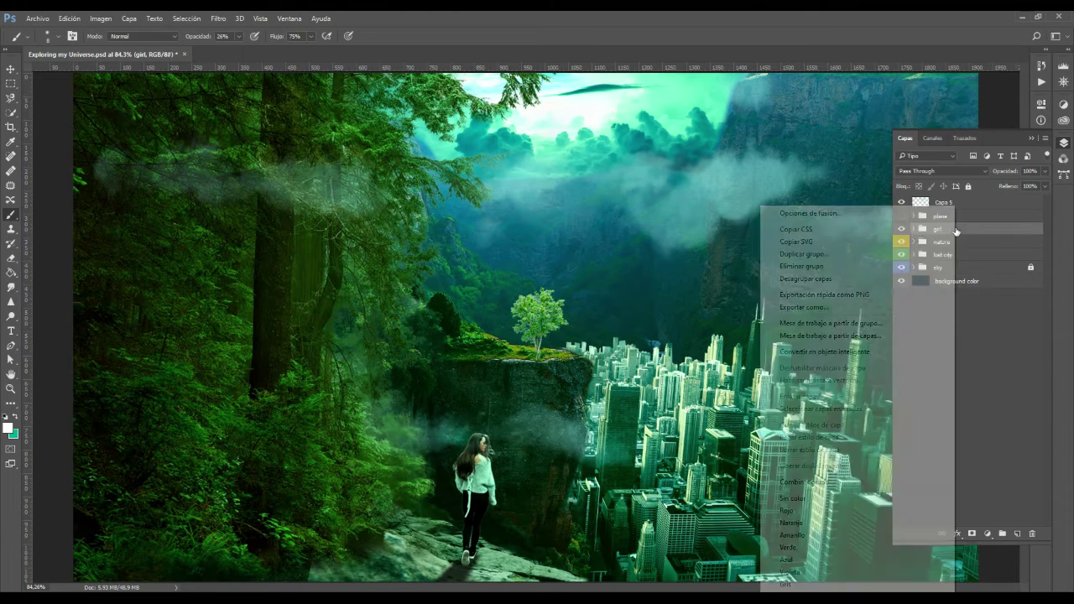
# Move the plane down and to the left, then zoom in on its propellers.
pyautogui.keyDown('ctrl'); pyautogui.click(686, 202); pyautogui.keyUp('ctrl')
pyautogui.hotkey('ctrl', 't')
pyautogui.moveTo(650, 209)
pyautogui.mouseDown()
pyautogui.moveTo(622, 200)
pyautogui.moveTo(688, 155)
pyautogui.mouseUp()
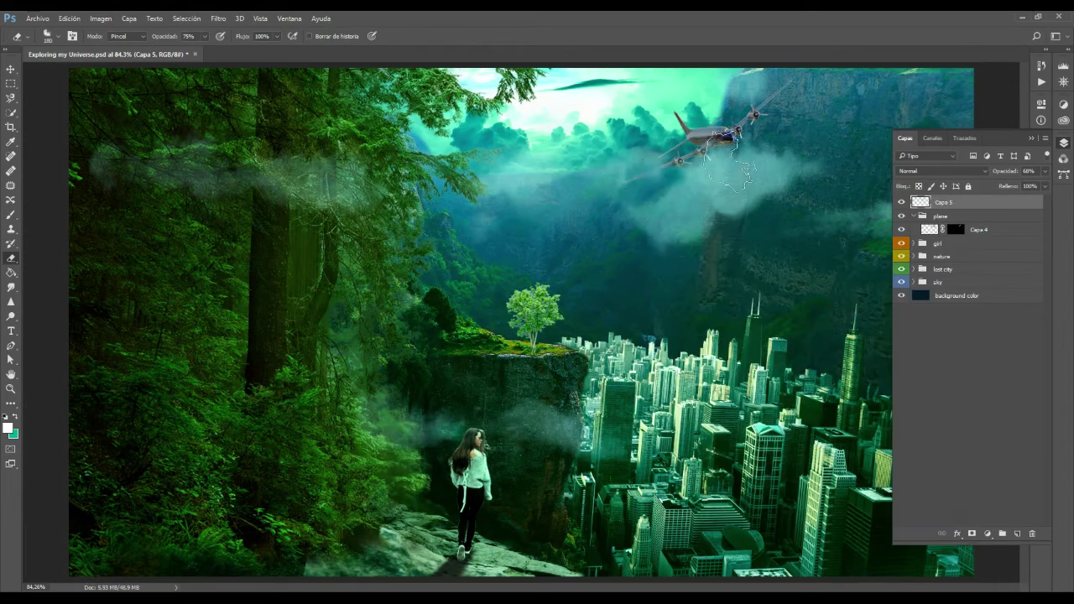
pyautogui.press('v')
pyautogui.scroll(5, 619, 232)
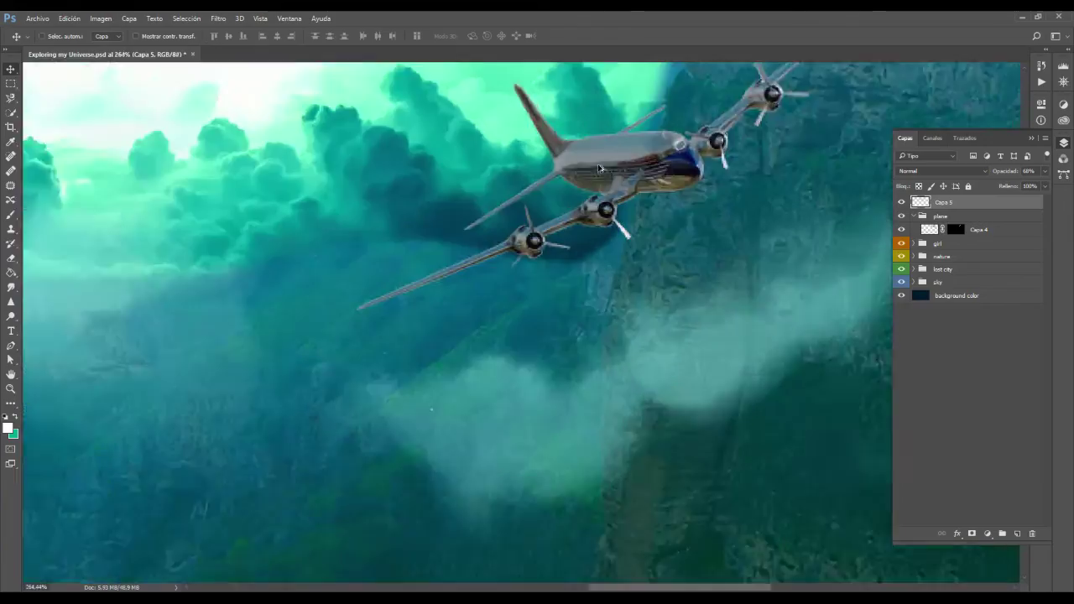
# Quick-select the propeller blades on Capa 4 and apply Motion Blur to them.
pyautogui.press('w')
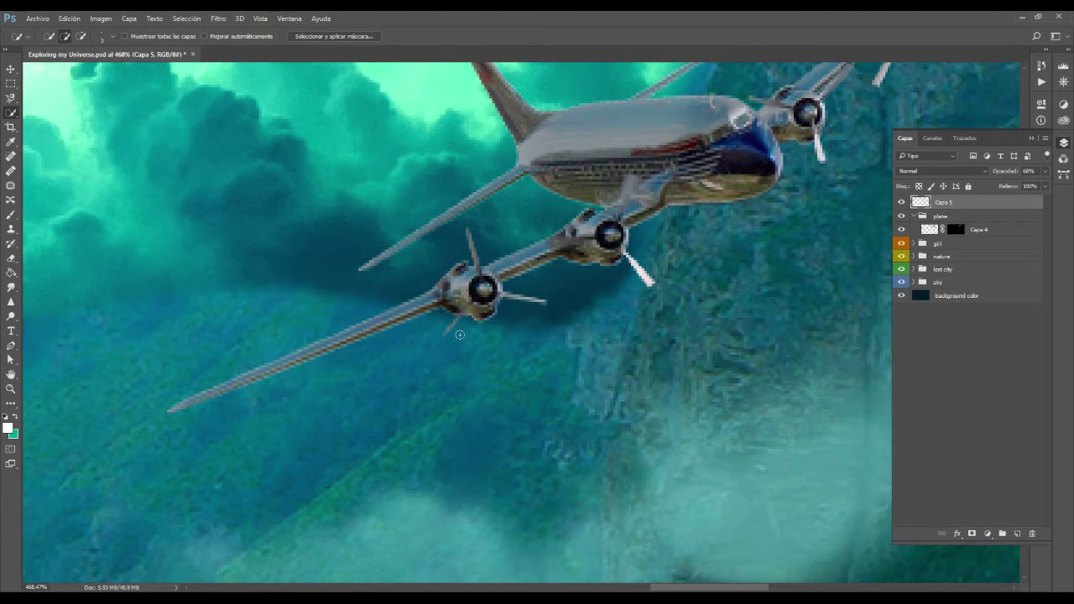
pyautogui.keyDown('ctrl'); pyautogui.click(459, 334); pyautogui.keyUp('ctrl')
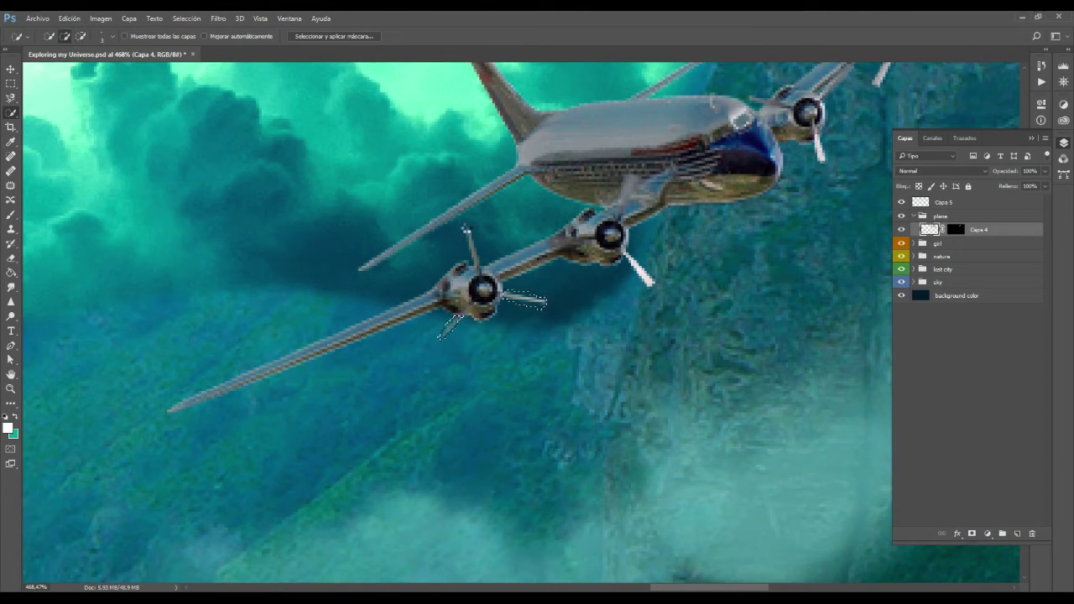
pyautogui.click(218, 18)
pyautogui.click(428, 201)
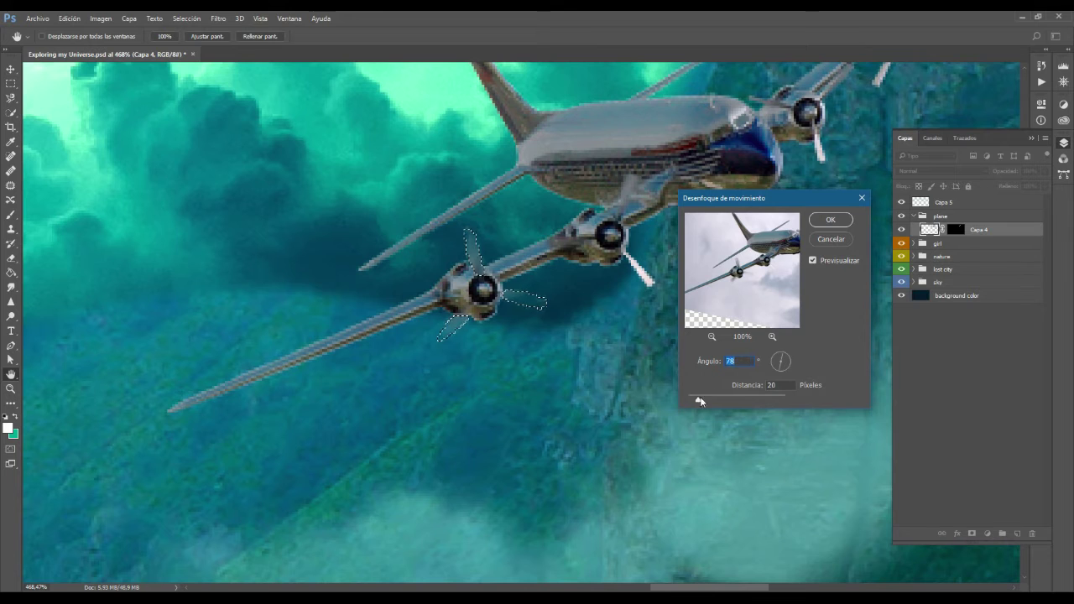
pyautogui.click(830, 220)
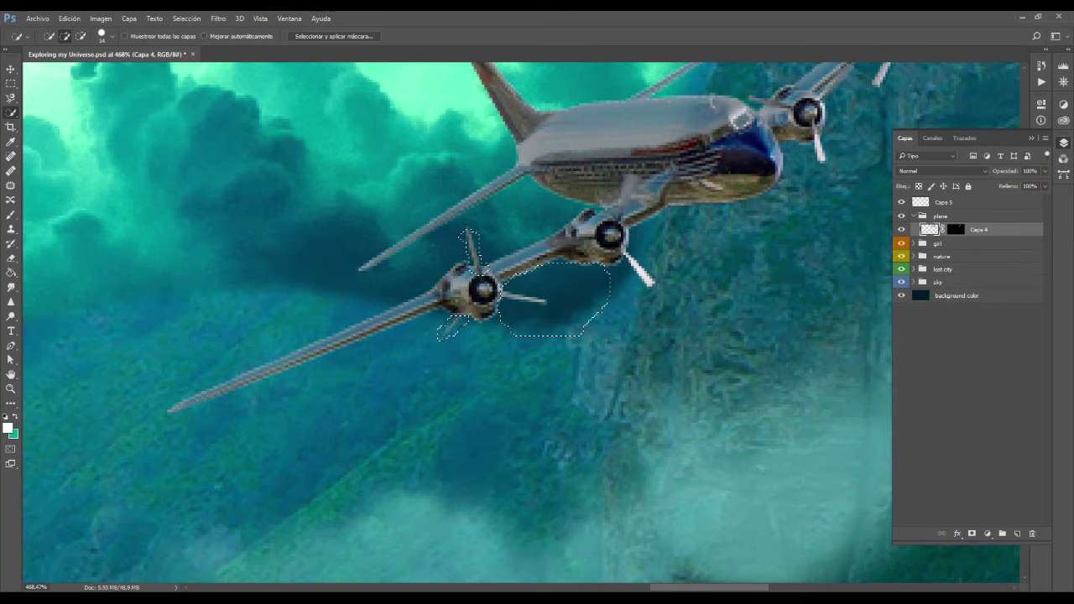
pyautogui.click(430, 279)
pyautogui.click(218, 18)
pyautogui.click(251, 31)
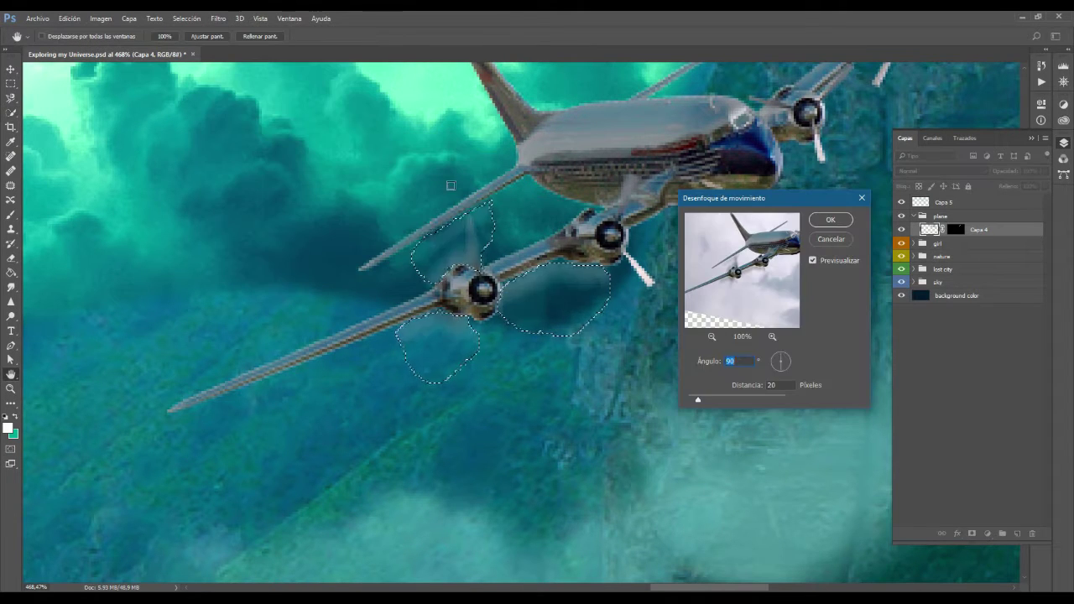
pyautogui.press('Return')
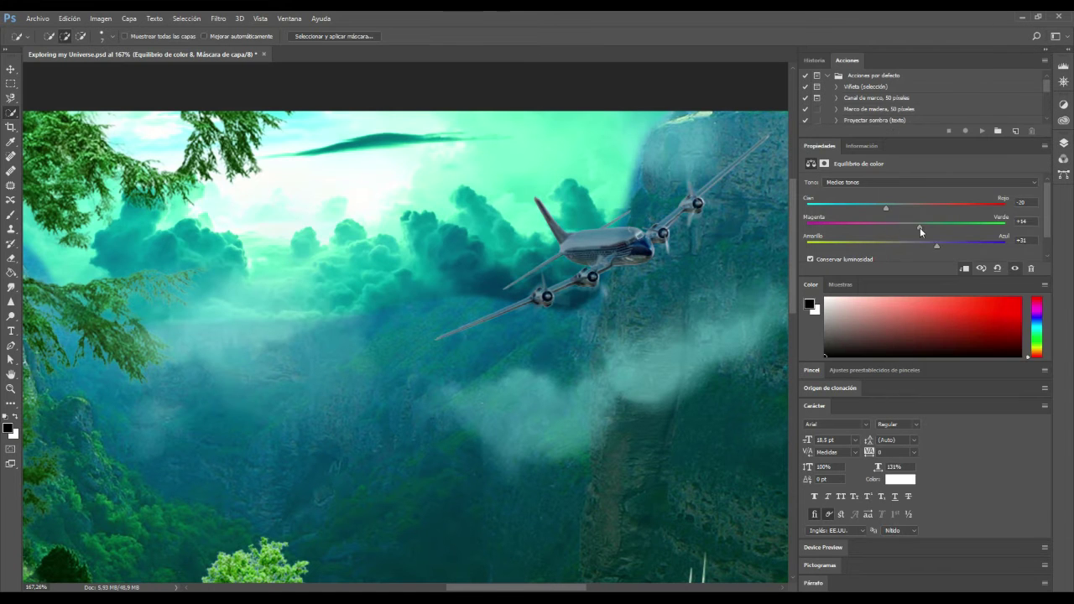
# Shift the plane's colour balance toward red and yellow, and brighten the fuselage with a Curves mask.
pyautogui.moveTo(905, 245); pyautogui.dragTo(881, 245)
pyautogui.moveTo(905, 207); pyautogui.dragTo(923, 208)
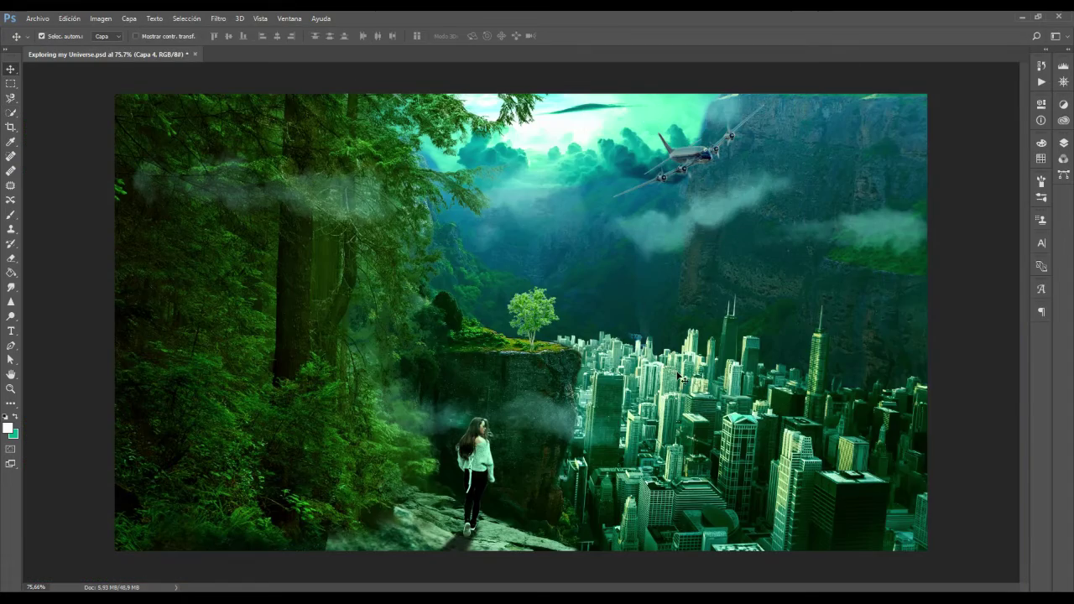
pyautogui.click(946, 361)
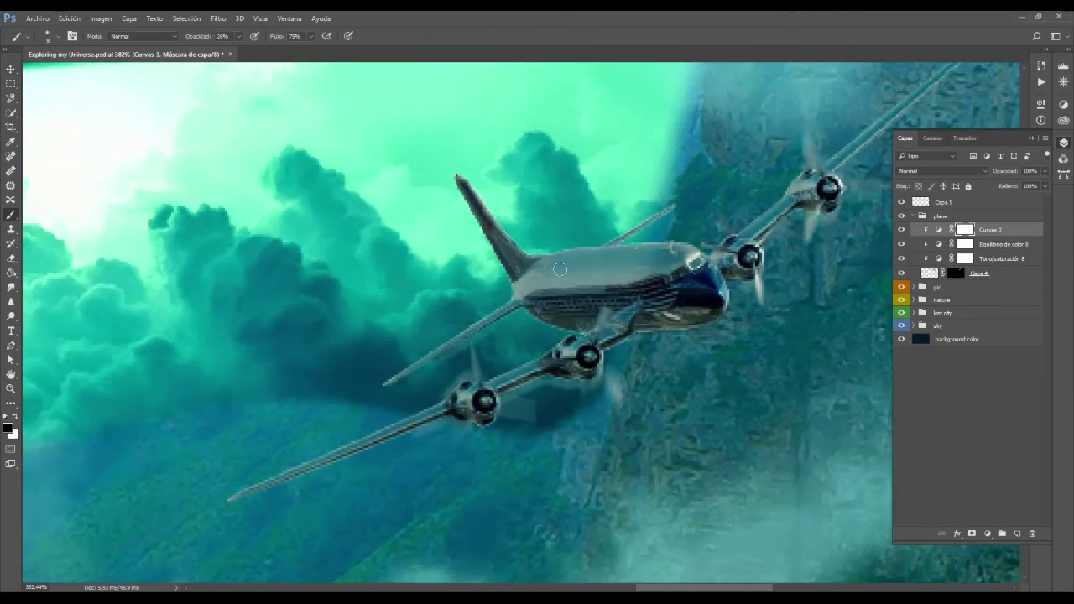
pyautogui.press('0')
pyautogui.hotkey('shift', '0')
pyautogui.moveTo(545, 262); pyautogui.dragTo(534, 203)
pyautogui.moveTo(560, 274); pyautogui.dragTo(709, 279)
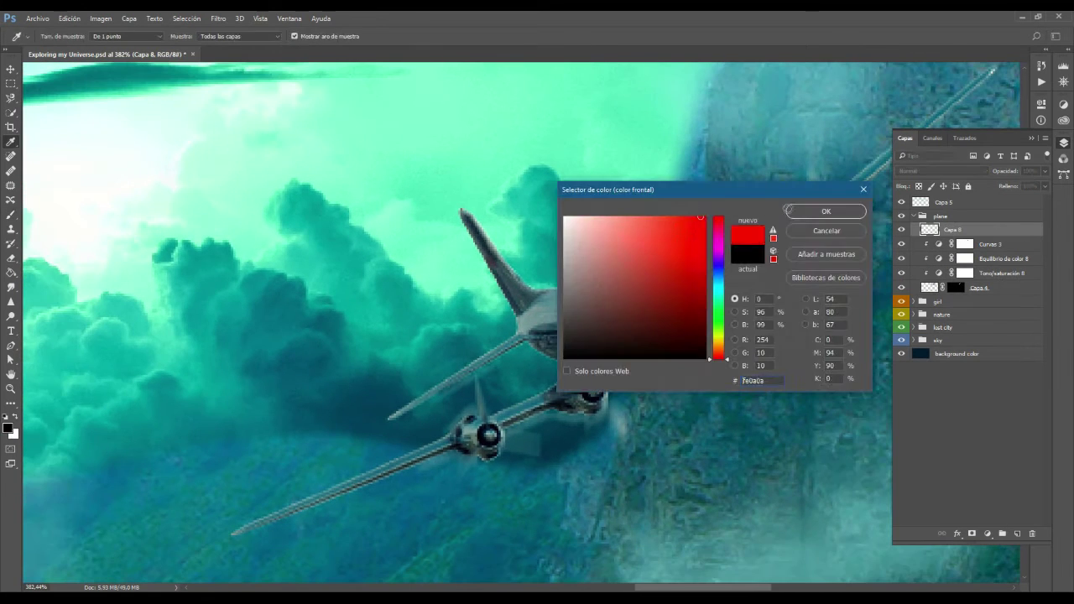
# Place red light dots with soft red glows on the tail and both wingtips.
pyautogui.moveTo(413, 301); pyautogui.dragTo(278, 383)
pyautogui.click(858, 151)
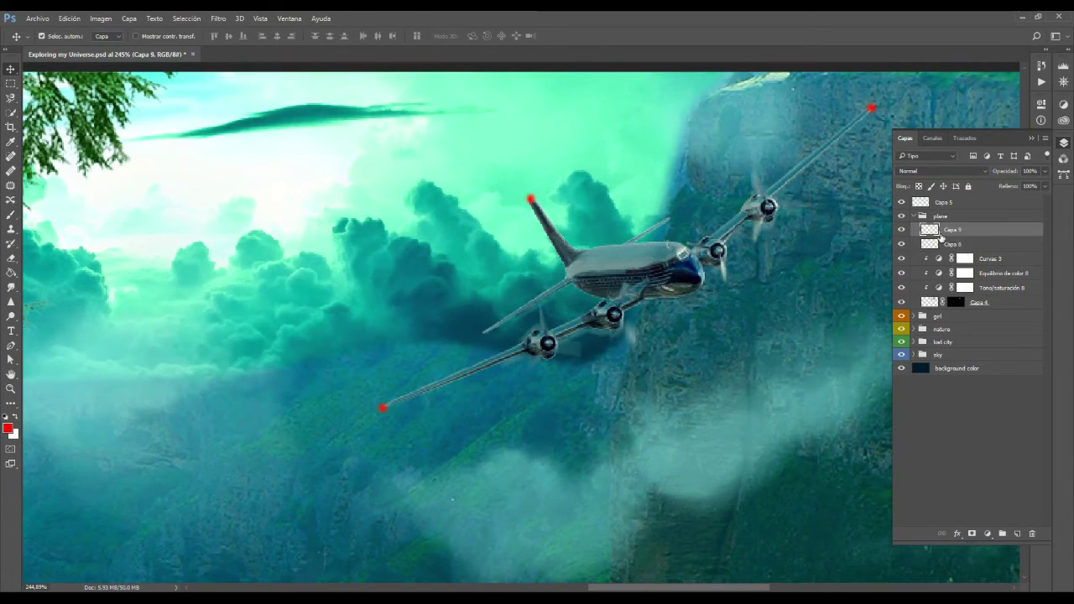
pyautogui.moveTo(940, 237); pyautogui.dragTo(940, 248)
pyautogui.press('b')
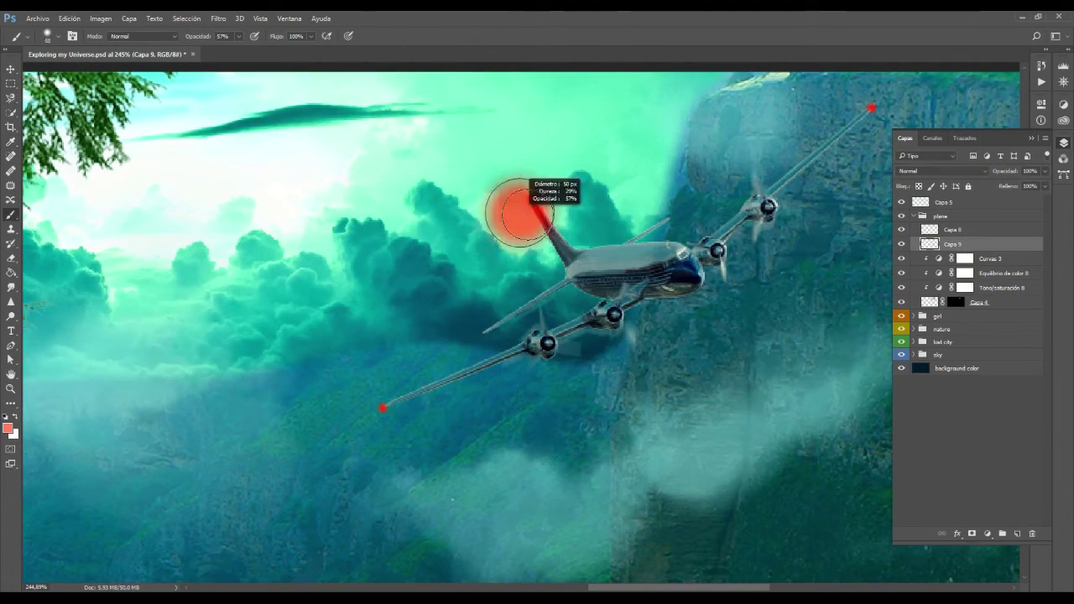
pyautogui.click(531, 198)
pyautogui.click(382, 408)
pyautogui.click(870, 108)
# Zoom out, collapse the plane group, and make Capa 5 active with a much larger brush.
pyautogui.hotkey('ctrl', '0')
pyautogui.click(913, 216)
pyautogui.click(943, 202)
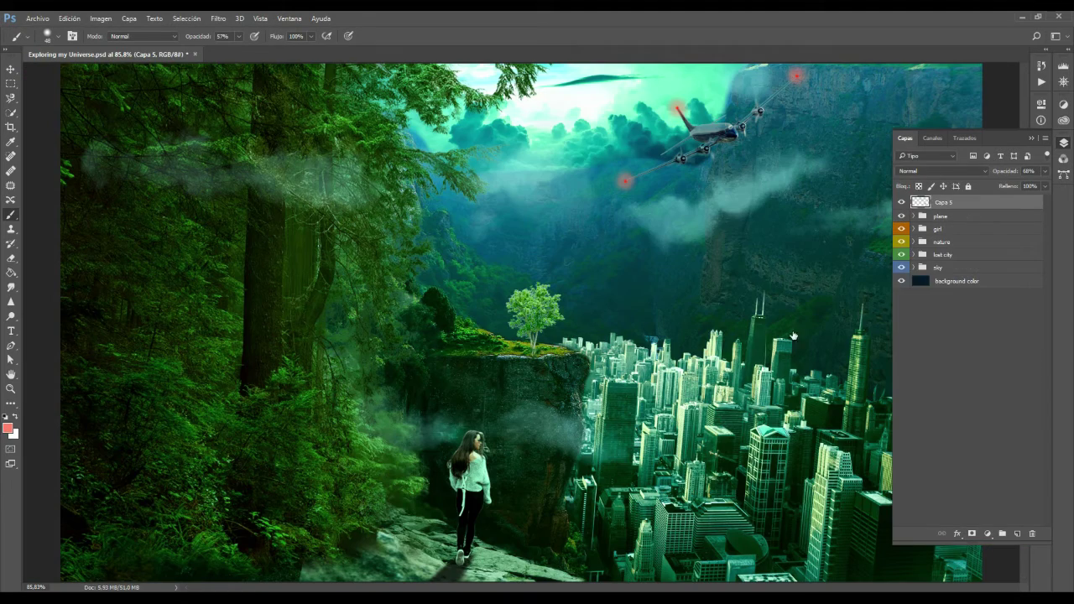
pyautogui.rightClick(581, 455)
pyautogui.press('F7')
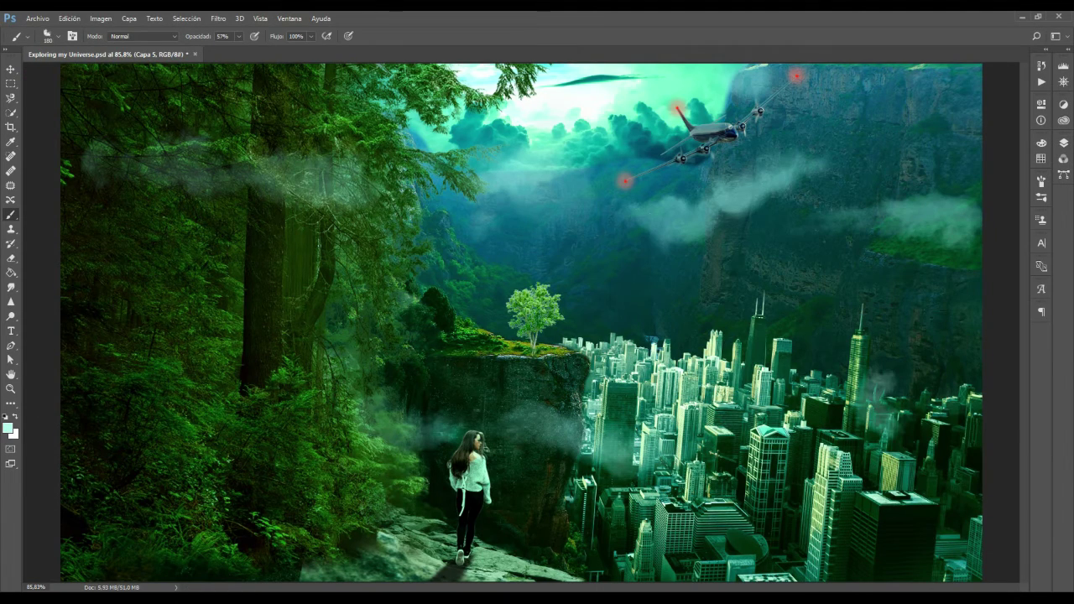
# Add a new layer Capa 10 with a green colour, placed inside the lost city group below City.
pyautogui.press('F7')
pyautogui.hotkey('ctrl', '0')
pyautogui.click(8, 429)
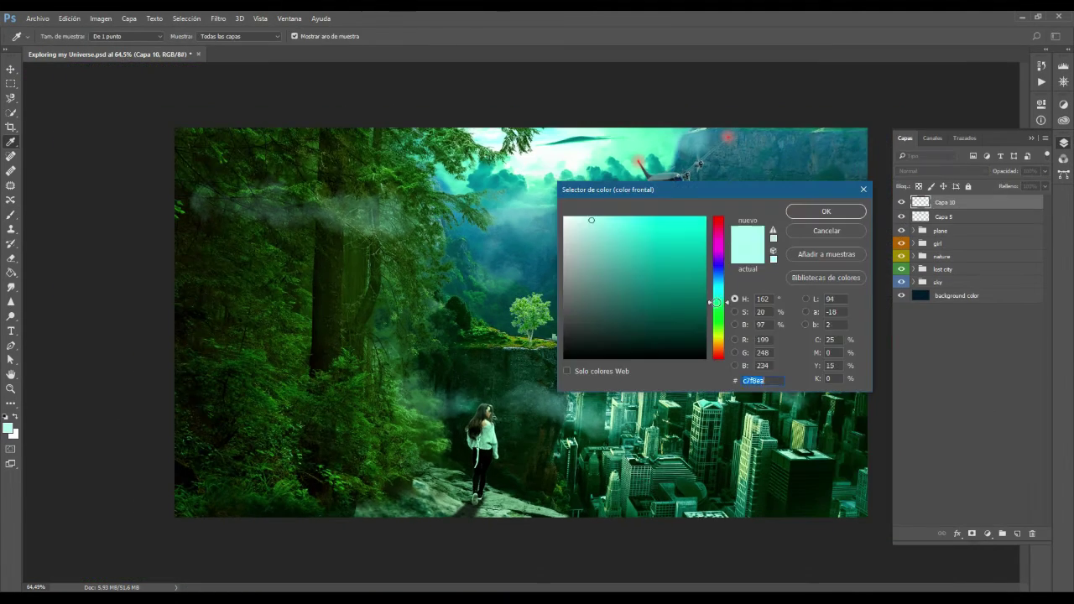
pyautogui.click(791, 209)
pyautogui.click(944, 254)
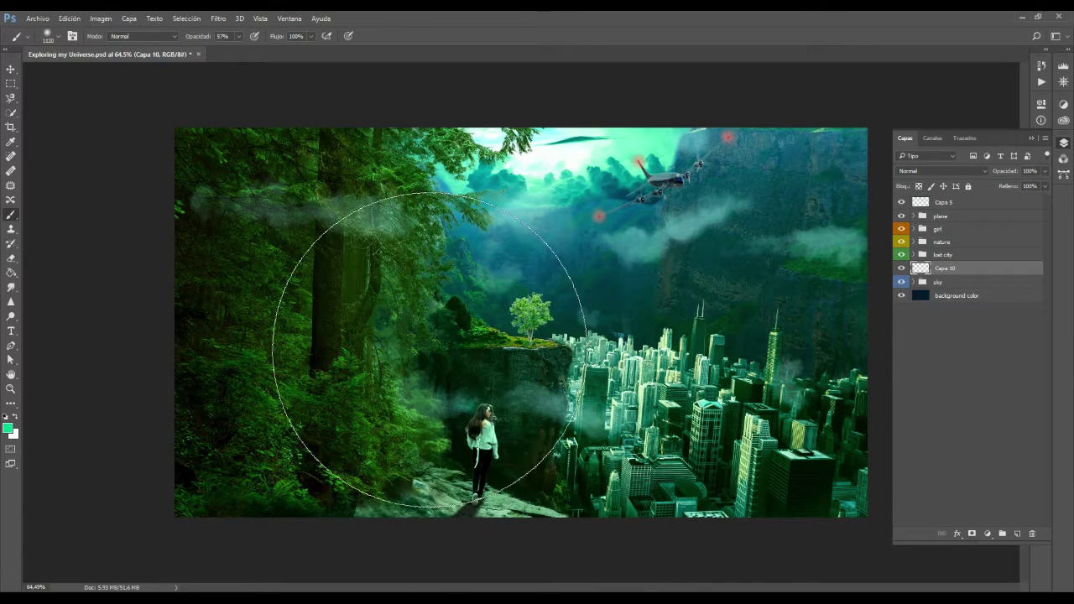
pyautogui.click(914, 255)
pyautogui.moveTo(946, 387); pyautogui.dragTo(944, 319)
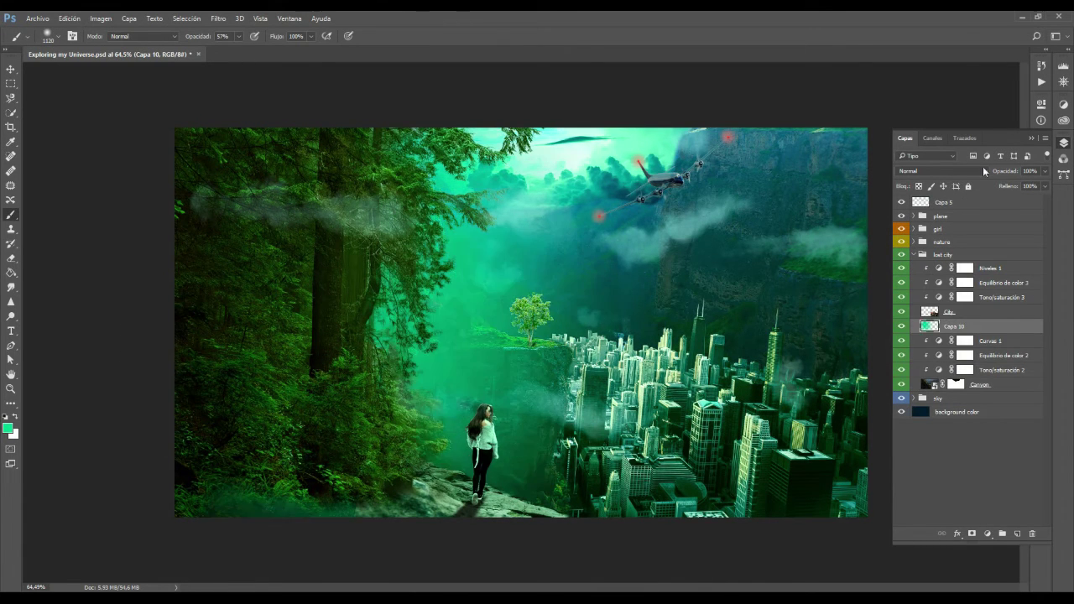
# Adjust the eraser size on Capa 10, then collapse the lost city group.
pyautogui.press('e')
pyautogui.rightClick(467, 189)
pyautogui.press('Escape')
pyautogui.click(944, 254)
pyautogui.click(913, 254)
# Paint a large blue wash over the city on new layer Capa 11, set to Soft Light.
pyautogui.click(943, 203)
pyautogui.click(1018, 533)
pyautogui.click(8, 429)
pyautogui.click(808, 213)
pyautogui.press(']')
pyautogui.press(']')
pyautogui.press(']')
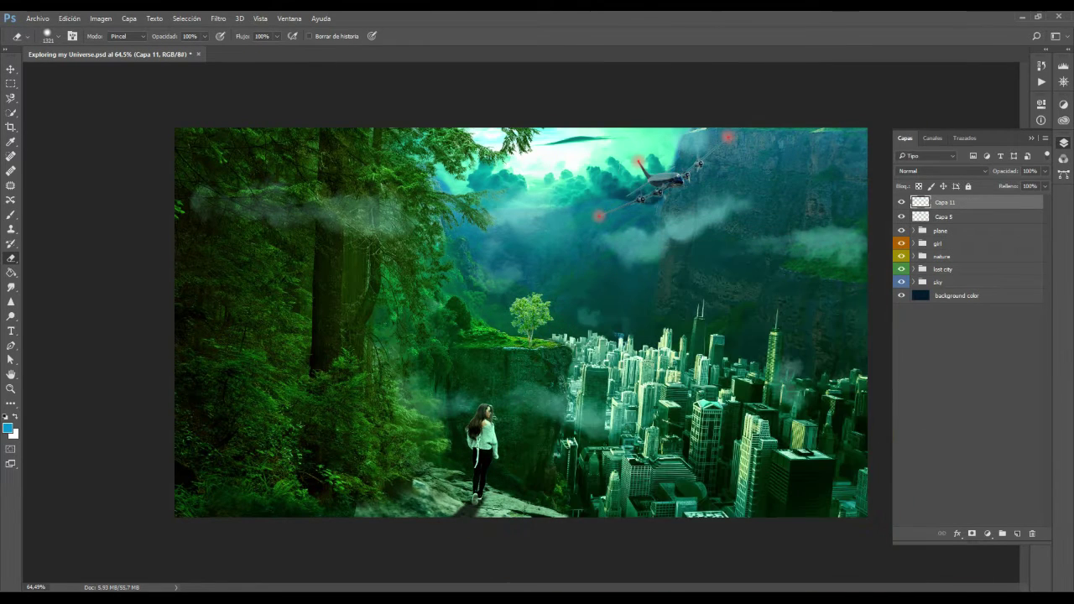
pyautogui.press('b')
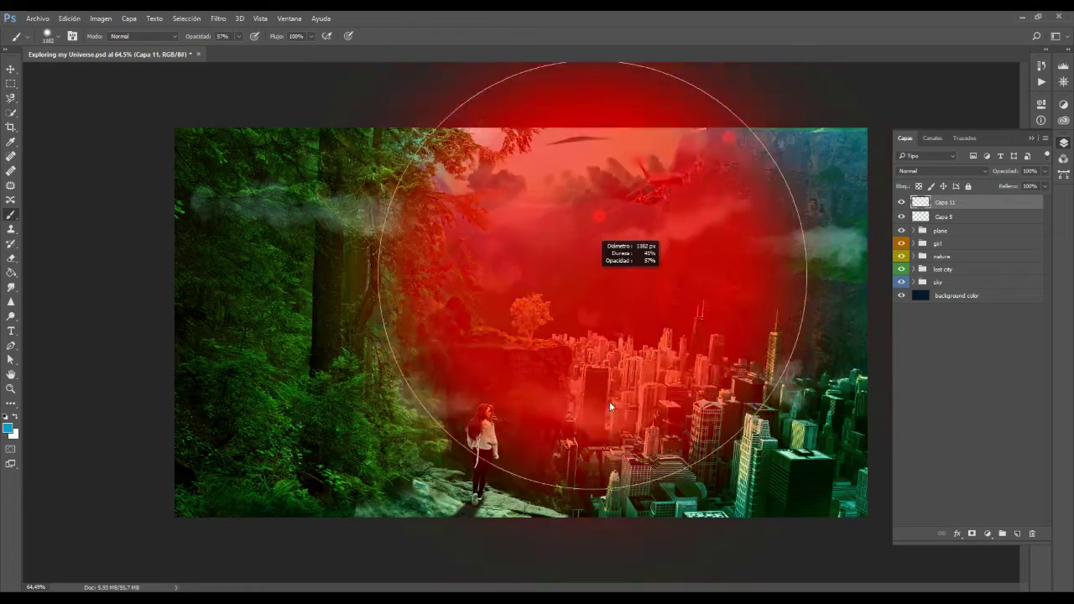
pyautogui.moveTo(814, 360); pyautogui.dragTo(830, 429)
pyautogui.click(940, 170)
pyautogui.click(929, 291)
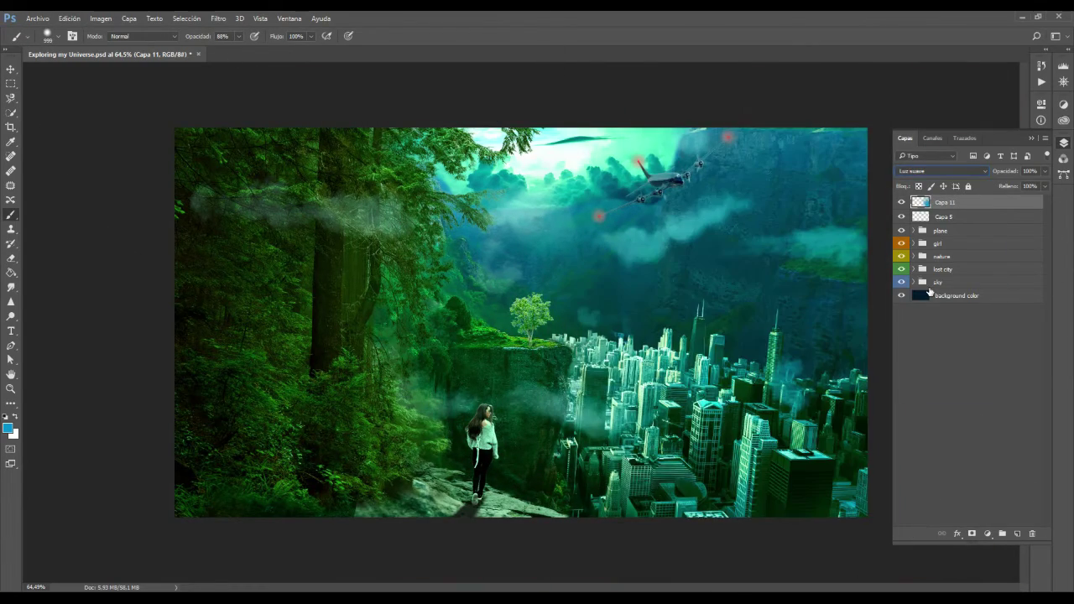
# Paint a 50% soft glow around the plane's red lights on Capa 12, set to Soft Light.
pyautogui.keyDown('ctrl'); pyautogui.click(663, 180); pyautogui.keyUp('ctrl')
pyautogui.scroll(3, 587, 252)
pyautogui.scroll(3, 537, 235)
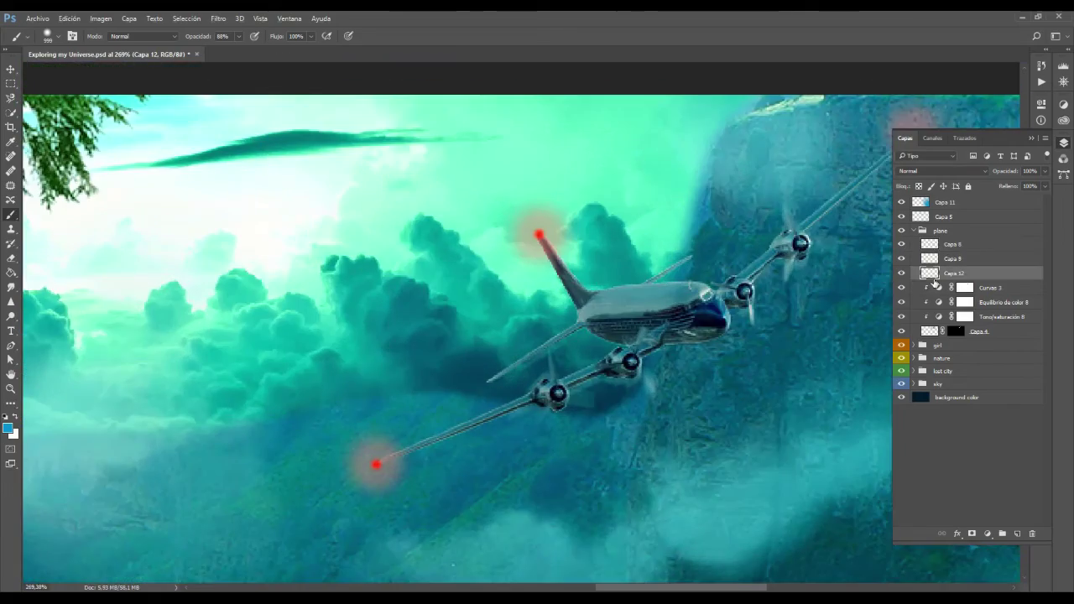
pyautogui.scroll(2, 431, 328)
pyautogui.press('5')
pyautogui.moveTo(504, 235); pyautogui.dragTo(355, 283)
pyautogui.click(939, 170)
pyautogui.click(914, 294)
# Colour-tag the plane group and add a new top layer for the merged composite.
pyautogui.hotkey('ctrl', '0')
pyautogui.rightClick(978, 231)
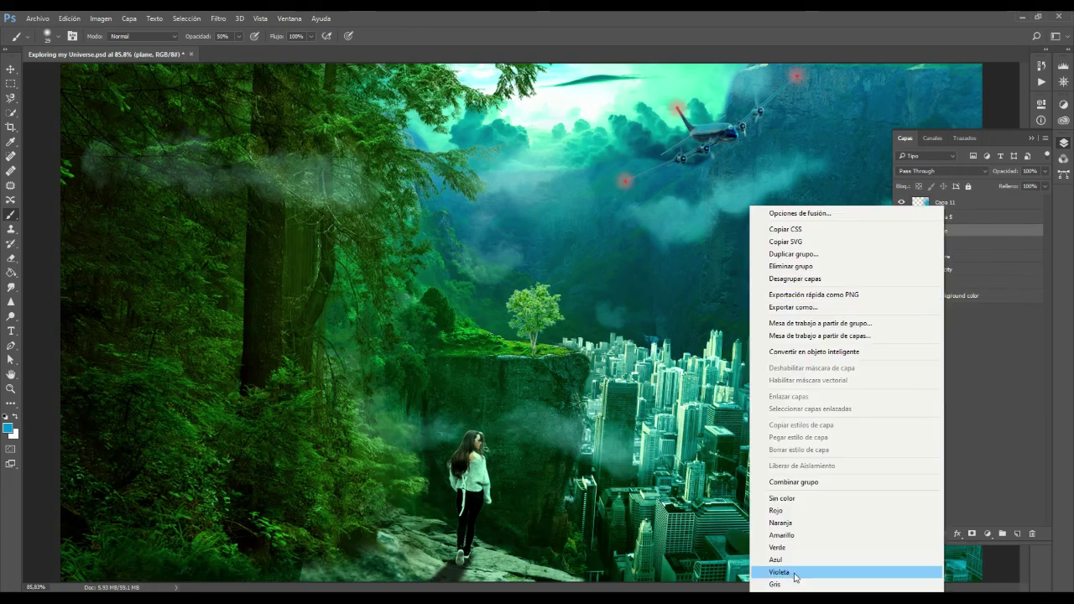
pyautogui.click(788, 570)
pyautogui.click(1015, 533)
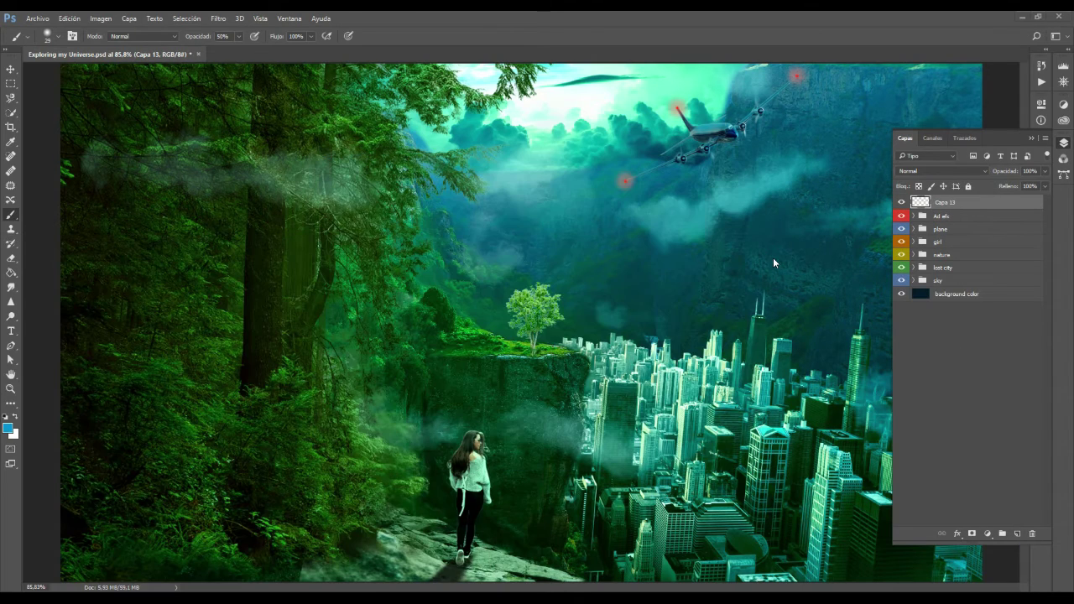
pyautogui.click(218, 18)
pyautogui.click(244, 88)
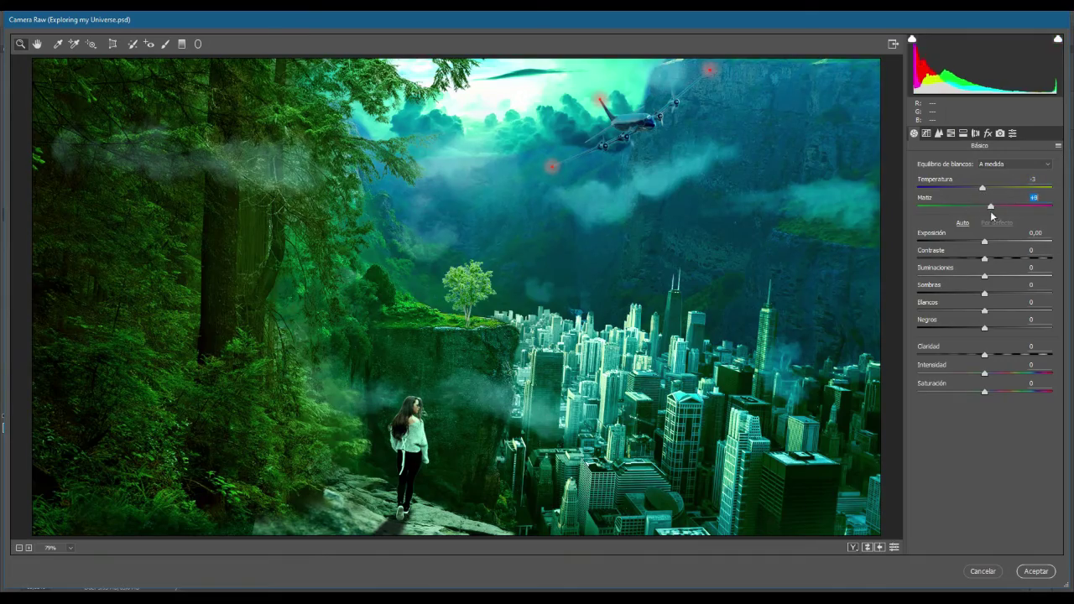
# Lower tint and whites, raise exposure, contrast and clarity, lift blacks, adjust tone curve, and accept.
pyautogui.moveTo(990, 207); pyautogui.dragTo(988, 207)
pyautogui.moveTo(983, 241); pyautogui.dragTo(990, 258)
pyautogui.moveTo(984, 276); pyautogui.dragTo(973, 276)
pyautogui.moveTo(972, 314); pyautogui.dragTo(971, 310)
pyautogui.moveTo(984, 327); pyautogui.dragTo(993, 327)
pyautogui.moveTo(984, 354); pyautogui.dragTo(994, 357)
pyautogui.hotkey('ctrl', 'alt', '2')
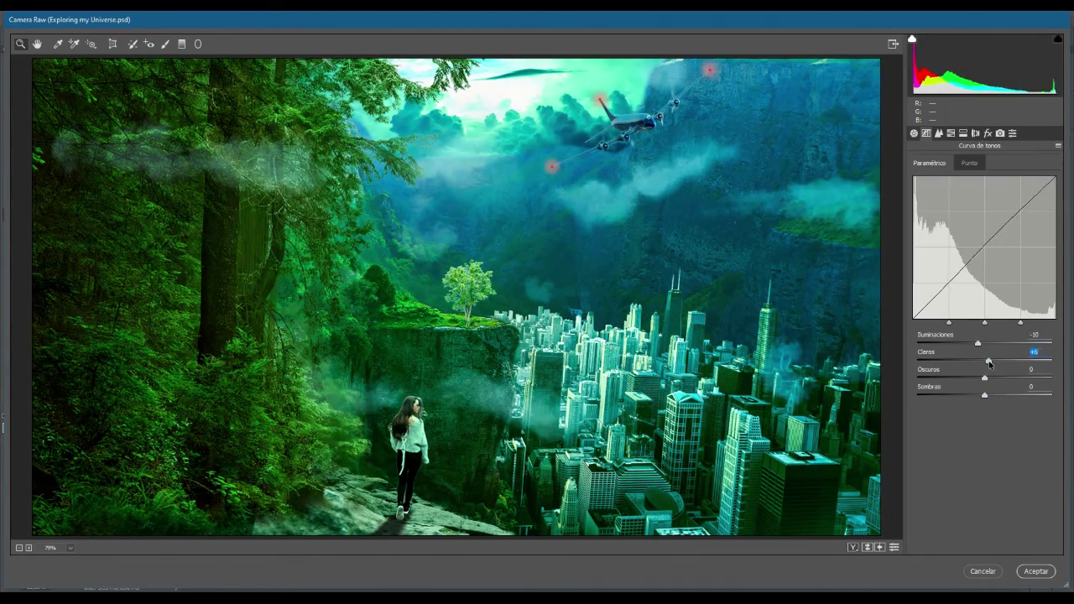
pyautogui.click(1035, 571)
pyautogui.click(1030, 140)
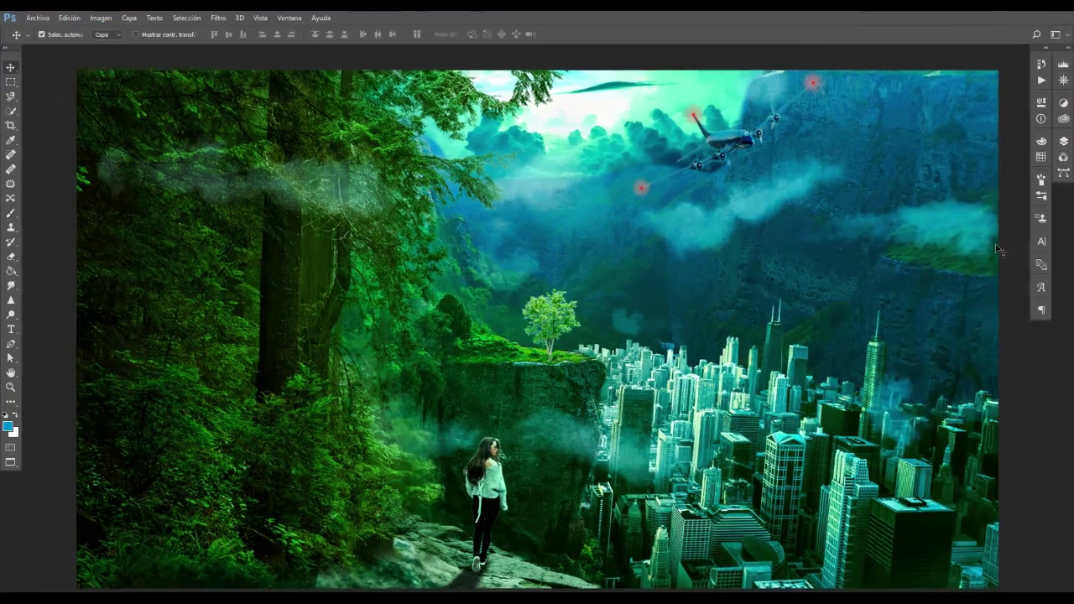